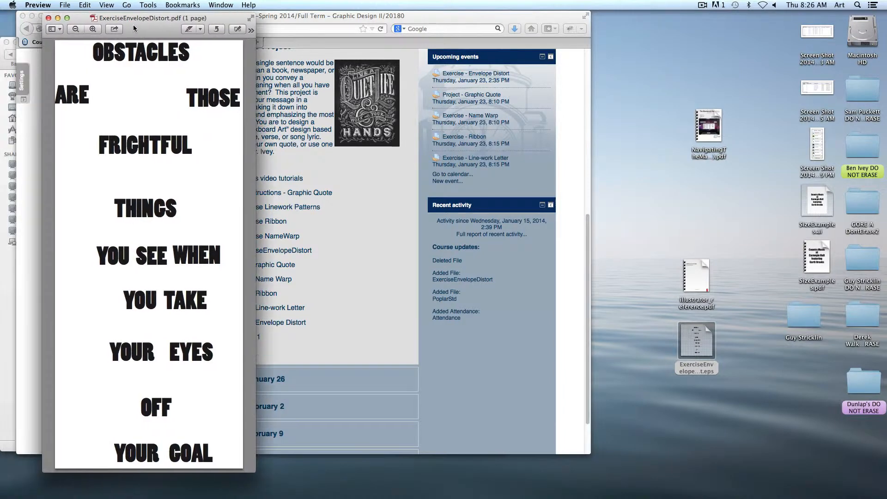
# Close the PDF preview and open ExerciseEnvelopeDistort.eps from the desktop in Illustrator.
pyautogui.click(49, 18)
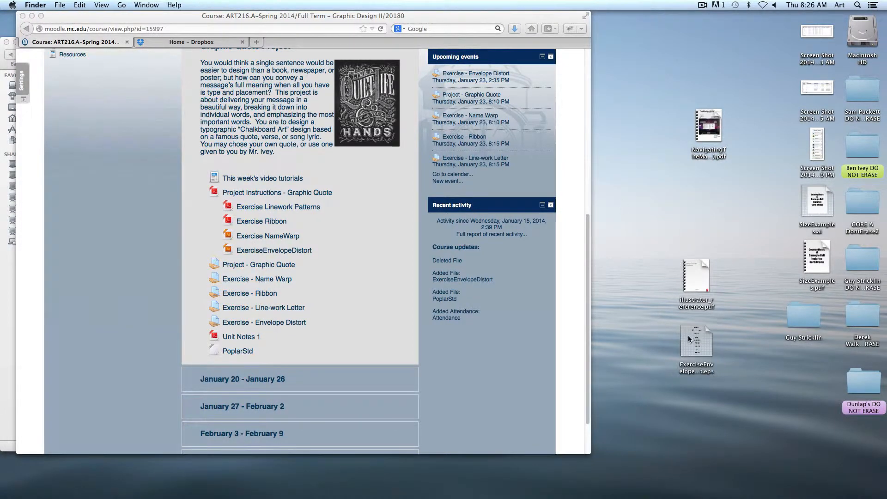
pyautogui.moveTo(689, 336); pyautogui.dragTo(510, 473)
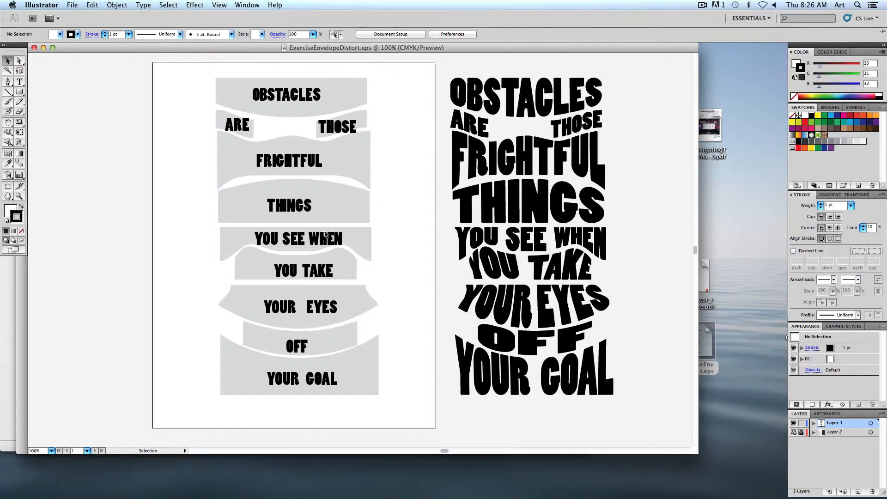
# Examine the words in the lower lines of the quote as separate text objects, leaving nothing selected.
pyautogui.click(274, 375)
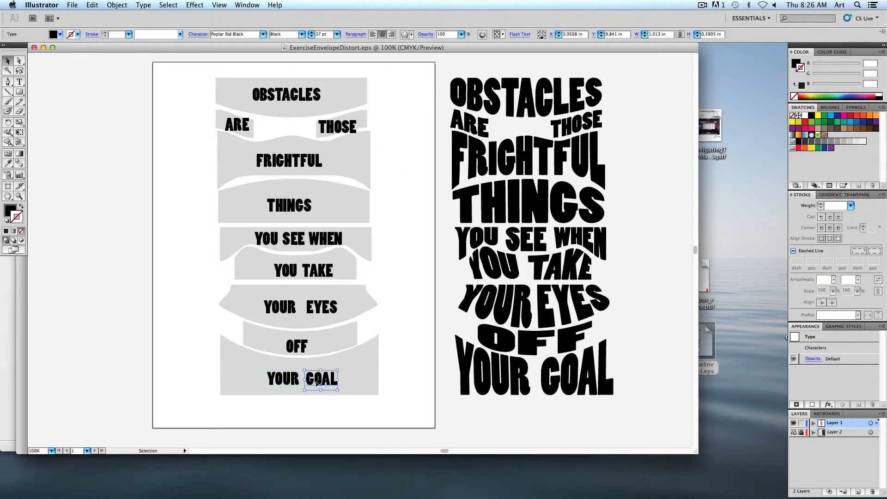
pyautogui.click(290, 350)
pyautogui.click(318, 304)
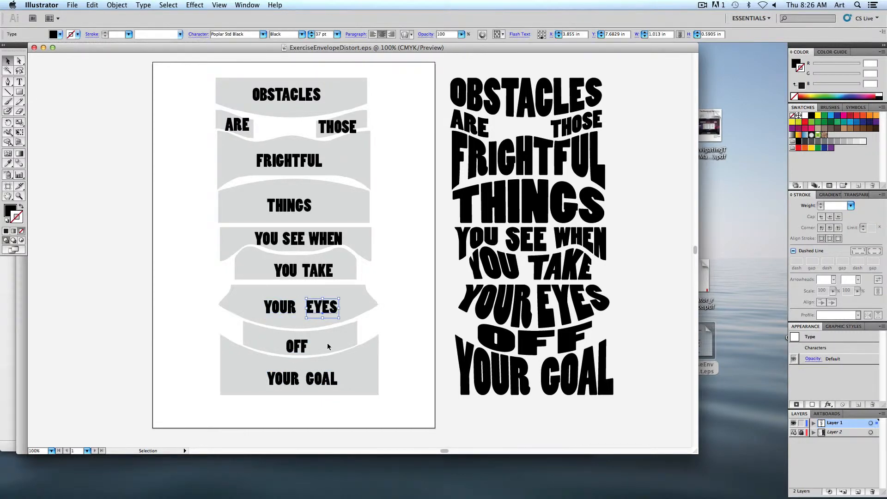
pyautogui.click(192, 108)
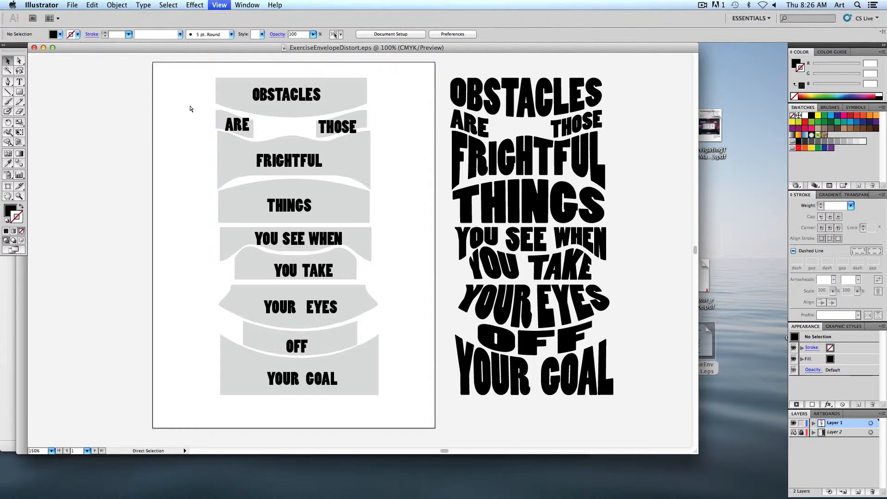
pyautogui.press('super+equal')
pyautogui.press('super+equal')
pyautogui.press('super+equal')
pyautogui.moveTo(192, 116); pyautogui.dragTo(328, 286)
pyautogui.scroll(10, 305, 245)
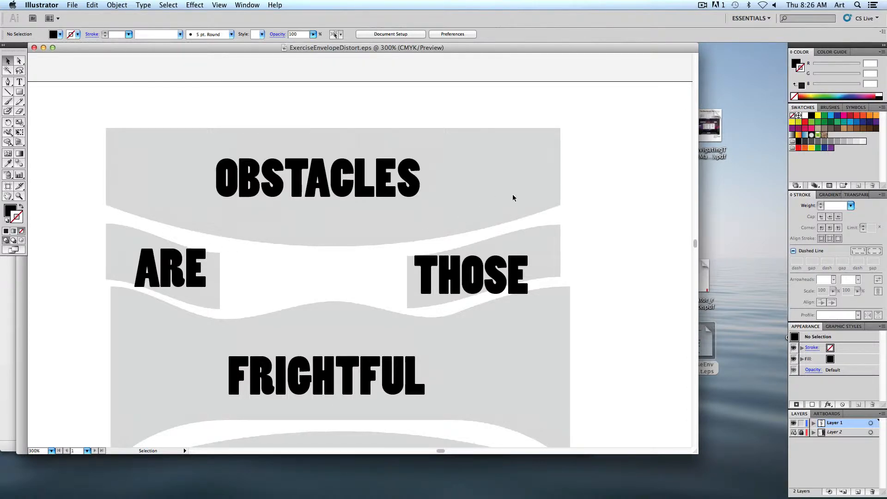
pyautogui.click(319, 189)
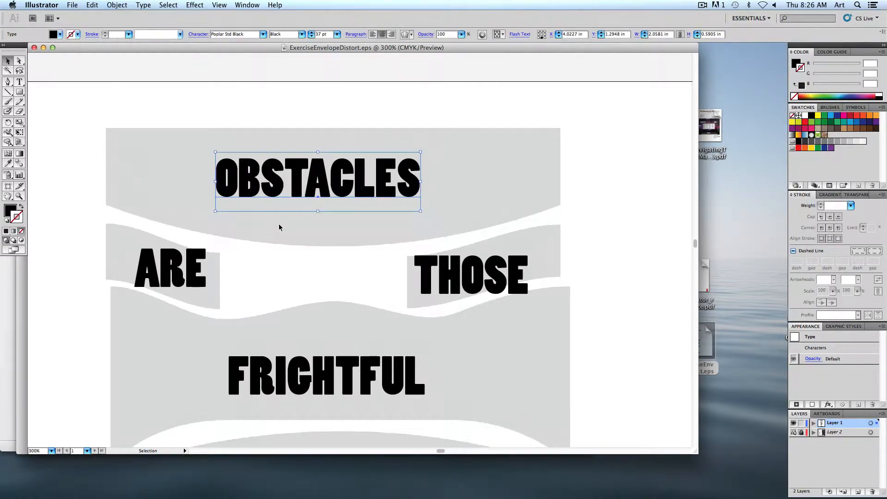
pyautogui.click(116, 6)
pyautogui.moveTo(129, 198)
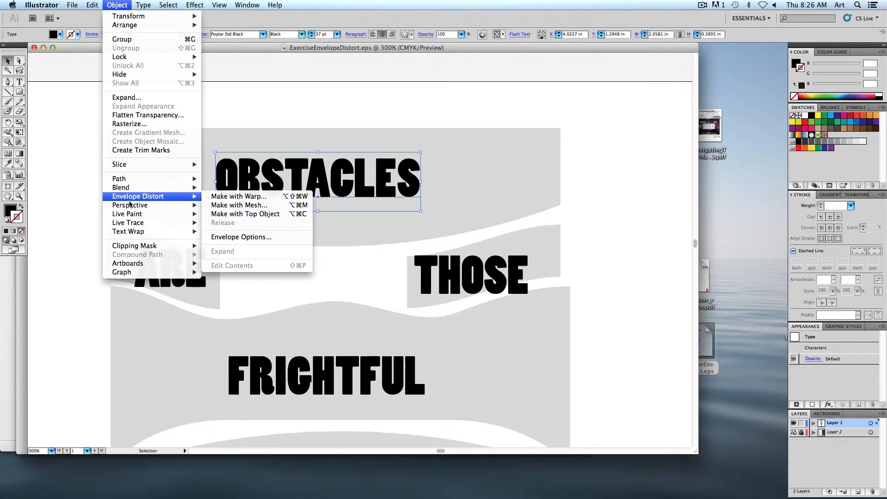
pyautogui.click(272, 200)
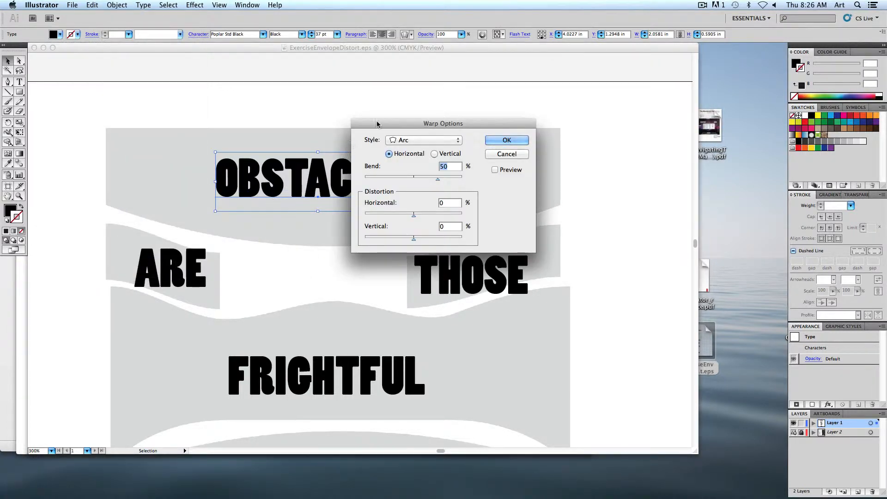
pyautogui.moveTo(379, 125); pyautogui.dragTo(521, 123)
pyautogui.click(633, 169)
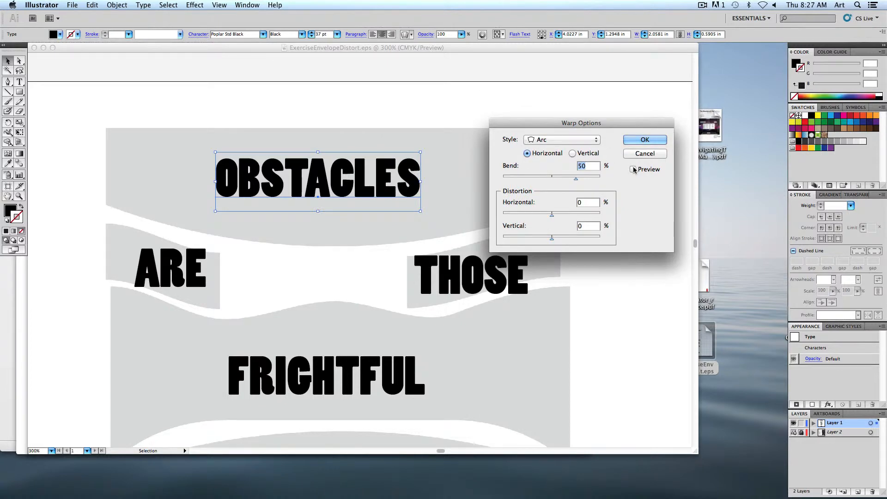
pyautogui.click(548, 144)
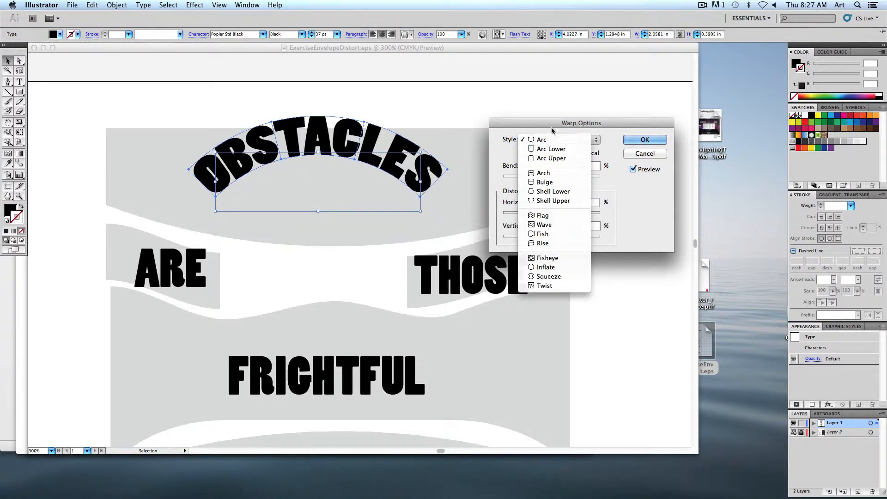
pyautogui.moveTo(555, 124); pyautogui.dragTo(671, 121)
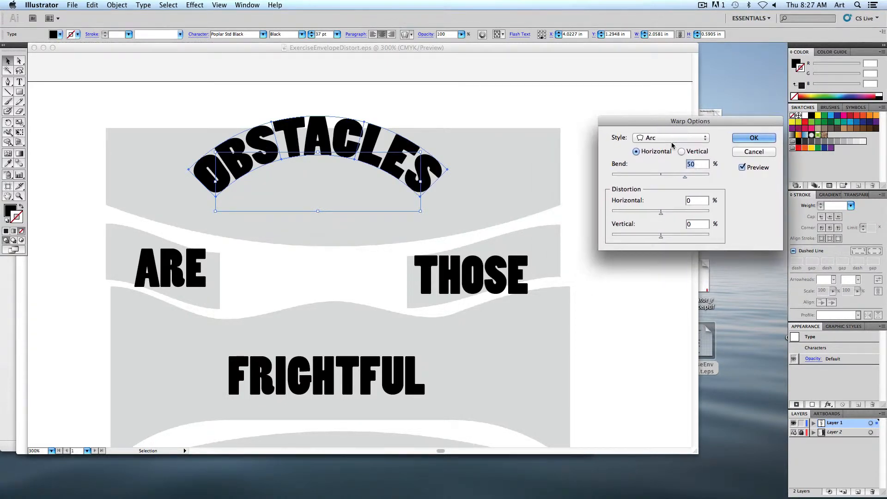
pyautogui.click(675, 139)
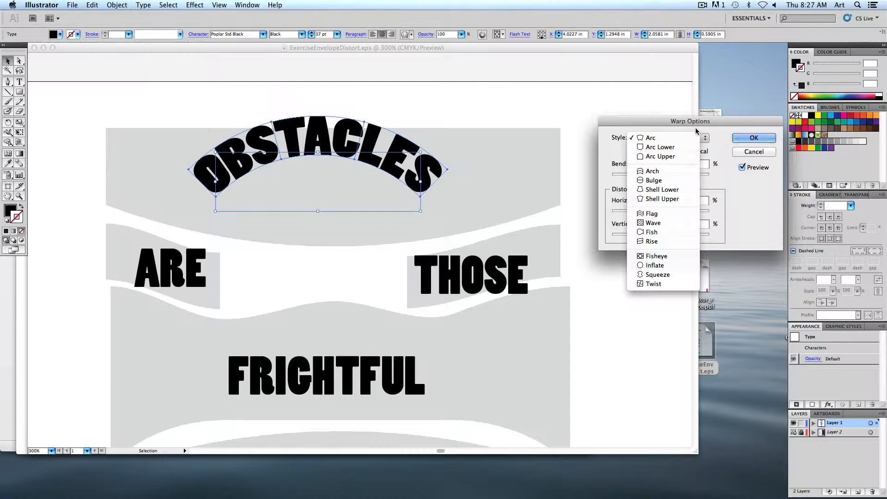
pyautogui.click(670, 148)
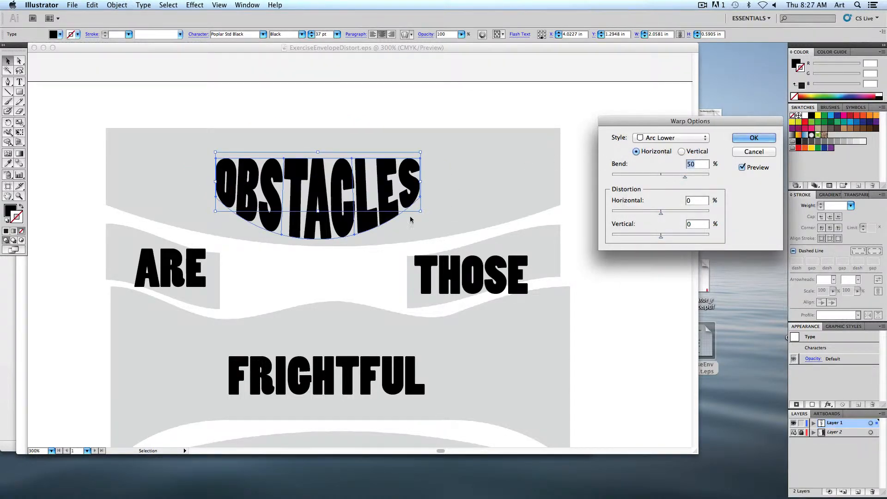
pyautogui.click(754, 153)
# Scale the OBSTACLES text to about 4.55 in wide by 1.28 in high and align it with the topmost gray shape.
pyautogui.moveTo(406, 194); pyautogui.dragTo(560, 168)
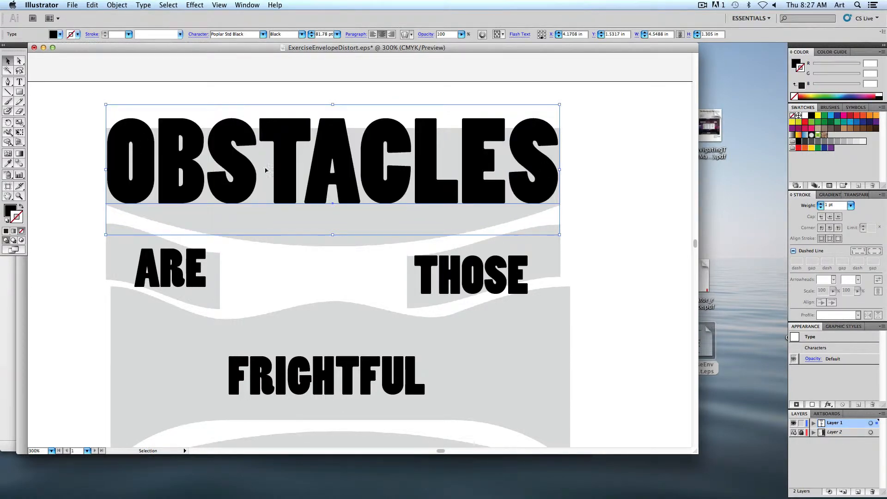
pyautogui.moveTo(265, 170); pyautogui.dragTo(263, 179)
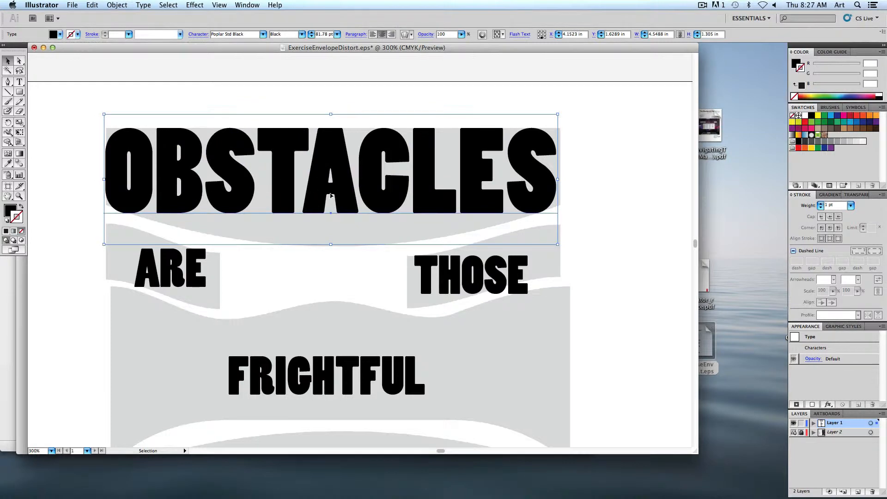
pyautogui.moveTo(331, 245); pyautogui.dragTo(332, 242)
pyautogui.moveTo(325, 205); pyautogui.dragTo(325, 208)
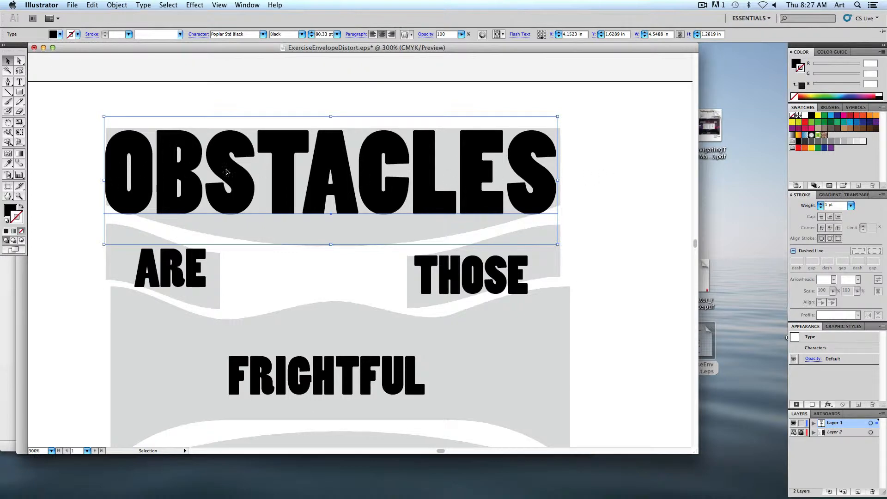
# Start an envelope warp on OBSTACLES with the Arc Lower style and the preview enabled.
pyautogui.click(107, 4)
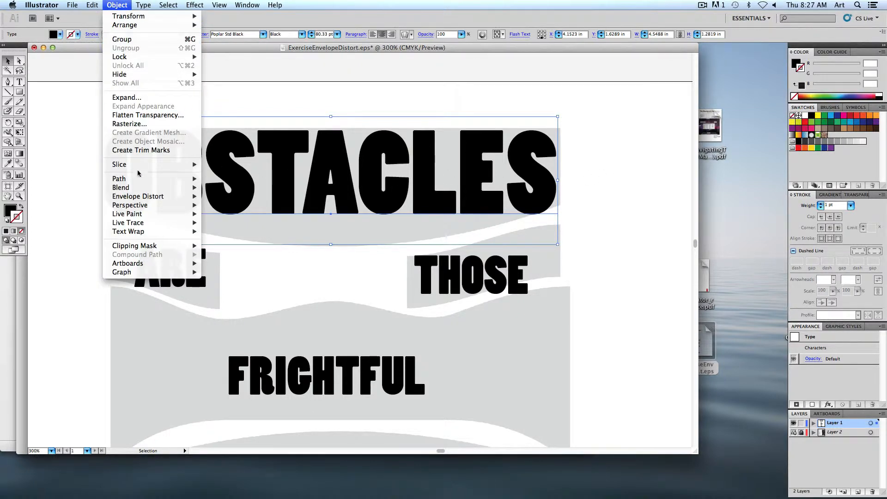
pyautogui.moveTo(138, 196)
pyautogui.click(231, 196)
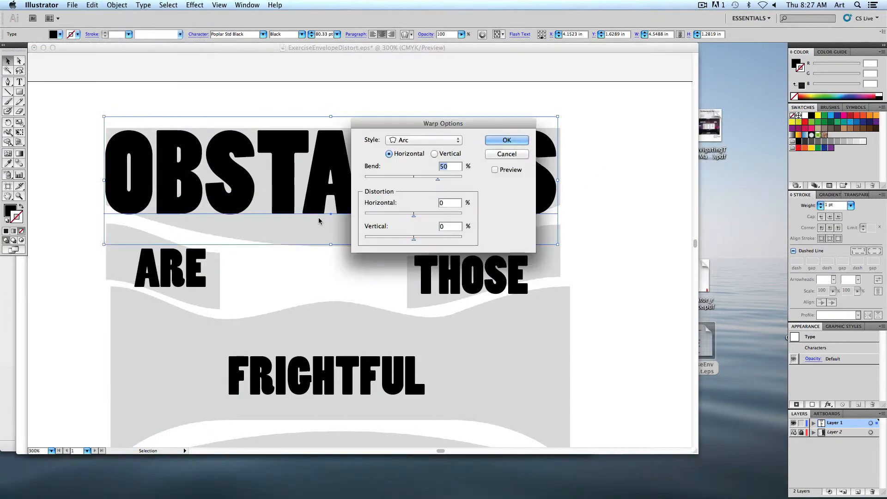
pyautogui.click(495, 170)
pyautogui.moveTo(467, 125); pyautogui.dragTo(634, 107)
pyautogui.click(593, 123)
pyautogui.click(573, 123)
pyautogui.click(573, 133)
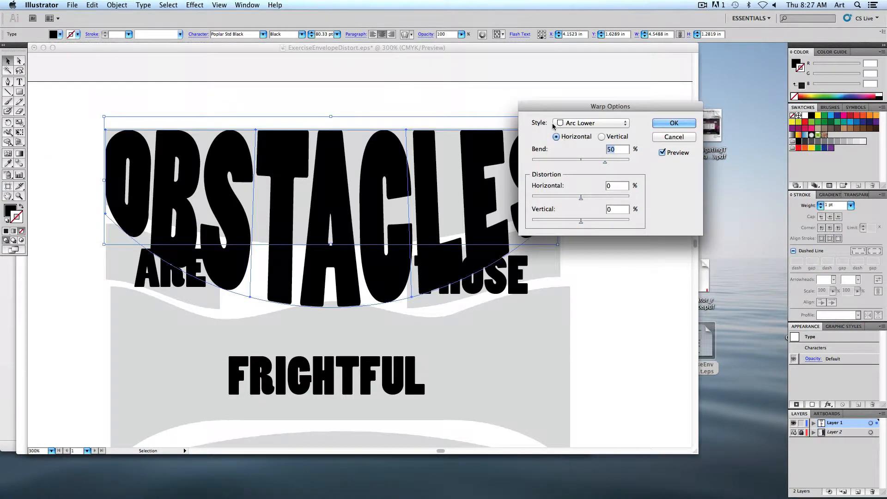
# Reduce the horizontal bend of the OBSTACLES warp to 19%, apply it, and deselect the text.
pyautogui.moveTo(555, 108); pyautogui.dragTo(638, 93)
pyautogui.moveTo(687, 148); pyautogui.dragTo(673, 148)
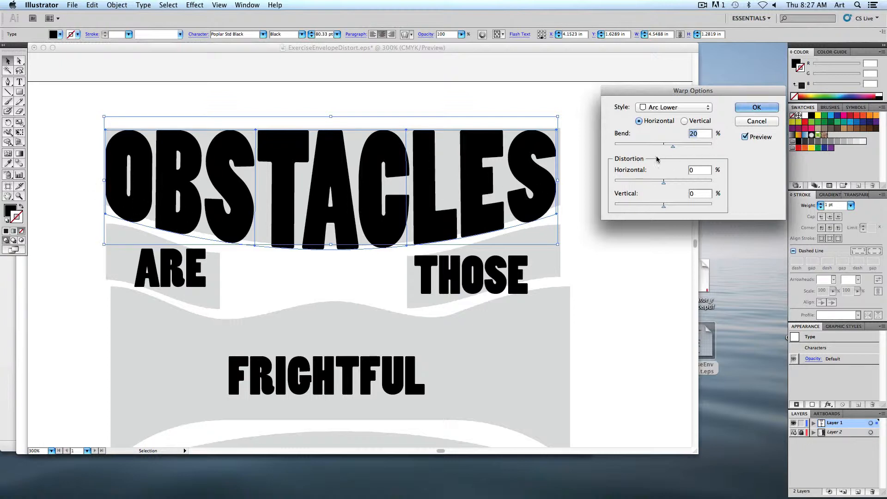
pyautogui.moveTo(673, 147); pyautogui.dragTo(673, 148)
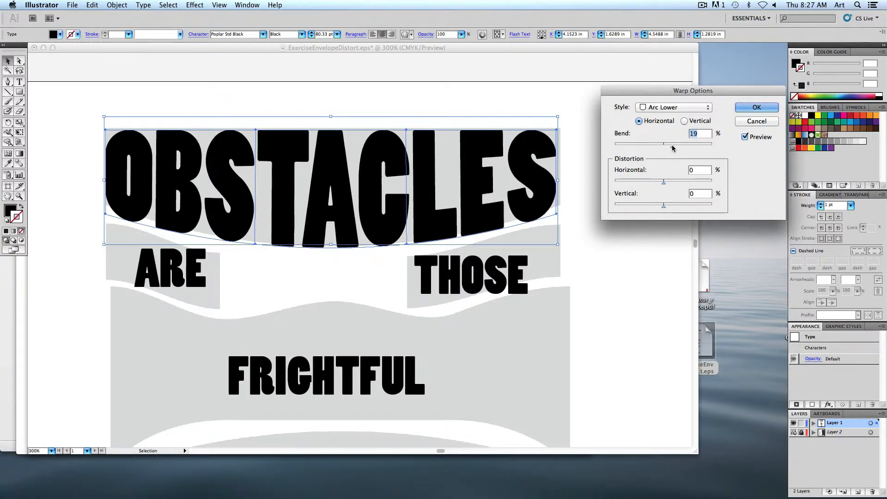
pyautogui.click(756, 107)
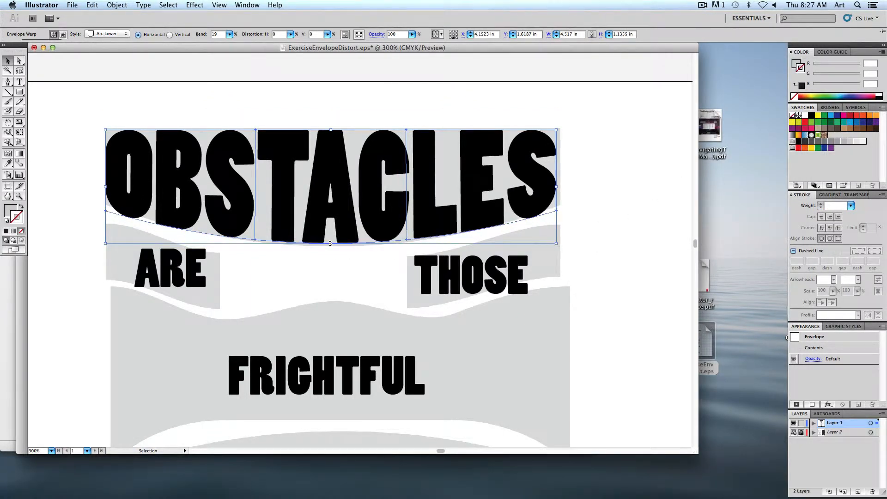
pyautogui.click(332, 284)
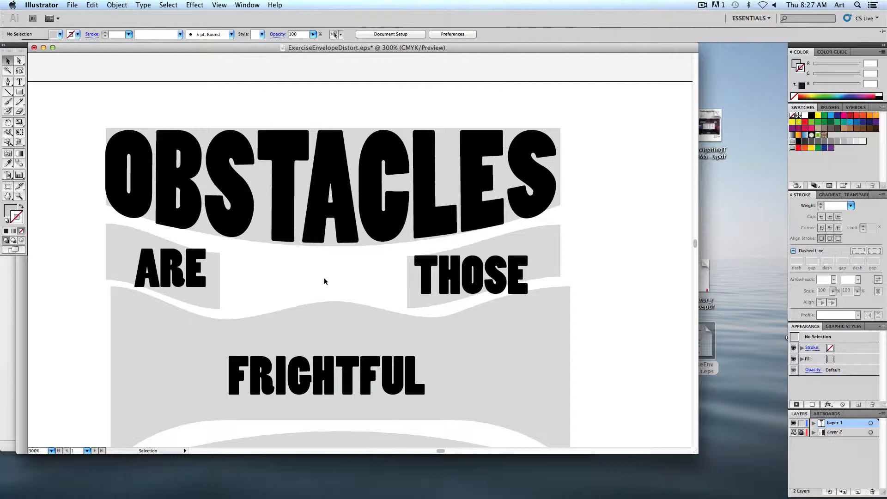
# Apply a horizontal Rise envelope warp with a bend of -21% to the word ARE, using the preview.
pyautogui.hscroll(-5, 338, 201)
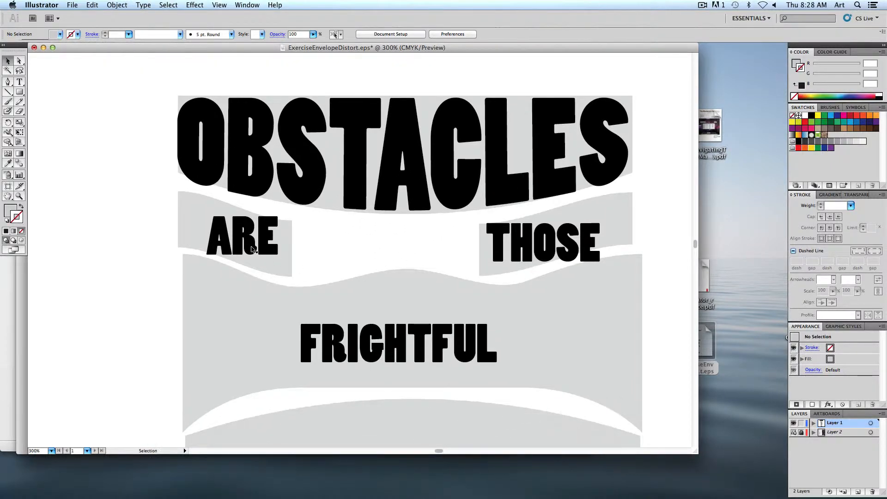
pyautogui.click(253, 250)
pyautogui.click(117, 5)
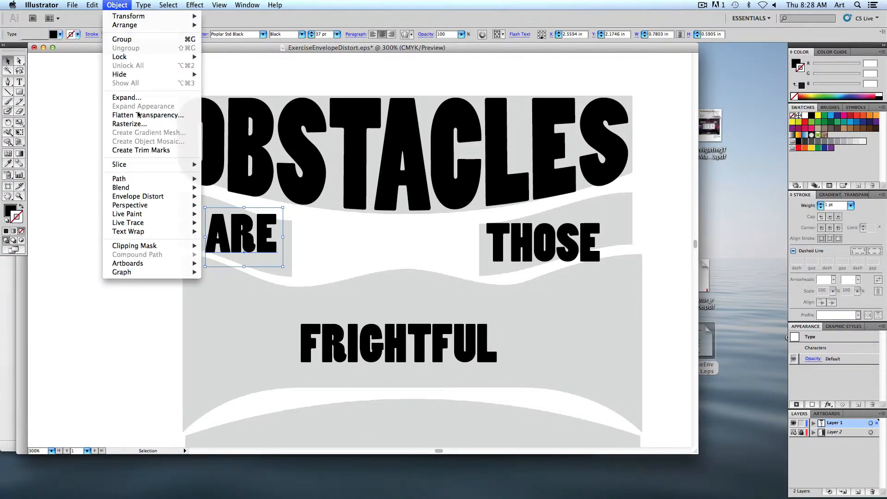
pyautogui.moveTo(157, 197)
pyautogui.click(229, 197)
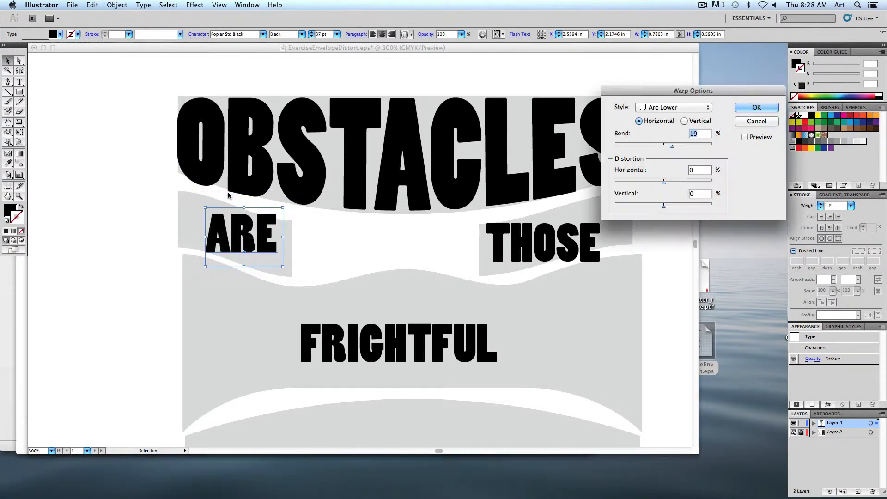
pyautogui.moveTo(662, 97); pyautogui.dragTo(533, 147)
pyautogui.click(541, 160)
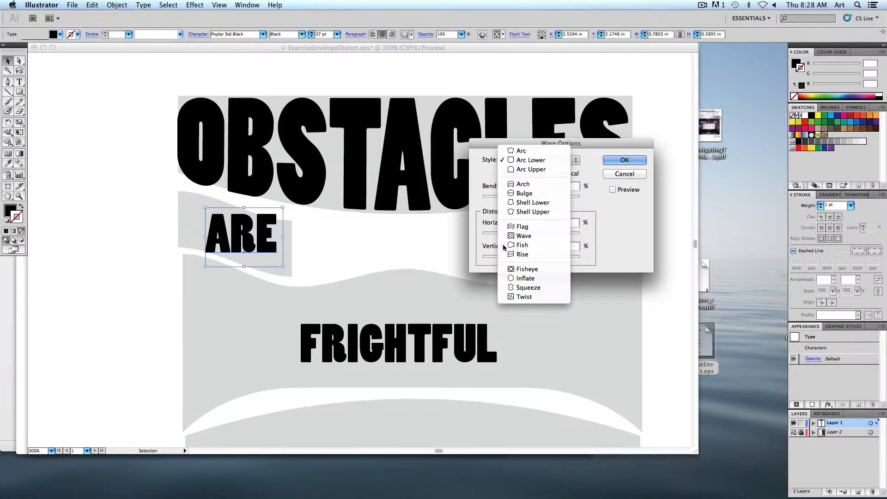
pyautogui.click(532, 255)
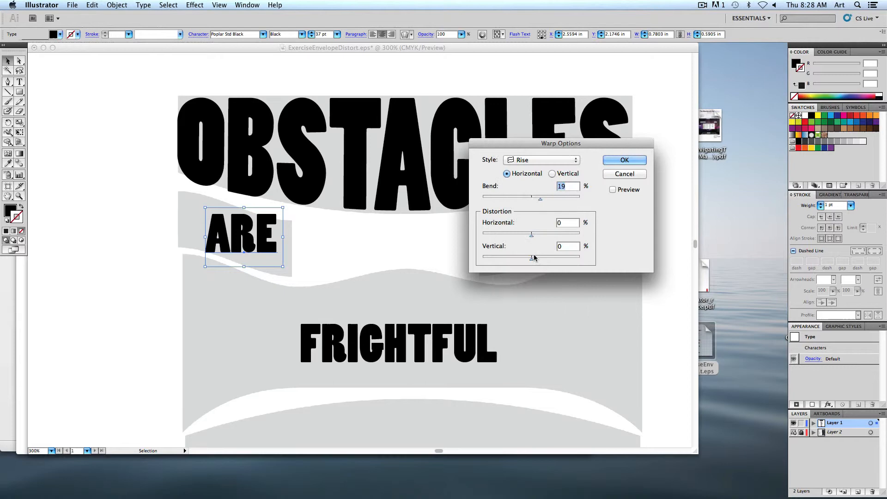
pyautogui.click(612, 189)
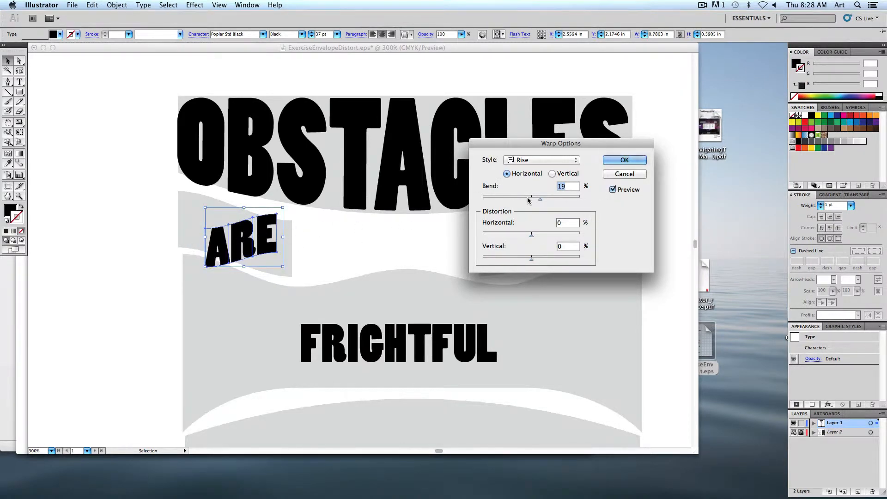
pyautogui.moveTo(540, 199); pyautogui.dragTo(521, 204)
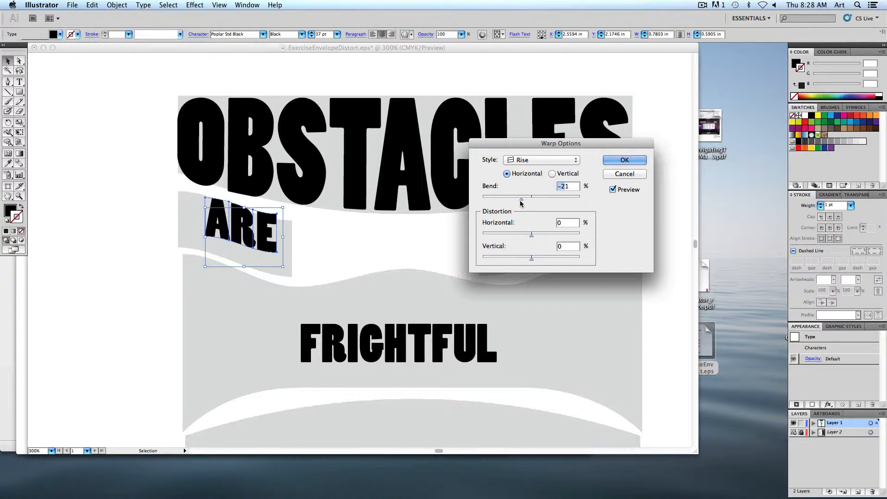
pyautogui.click(615, 162)
# Stretch the warped ARE to about 1.10 in wide by 0.73 in high and position it over its gray shape.
pyautogui.moveTo(204, 228); pyautogui.dragTo(179, 226)
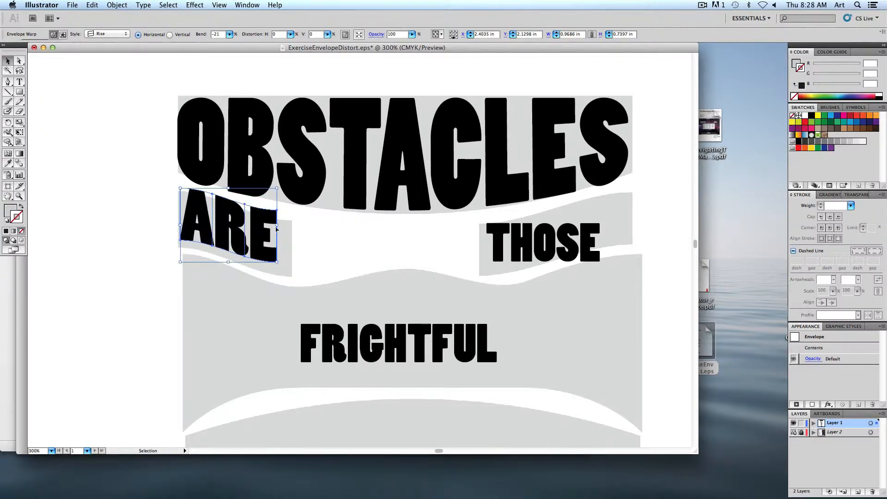
pyautogui.moveTo(277, 226); pyautogui.dragTo(263, 238)
pyautogui.moveTo(234, 197); pyautogui.dragTo(234, 199)
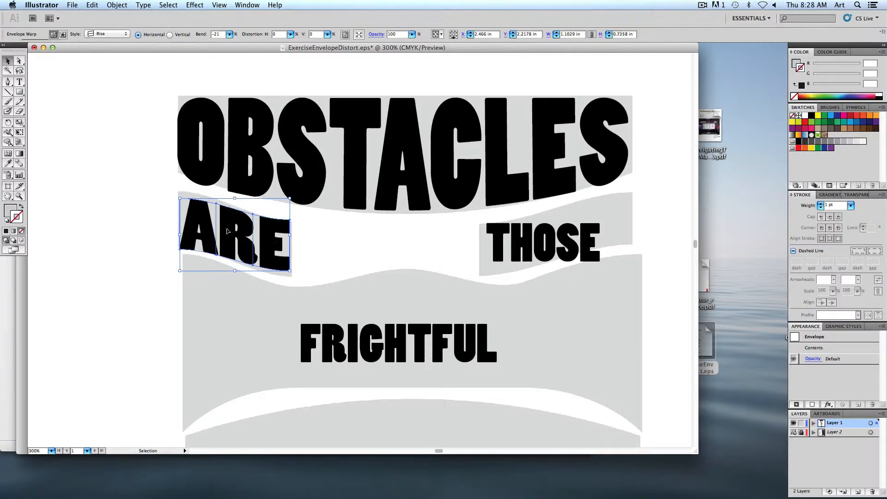
# Reset the warp on ARE with the preview enabled, setting the Rise bend to -27%, and apply it.
pyautogui.click(113, 4)
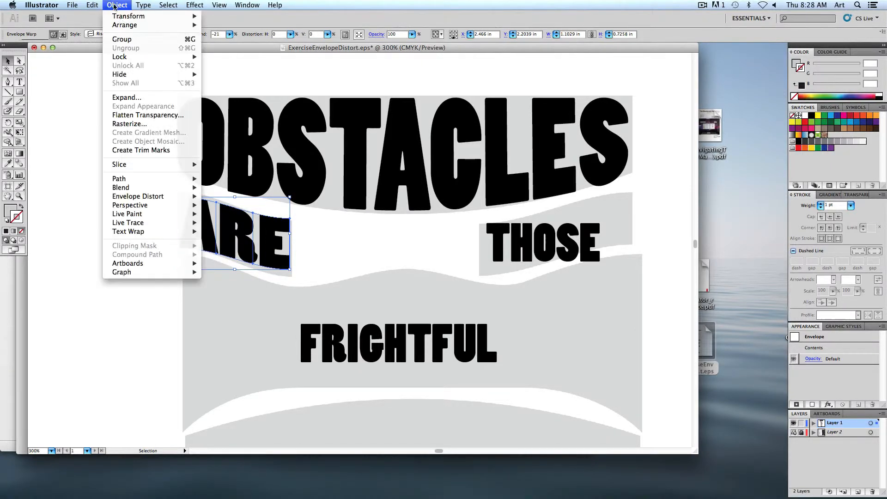
pyautogui.moveTo(167, 197)
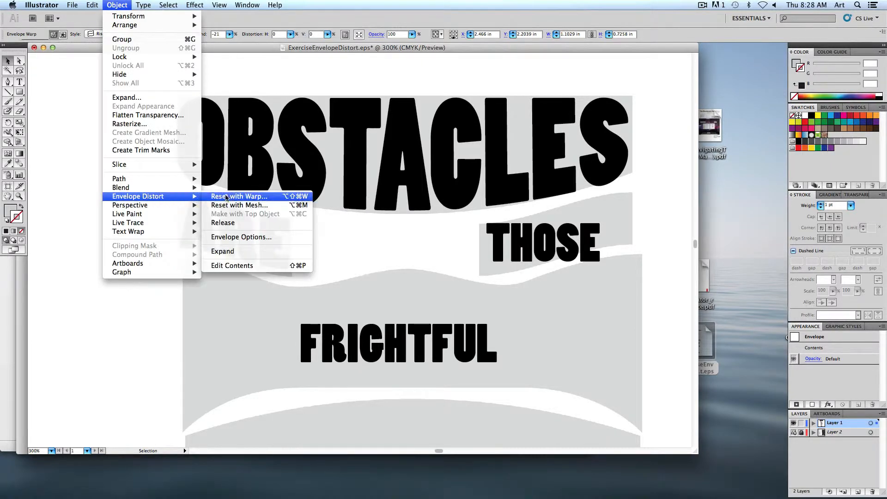
pyautogui.click(278, 202)
pyautogui.click(613, 189)
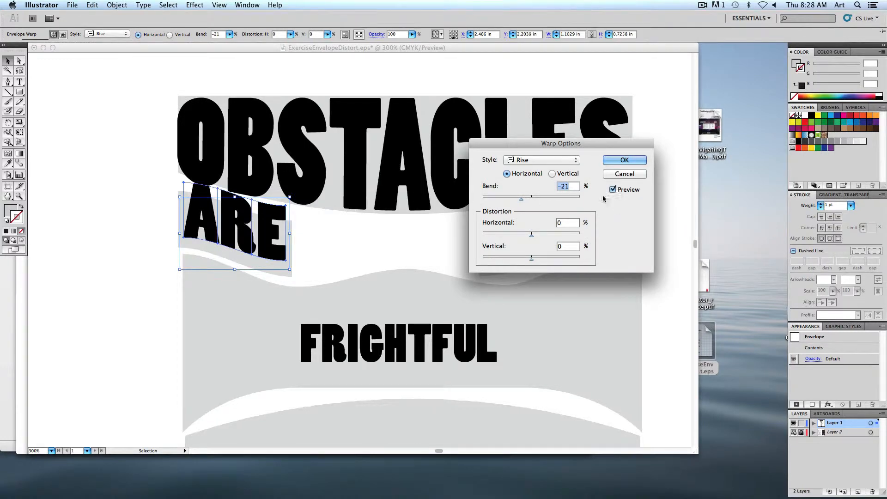
pyautogui.moveTo(524, 199); pyautogui.dragTo(521, 200)
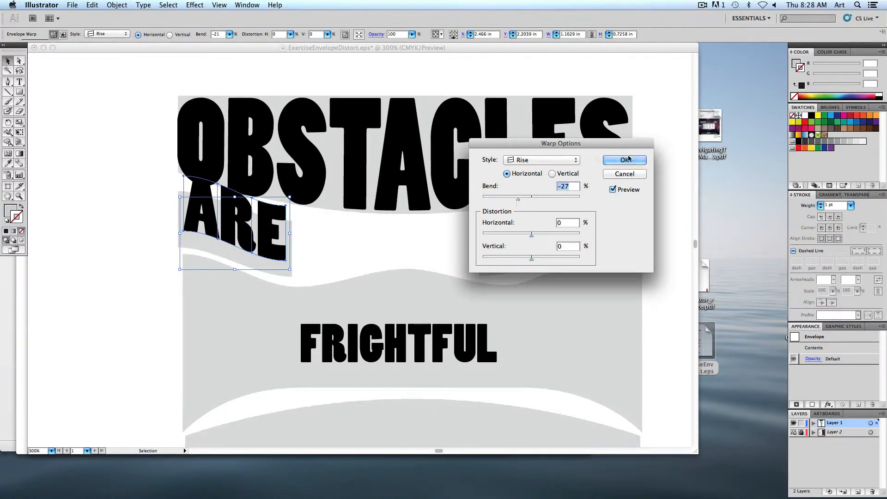
pyautogui.click(620, 162)
# Move ARE down over its gray shape, widen it on both sides to fill the shape, and deselect it.
pyautogui.moveTo(252, 227); pyautogui.dragTo(252, 242)
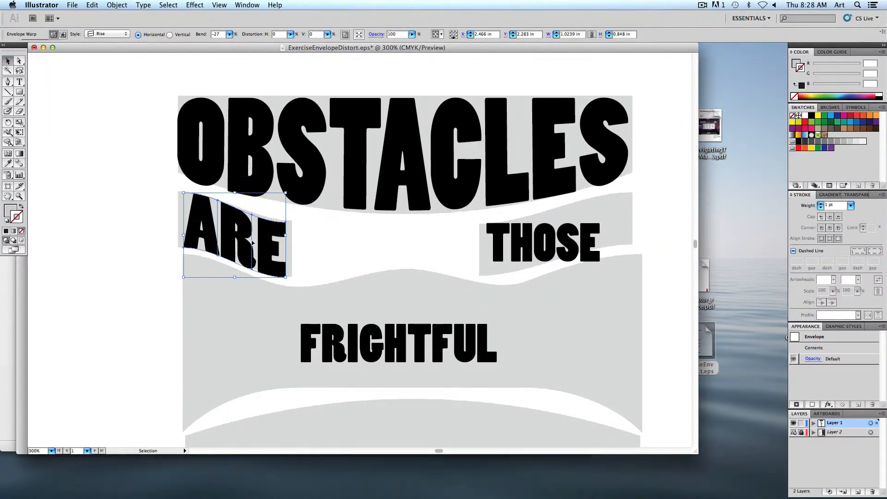
pyautogui.moveTo(183, 236); pyautogui.dragTo(179, 236)
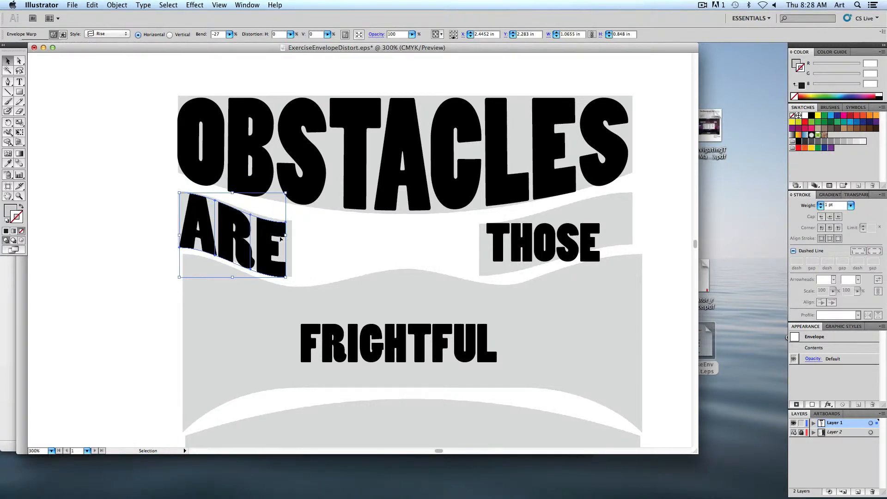
pyautogui.moveTo(287, 238); pyautogui.dragTo(292, 237)
pyautogui.click(378, 243)
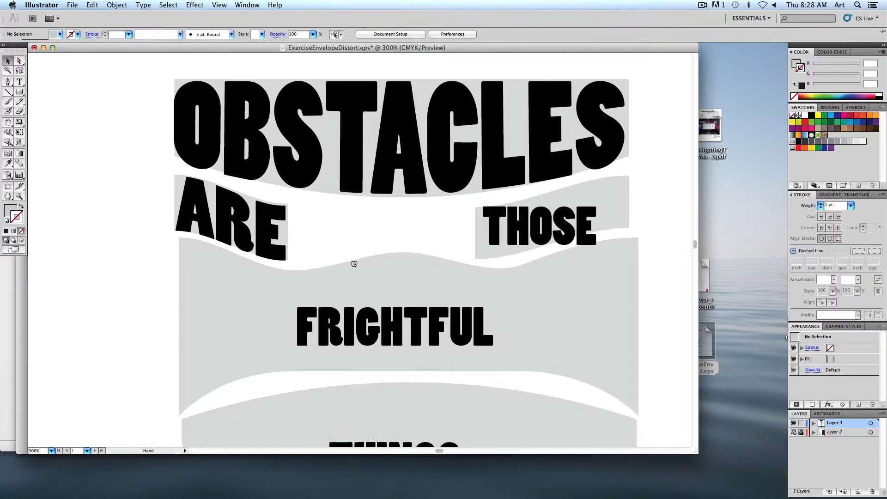
# Try a horizontal Flag envelope warp with a 26% bend on the word FRIGHTFUL using the preview, and cancel it.
pyautogui.scroll(-5, 353, 264)
pyautogui.click(349, 248)
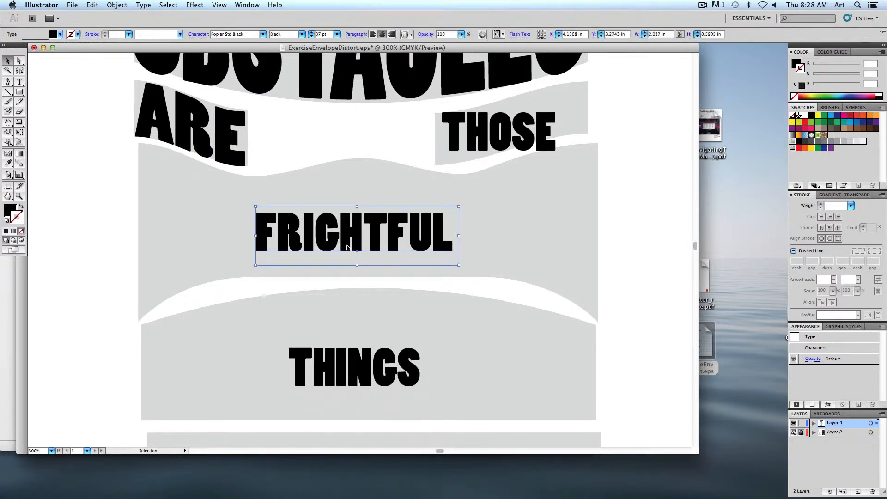
pyautogui.click(116, 4)
pyautogui.moveTo(153, 196)
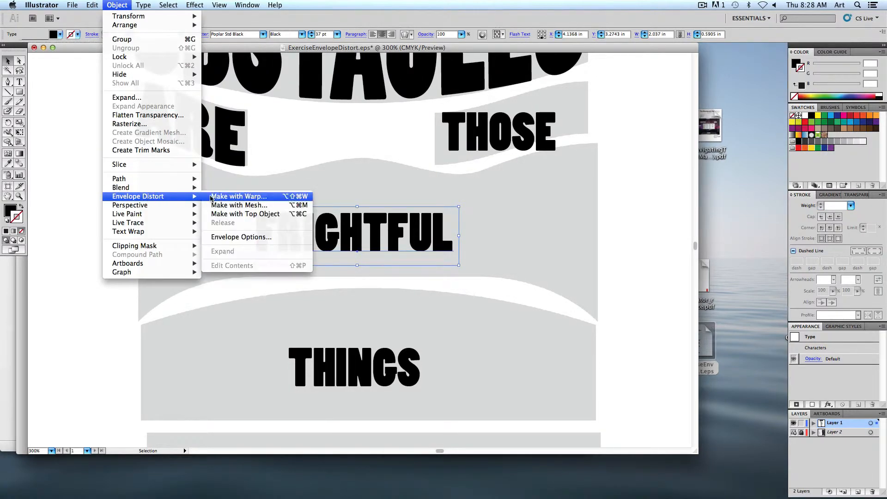
pyautogui.click(231, 196)
pyautogui.click(532, 160)
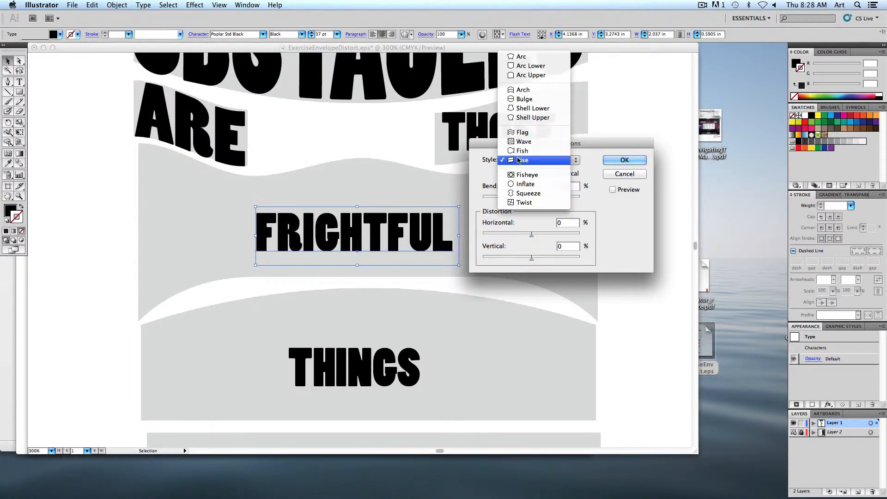
pyautogui.moveTo(483, 145); pyautogui.dragTo(655, 147)
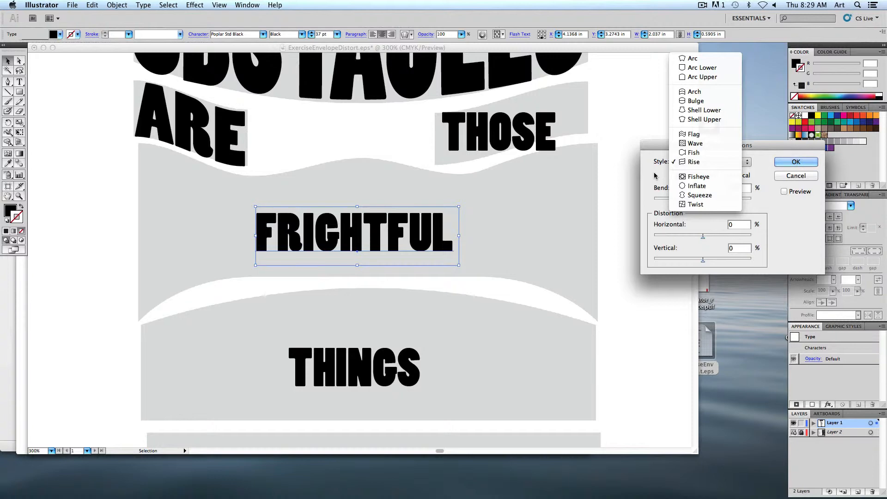
pyautogui.click(684, 135)
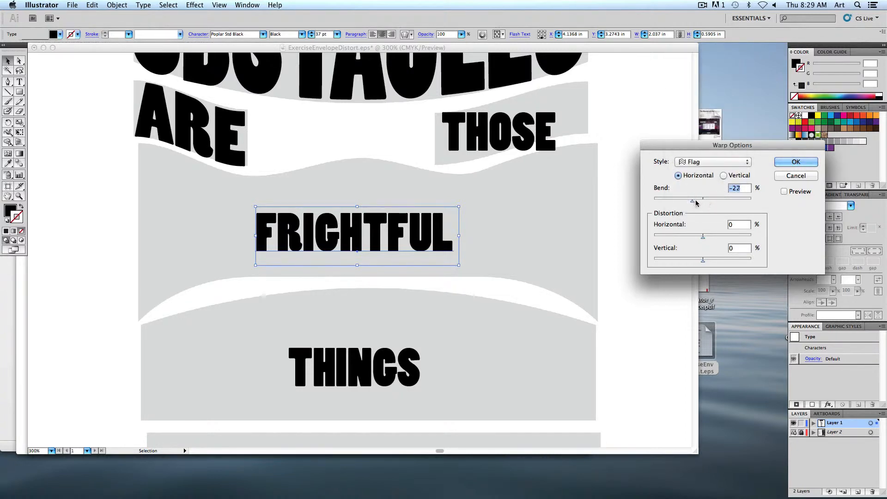
pyautogui.moveTo(696, 202); pyautogui.dragTo(717, 205)
pyautogui.click(783, 192)
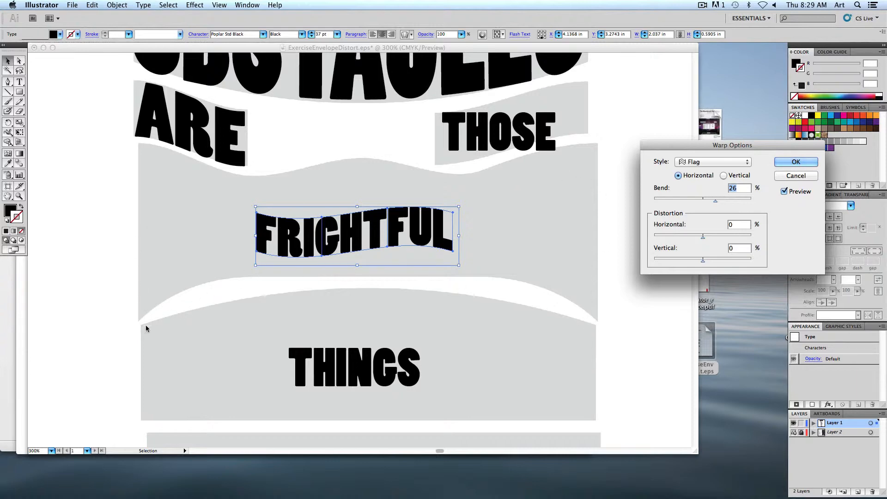
pyautogui.click(725, 163)
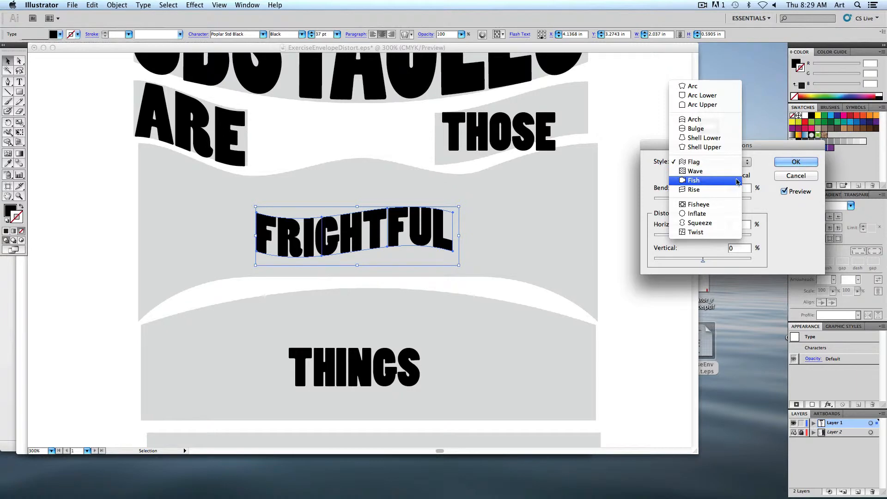
pyautogui.click(784, 205)
pyautogui.click(793, 177)
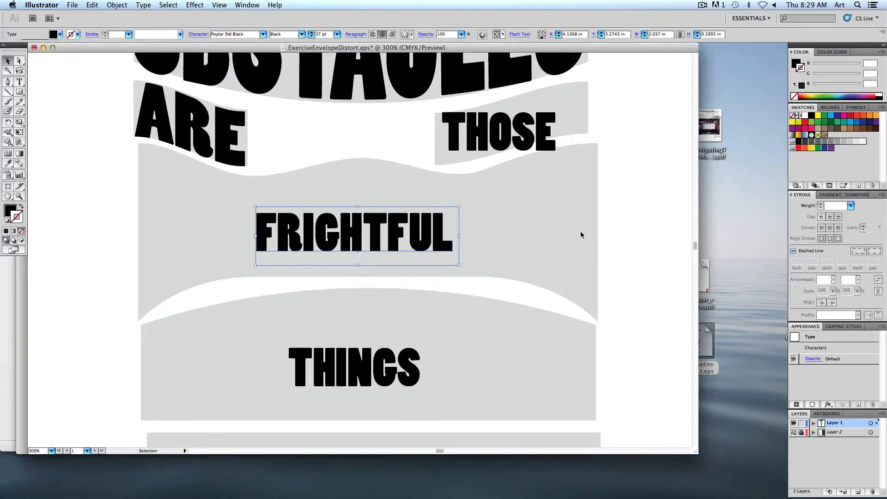
# Proportionally enlarge the FRIGHTFUL text to about 4.68 in wide by 1.36 in high so the word spans its gray shape.
pyautogui.moveTo(462, 241); pyautogui.dragTo(604, 238)
pyautogui.moveTo(259, 241); pyautogui.dragTo(141, 238)
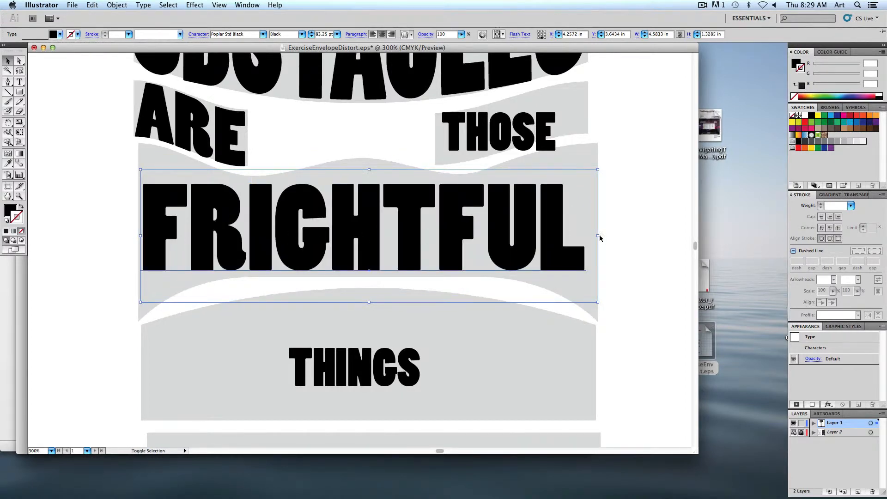
pyautogui.moveTo(598, 235); pyautogui.dragTo(609, 235)
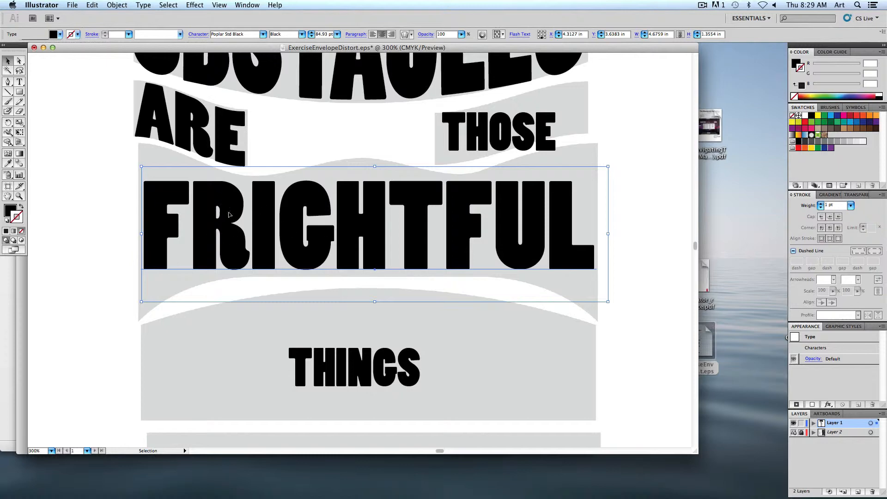
# Start an envelope mesh on FRIGHTFUL, moving its dialog clear of the word and enabling the preview.
pyautogui.click(117, 5)
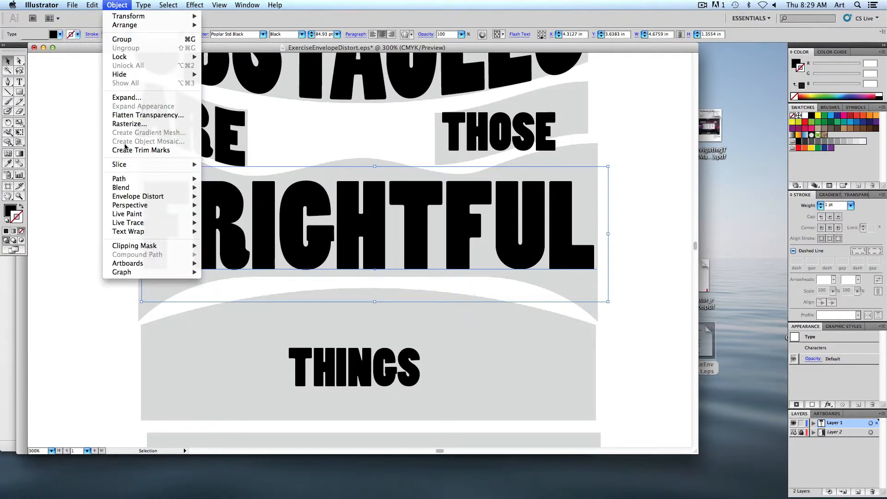
pyautogui.moveTo(129, 199)
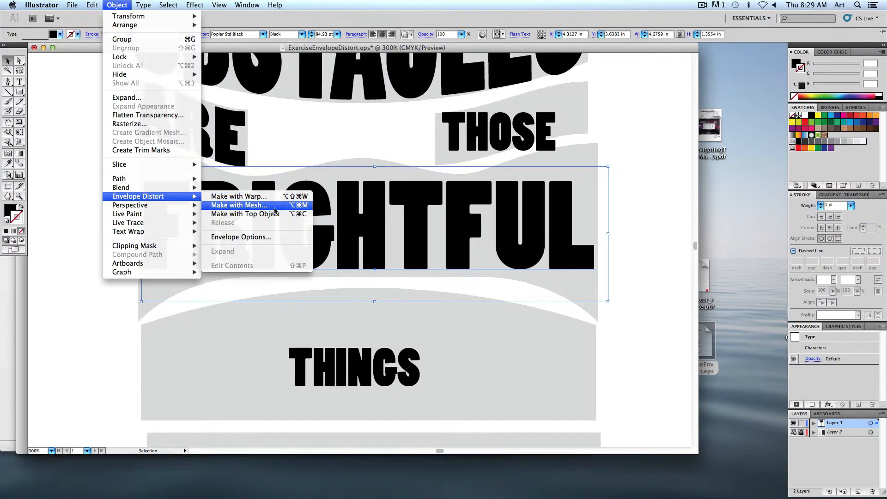
pyautogui.click(274, 210)
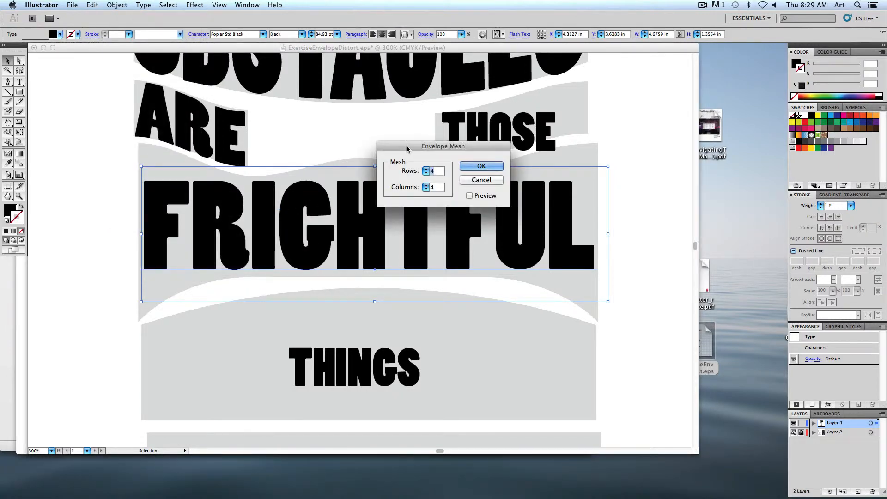
pyautogui.moveTo(443, 148); pyautogui.dragTo(397, 92)
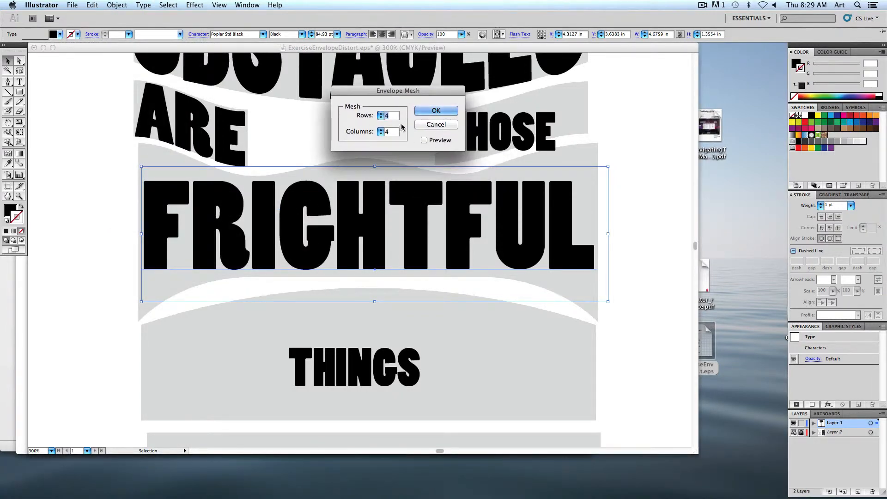
pyautogui.click(425, 140)
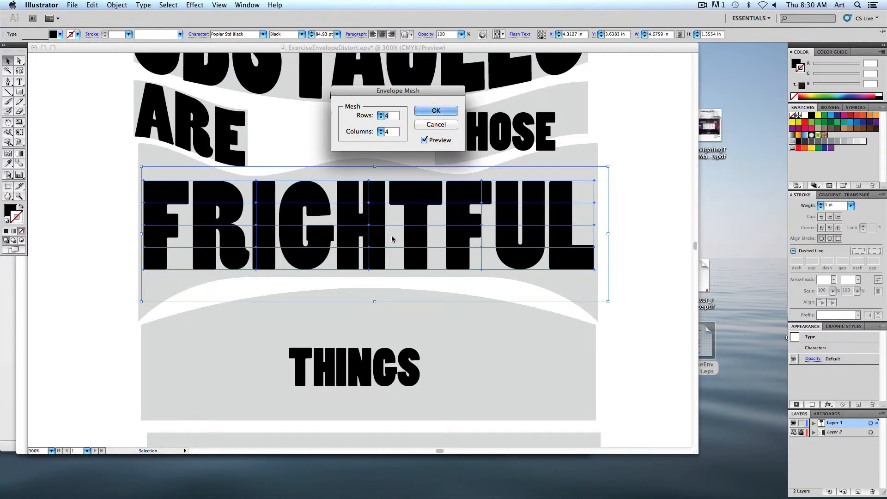
# Preview the mesh with up to 6 rows and 7 columns, and return both counts to 4.
pyautogui.click(381, 114)
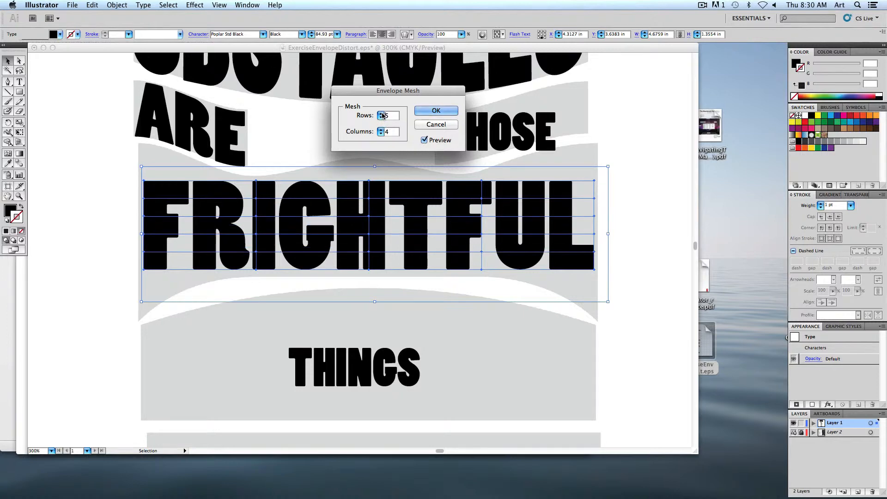
pyautogui.click(382, 113)
pyautogui.click(381, 130)
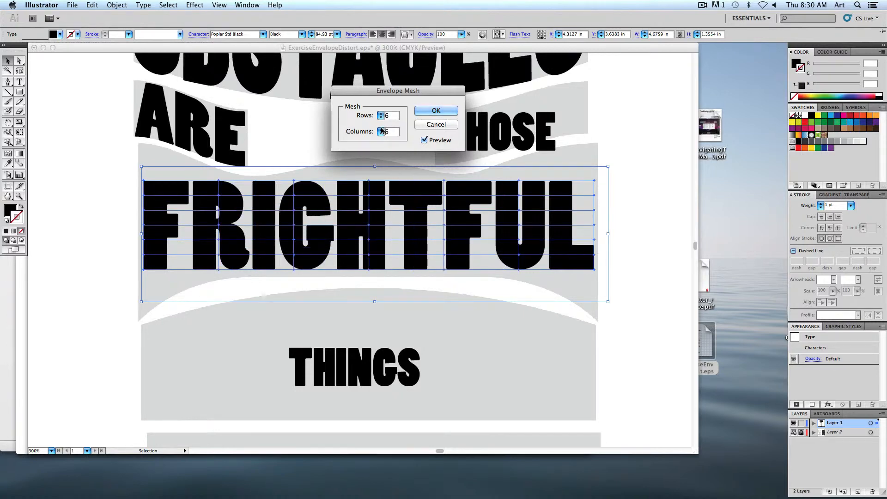
pyautogui.click(381, 129)
pyautogui.click(381, 130)
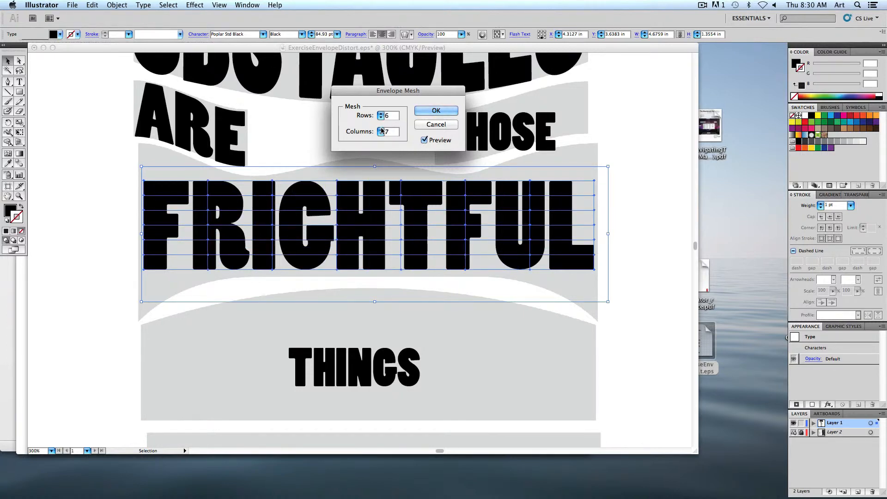
pyautogui.click(381, 134)
pyautogui.click(381, 134)
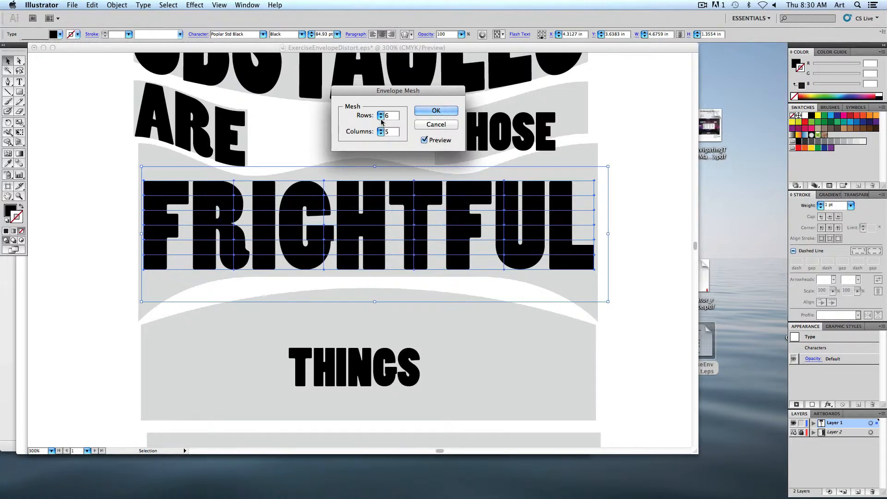
pyautogui.click(381, 118)
pyautogui.click(381, 118)
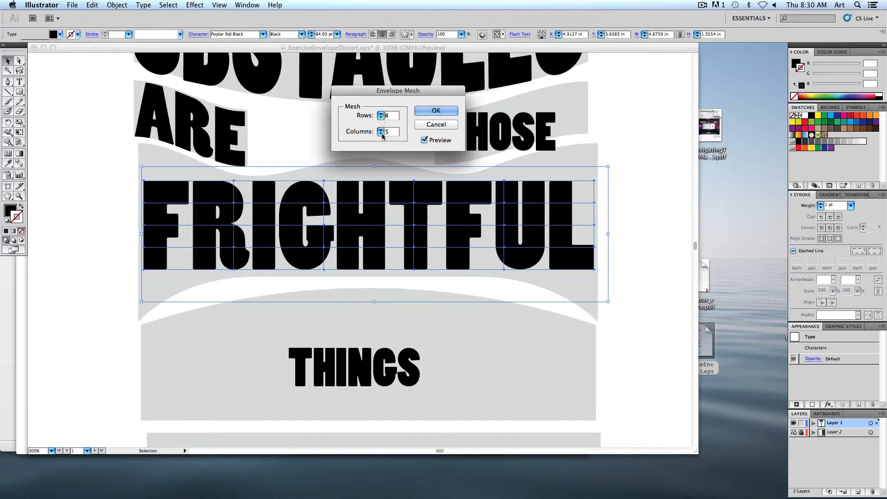
pyautogui.click(382, 134)
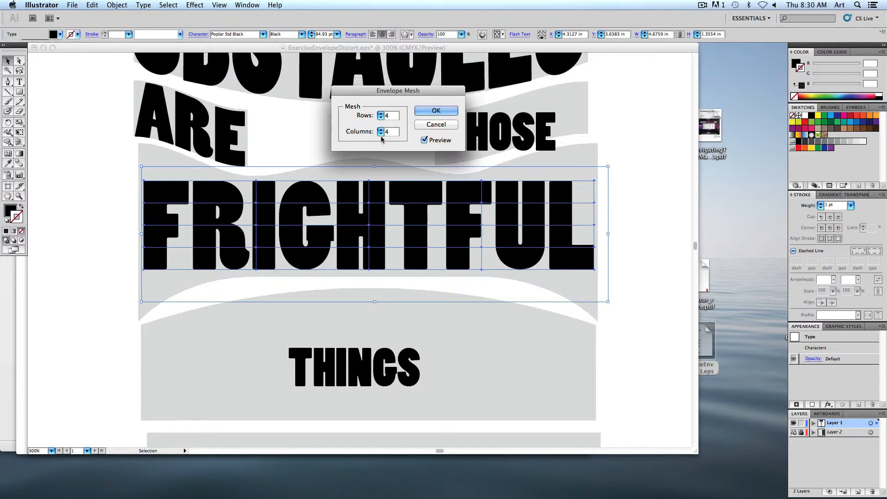
# Apply the envelope mesh with 4 rows and 4 columns to FRIGHTFUL and reselect the meshed word.
pyautogui.click(436, 111)
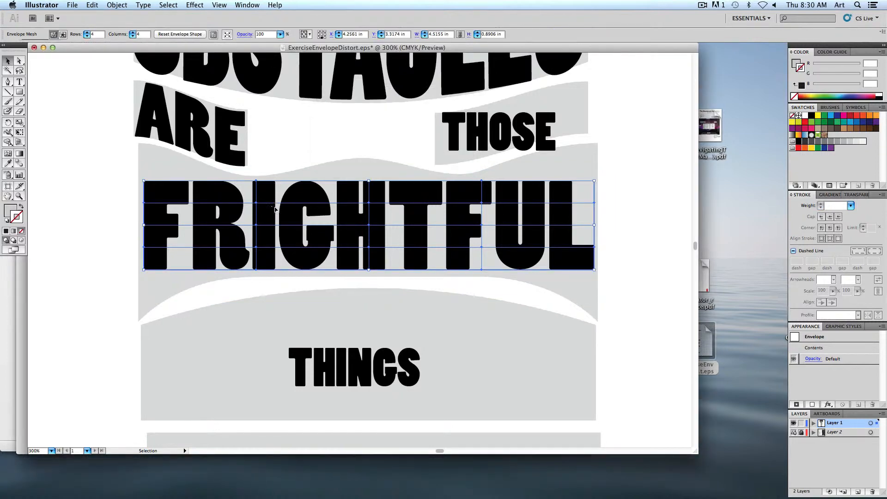
pyautogui.click(225, 141)
pyautogui.click(286, 210)
pyautogui.click(89, 169)
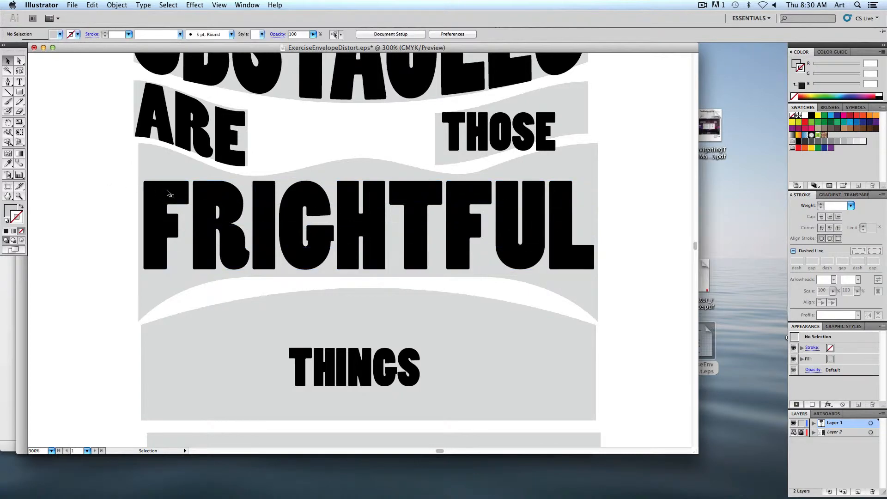
pyautogui.click(236, 212)
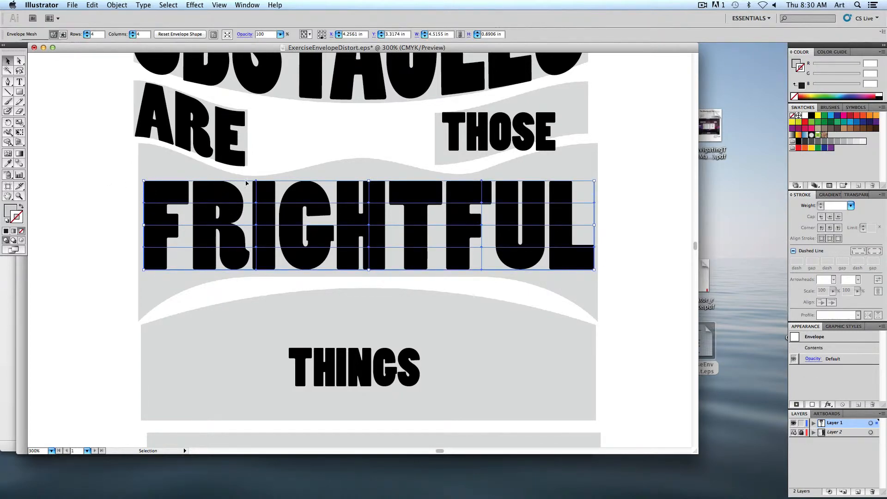
# Reshape FRIGHTFUL's upper envelope edge with its mesh points and handles so it follows the wavy top of the gray shape.
pyautogui.click(18, 63)
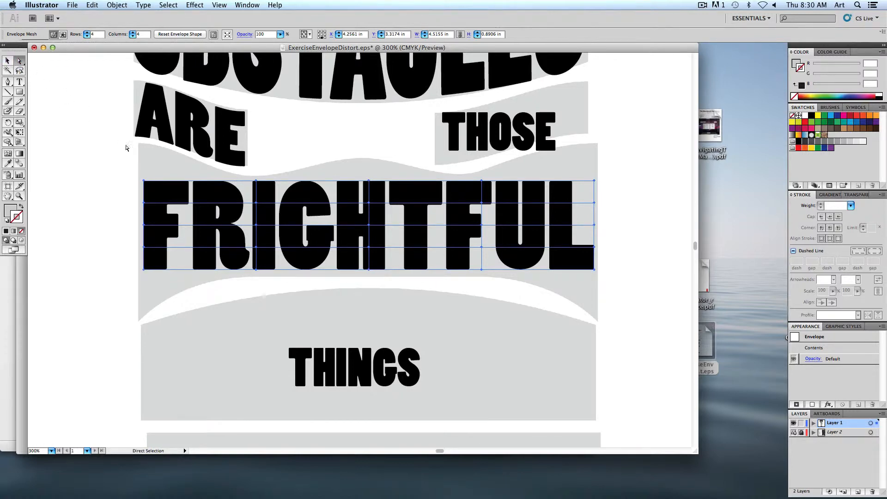
pyautogui.moveTo(143, 181); pyautogui.dragTo(141, 145)
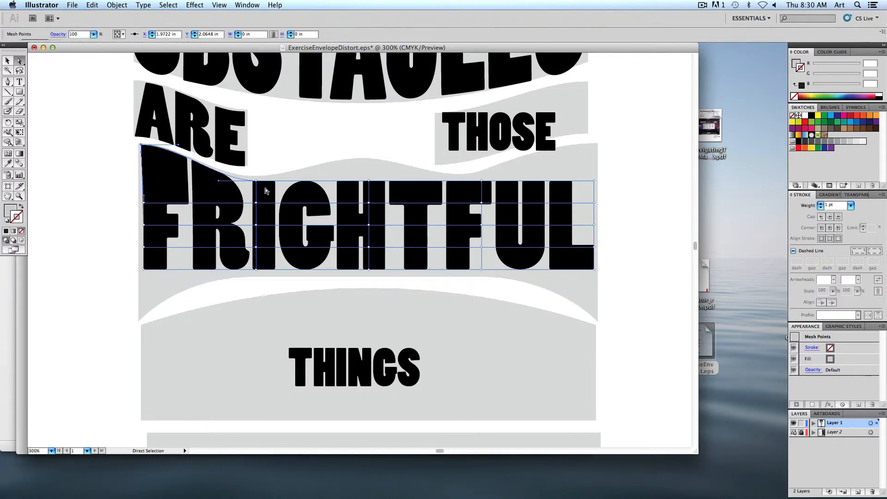
pyautogui.moveTo(257, 184); pyautogui.dragTo(305, 182)
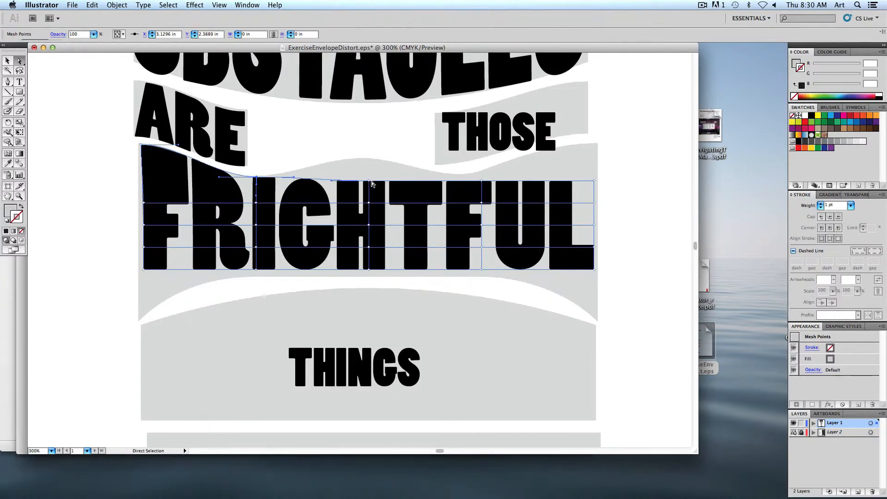
pyautogui.moveTo(373, 184); pyautogui.dragTo(369, 165)
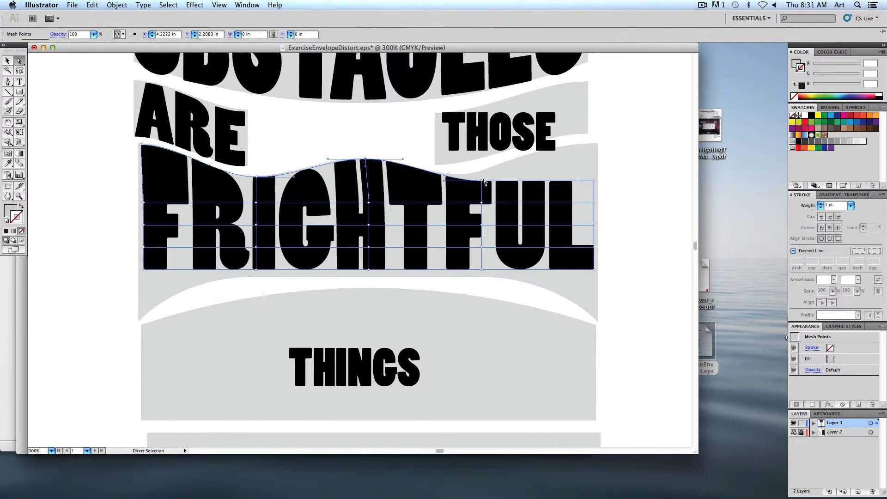
pyautogui.moveTo(484, 179); pyautogui.dragTo(516, 170)
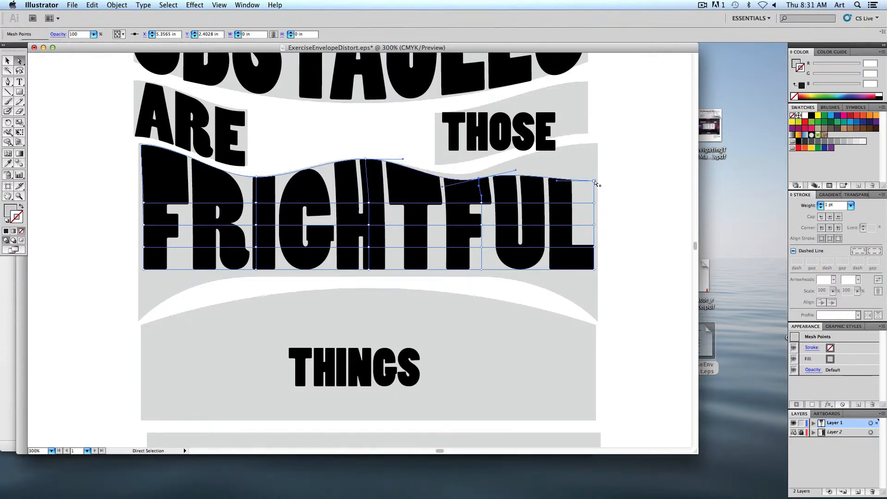
pyautogui.moveTo(595, 182); pyautogui.dragTo(594, 148)
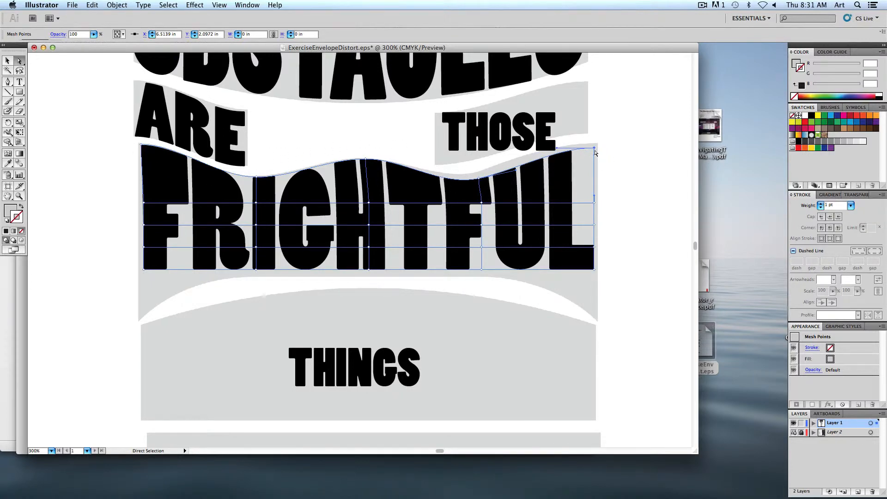
pyautogui.moveTo(595, 148); pyautogui.dragTo(595, 145)
pyautogui.click(479, 179)
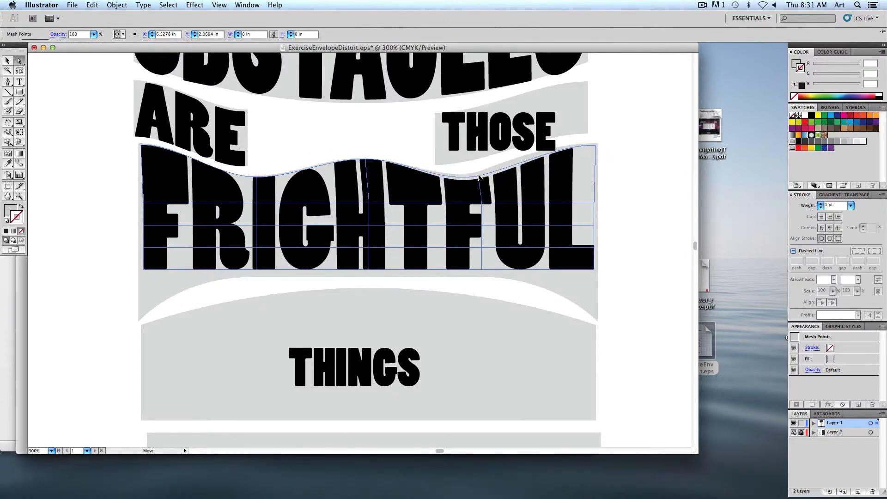
# Pull FRIGHTFUL's lower corner mesh points down and adjust the bottom points and handles to match the gray shape's arched lower edge.
pyautogui.moveTo(595, 271); pyautogui.dragTo(568, 295)
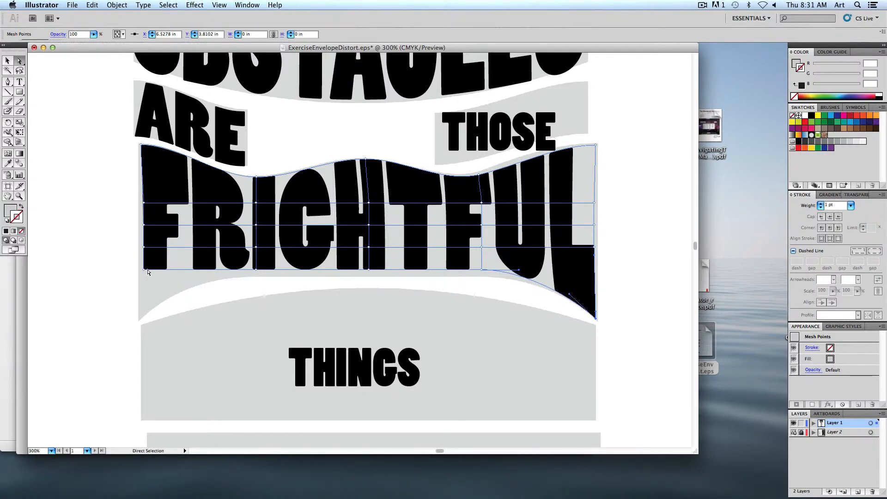
pyautogui.moveTo(143, 271); pyautogui.dragTo(175, 284)
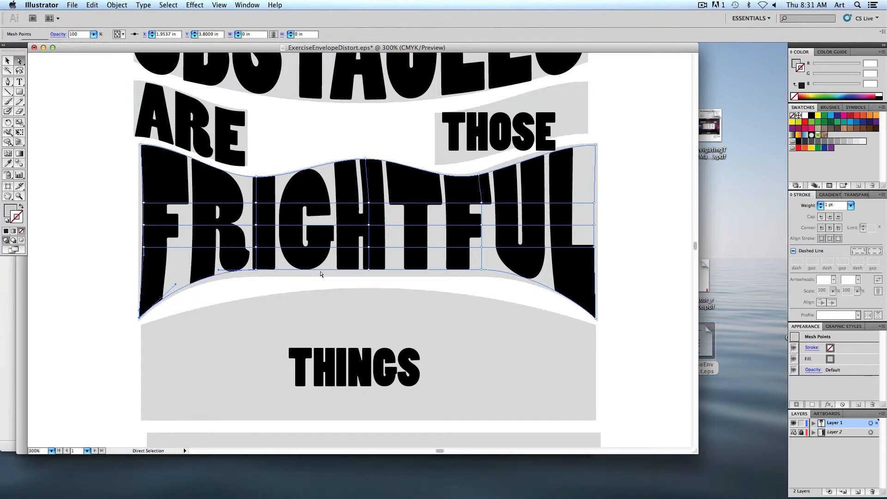
pyautogui.moveTo(366, 271); pyautogui.dragTo(367, 274)
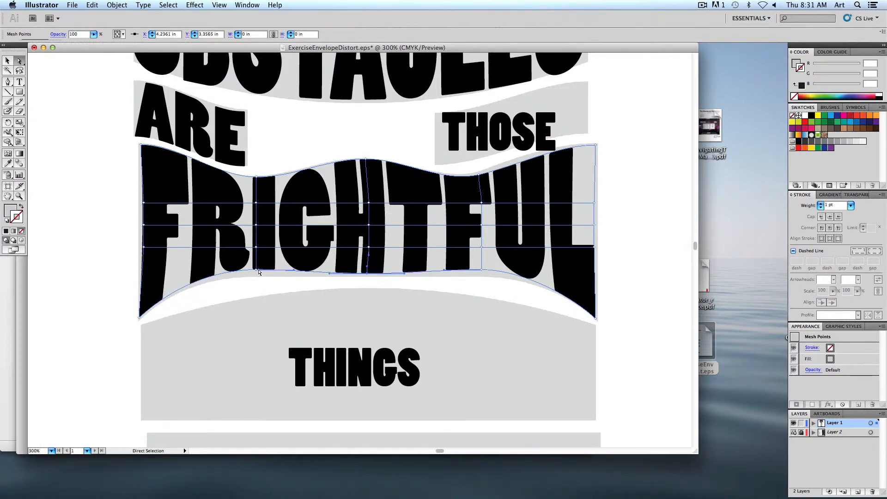
pyautogui.moveTo(258, 270); pyautogui.dragTo(257, 274)
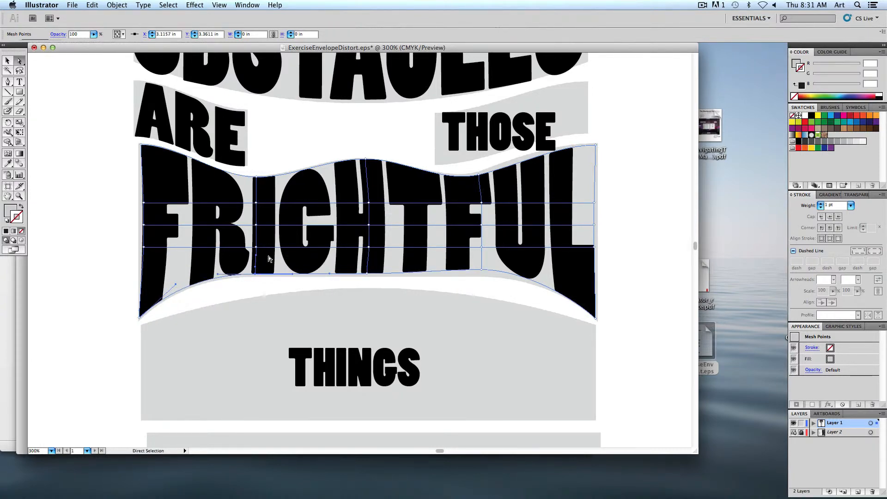
# Adjust the interior mesh around the letters I and G of FRIGHTFUL, and deselect the word.
pyautogui.click(255, 247)
pyautogui.moveTo(307, 241)
pyautogui.mouseDown()
pyautogui.moveTo(318, 251)
pyautogui.moveTo(452, 242)
pyautogui.moveTo(214, 247)
pyautogui.moveTo(192, 230)
pyautogui.moveTo(307, 240)
pyautogui.moveTo(207, 235)
pyautogui.moveTo(299, 240)
pyautogui.mouseUp()
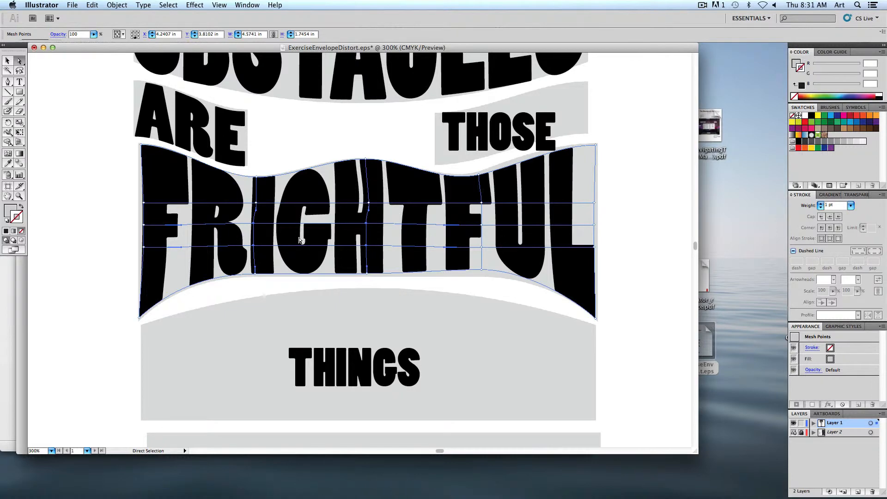
pyautogui.moveTo(299, 240); pyautogui.dragTo(301, 240)
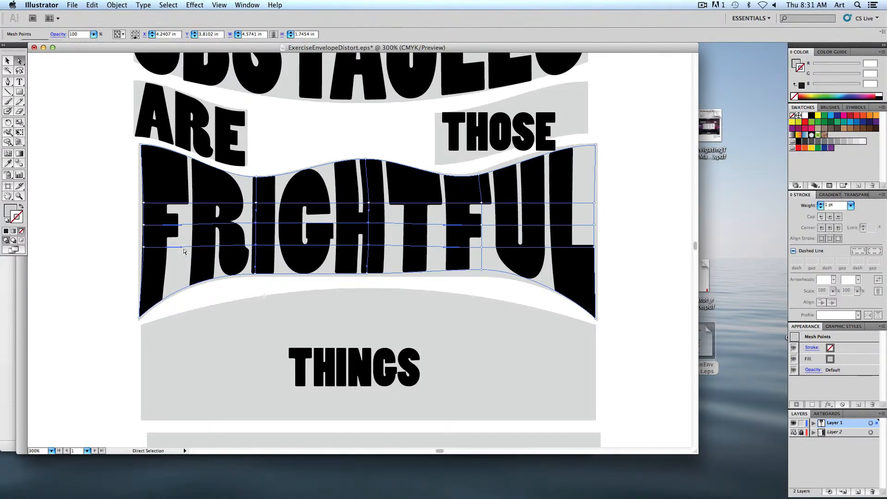
pyautogui.click(206, 308)
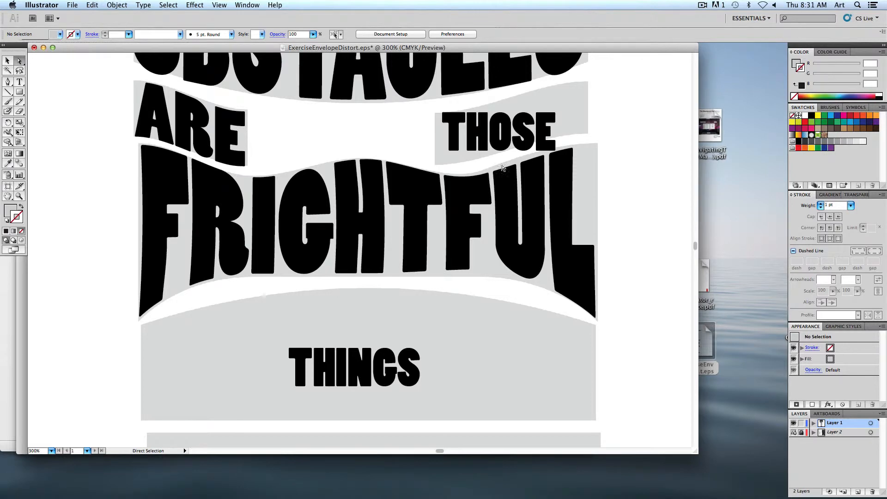
# Refine the upper mesh curve above the second F, U and L of FRIGHTFUL to fit the gray shape, and deselect.
pyautogui.click(315, 213)
pyautogui.moveTo(483, 175); pyautogui.dragTo(485, 171)
pyautogui.click(596, 146)
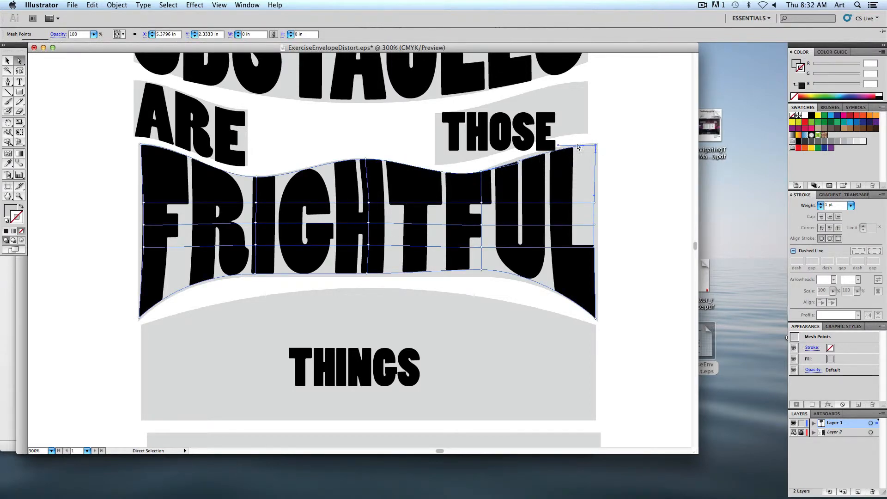
pyautogui.click(557, 146)
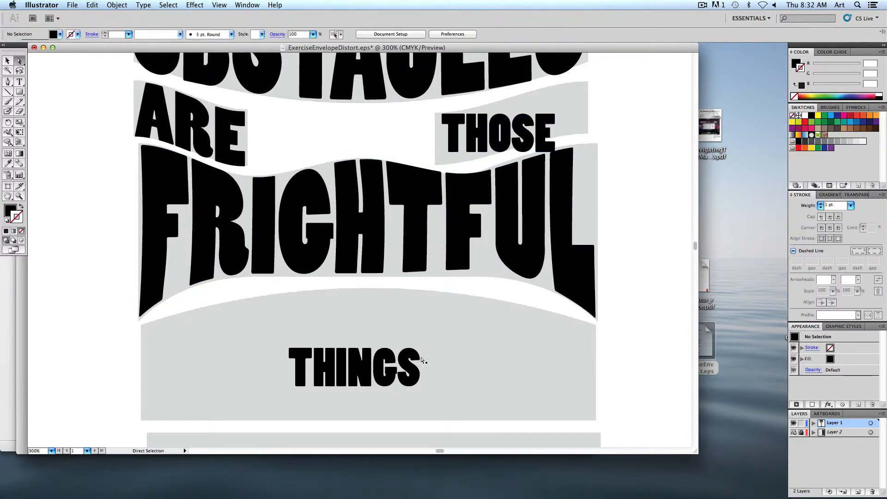
# Enlarge THINGS to about 4.58 in wide by 1.46 in high and seat it on the lower edge of its gray shape.
pyautogui.moveTo(412, 337); pyautogui.dragTo(417, 225)
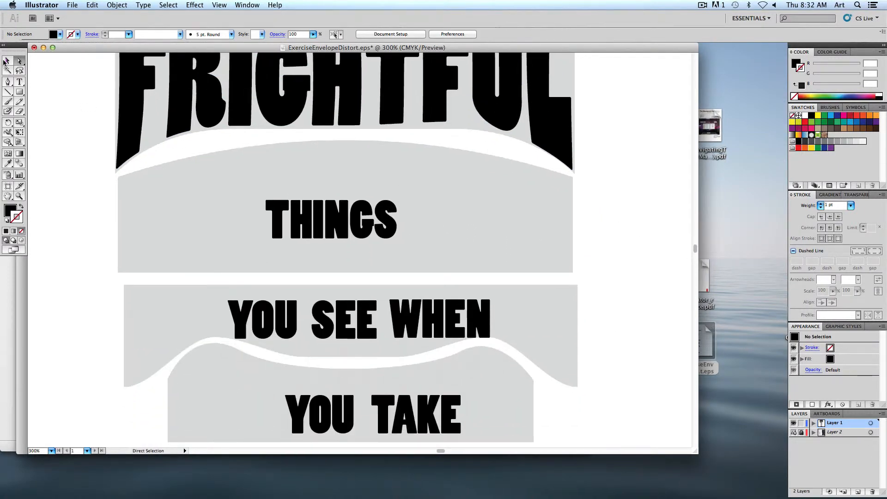
pyautogui.click(6, 61)
pyautogui.click(326, 219)
pyautogui.moveTo(264, 223); pyautogui.dragTo(161, 223)
pyautogui.moveTo(405, 223); pyautogui.dragTo(509, 223)
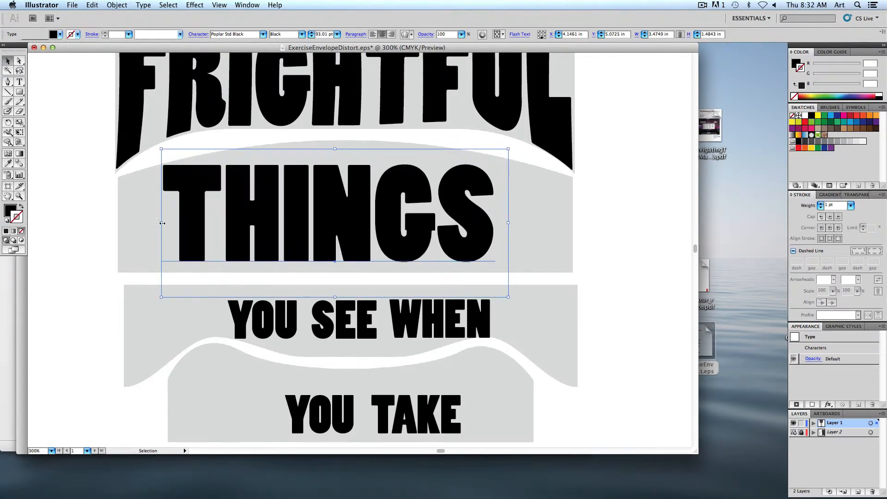
pyautogui.moveTo(162, 224); pyautogui.dragTo(121, 223)
pyautogui.moveTo(508, 218); pyautogui.dragTo(577, 222)
pyautogui.moveTo(349, 185); pyautogui.dragTo(351, 197)
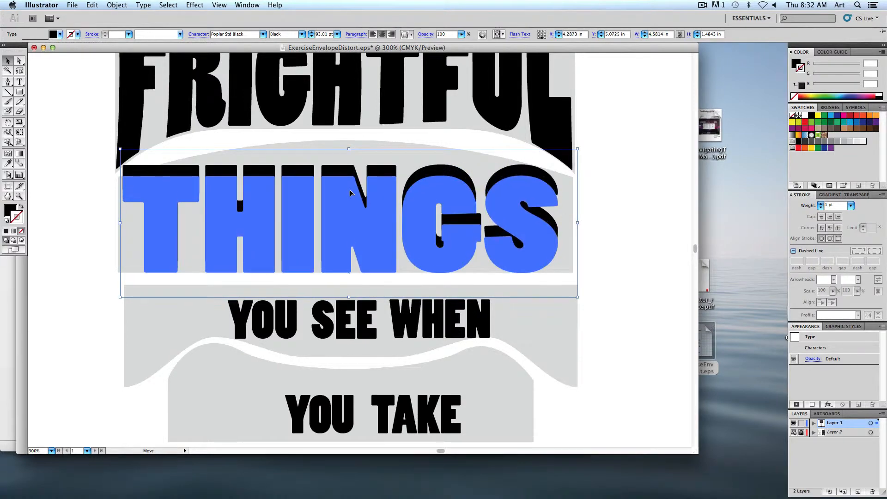
pyautogui.moveTo(350, 161); pyautogui.dragTo(350, 163)
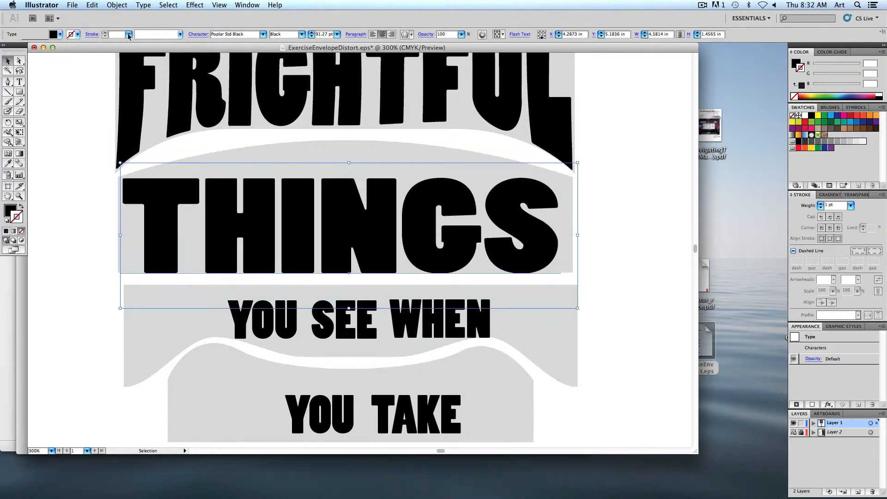
# Apply an Arc Upper envelope warp to THINGS with a positive horizontal bend matching the gray arch, using the preview, and deselect.
pyautogui.click(117, 5)
pyautogui.moveTo(153, 197)
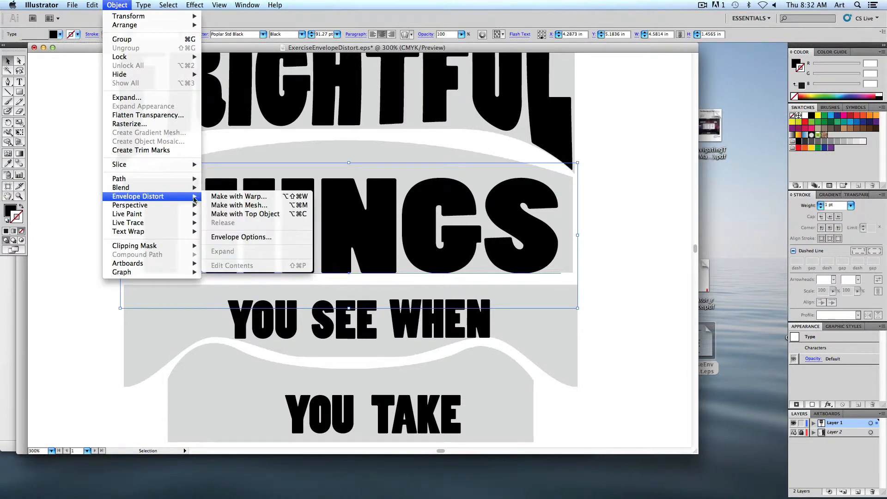
pyautogui.click(263, 196)
pyautogui.click(526, 160)
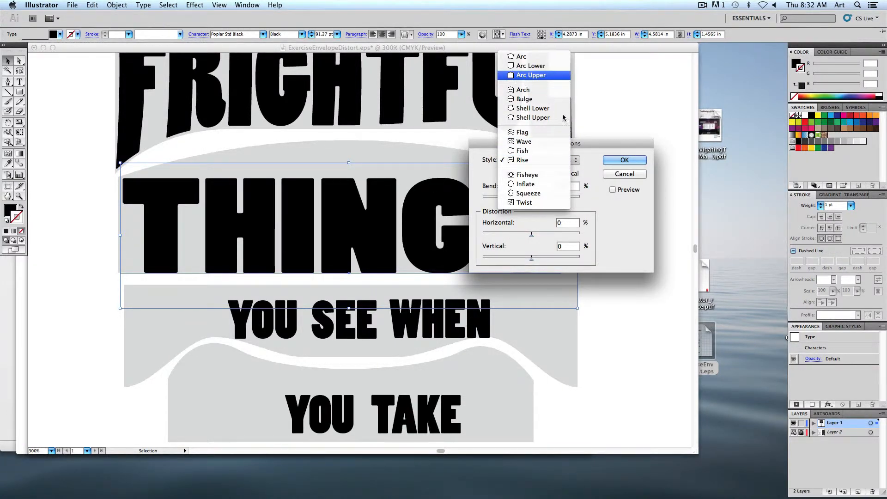
pyautogui.click(532, 75)
pyautogui.click(613, 190)
pyautogui.moveTo(600, 144); pyautogui.dragTo(728, 130)
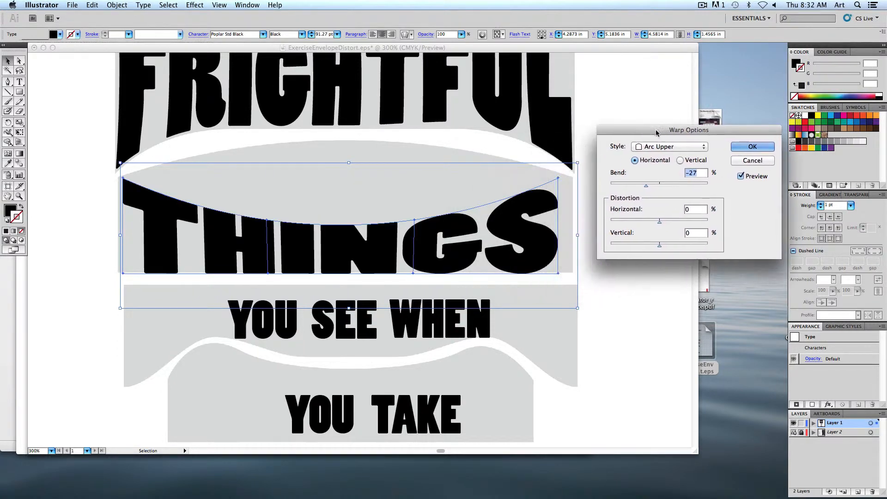
pyautogui.moveTo(659, 183); pyautogui.dragTo(668, 185)
pyautogui.click(757, 146)
pyautogui.click(634, 224)
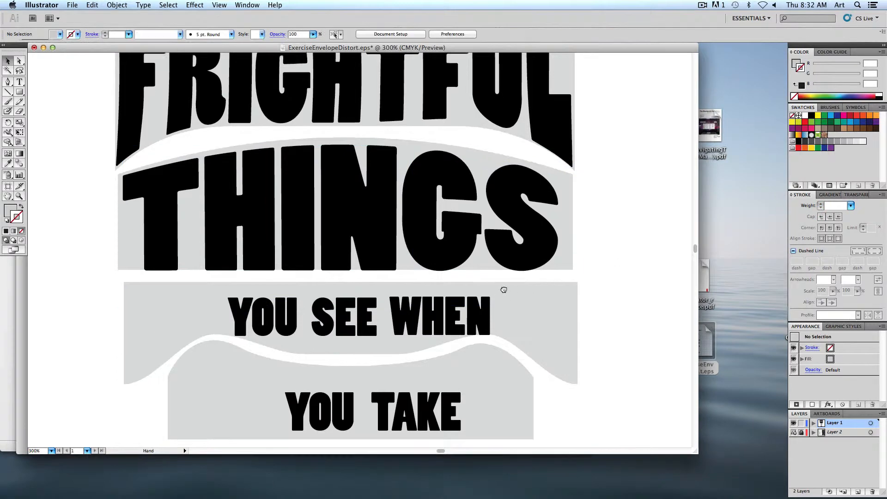
# Move the word YOU closer to SEE in the YOU SEE WHEN line.
pyautogui.moveTo(503, 289); pyautogui.dragTo(505, 172)
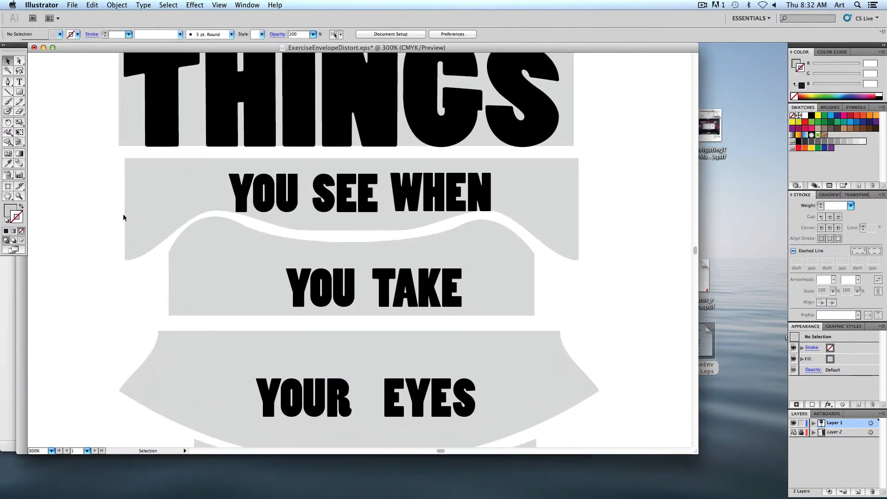
pyautogui.click(464, 197)
pyautogui.click(365, 203)
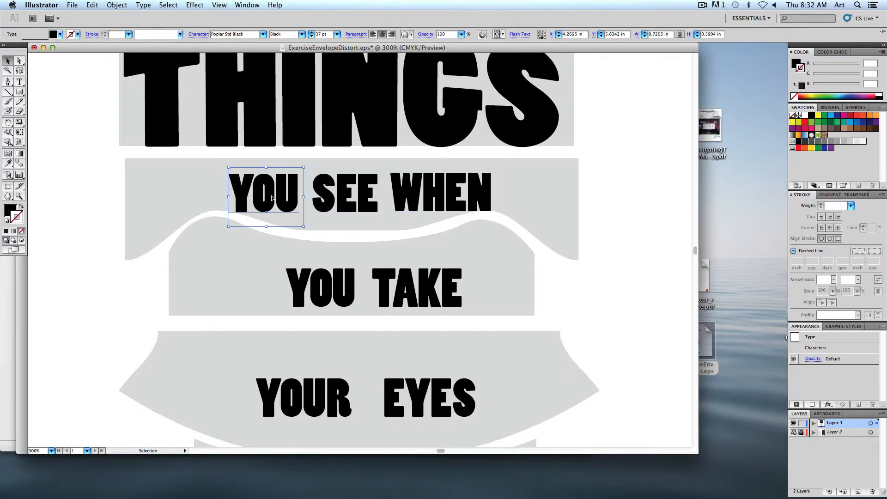
pyautogui.moveTo(262, 203); pyautogui.dragTo(294, 200)
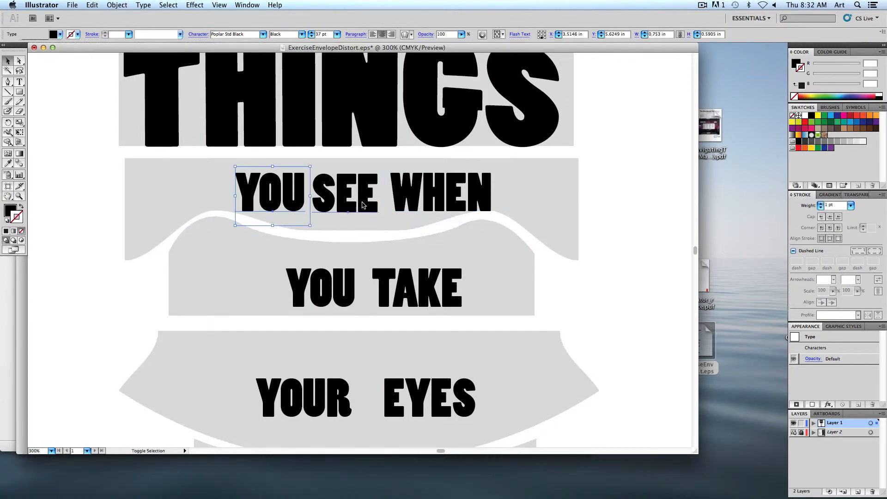
# Select YOU, SEE and WHEN together and enlarge them to about 4.62 in wide by 1.06 in high across their gray shape.
pyautogui.keyDown('shift'); pyautogui.click(365, 204); pyautogui.keyUp('shift')
pyautogui.keyDown('shift'); pyautogui.click(435, 202); pyautogui.keyUp('shift')
pyautogui.moveTo(427, 202); pyautogui.dragTo(318, 201)
pyautogui.moveTo(387, 191); pyautogui.dragTo(584, 197)
pyautogui.moveTo(554, 201)
pyautogui.mouseDown()
pyautogui.moveTo(597, 205)
pyautogui.moveTo(542, 214)
pyautogui.mouseUp()
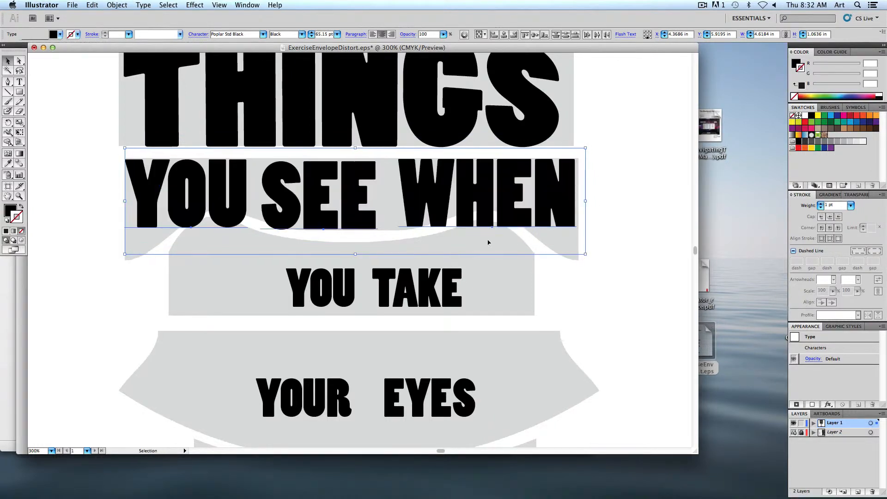
# Apply an envelope mesh with 5 rows and 5 columns to YOU SEE WHEN, and switch to direct selection for editing its points.
pyautogui.click(117, 5)
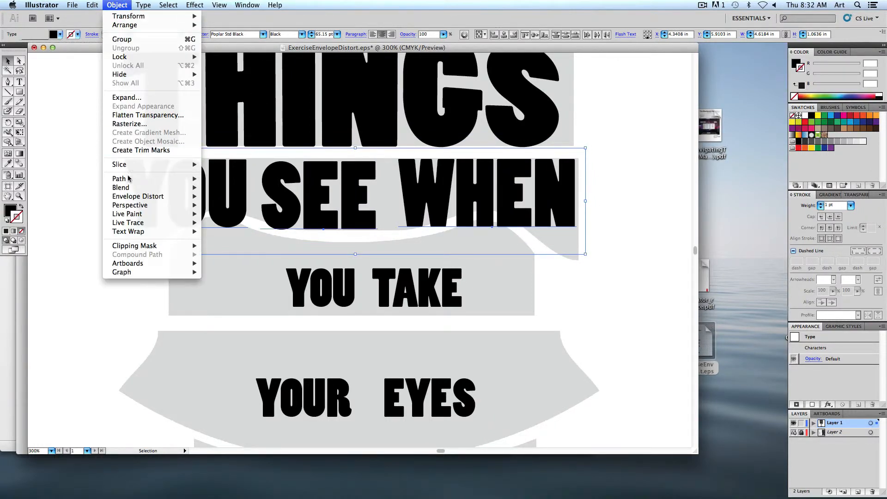
pyautogui.moveTo(125, 198)
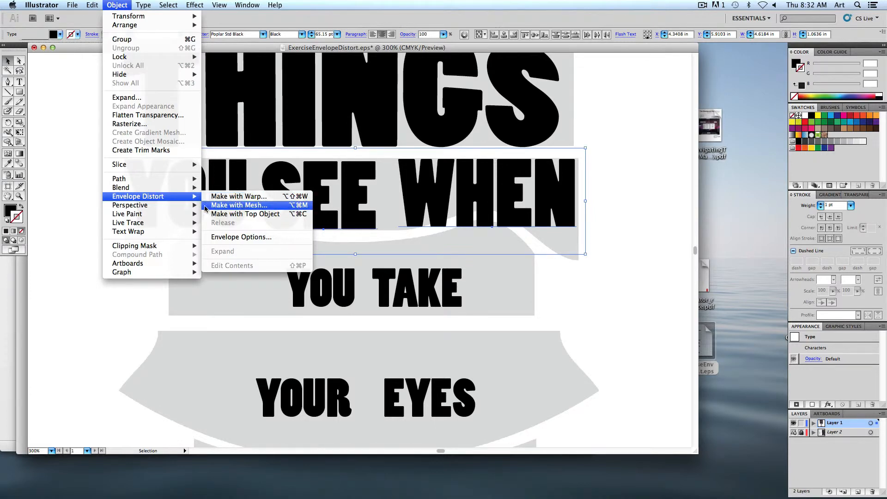
pyautogui.click(252, 207)
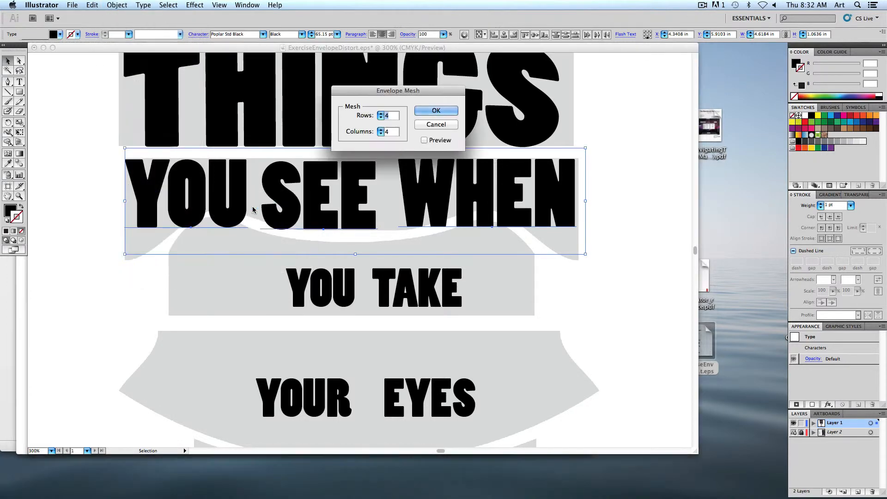
pyautogui.click(419, 142)
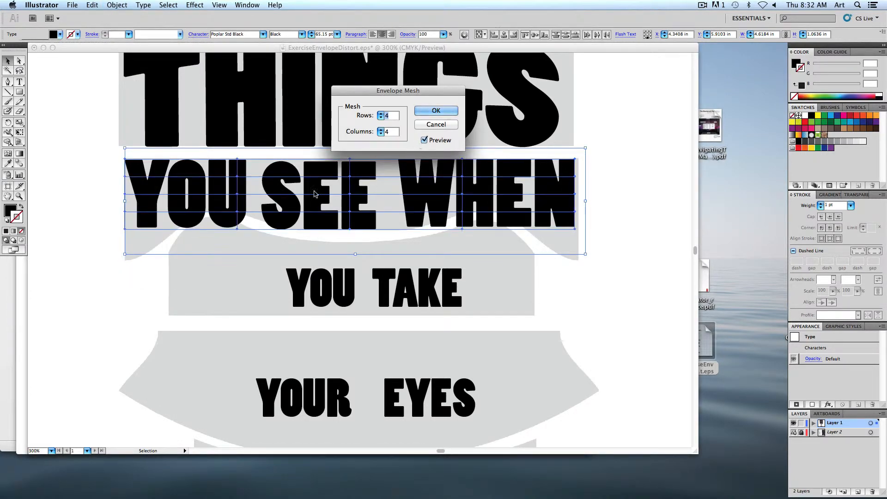
pyautogui.click(381, 113)
pyautogui.click(381, 131)
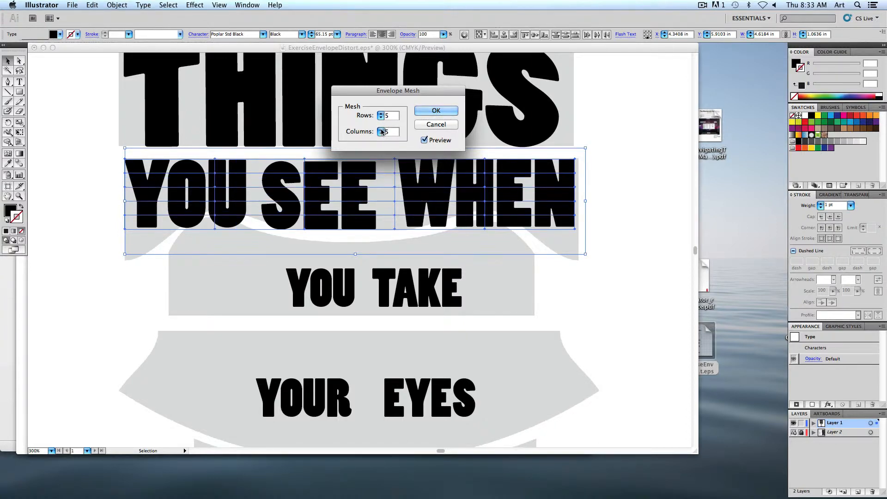
pyautogui.press('Return')
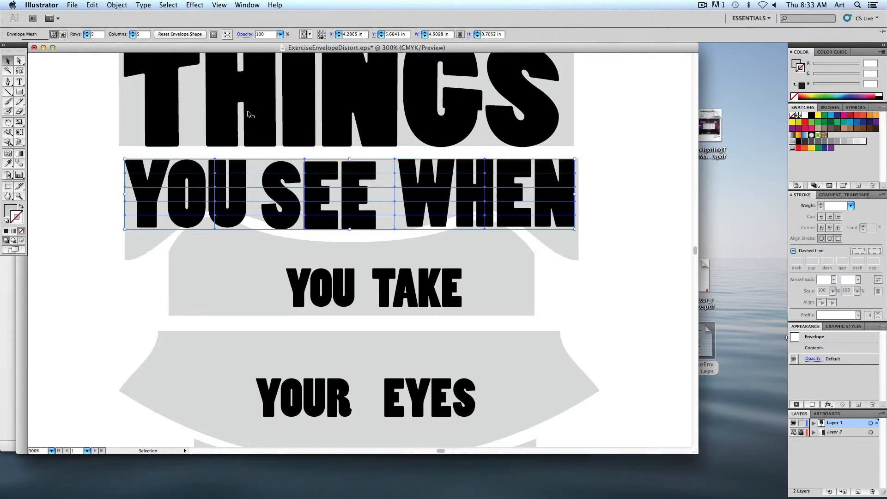
pyautogui.click(19, 61)
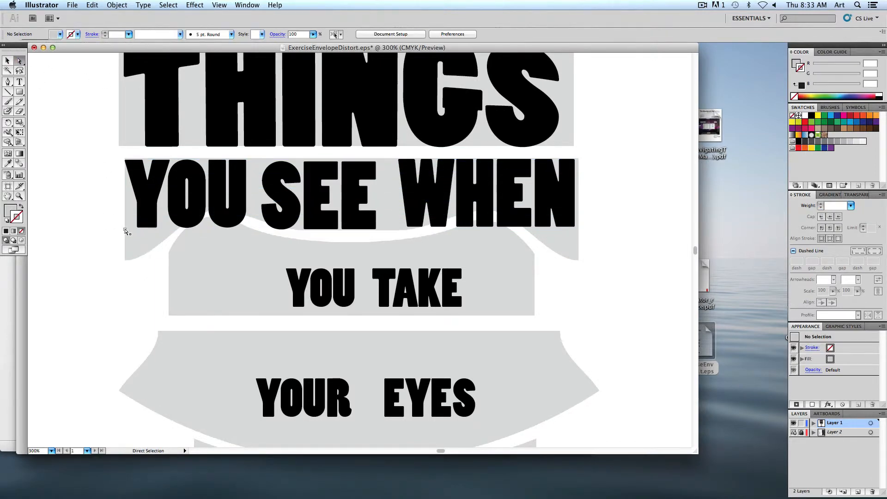
# Pull the mesh's lower-left corner down to the gray tail and raise the bottom-edge point under YOU to follow the curve.
pyautogui.moveTo(124, 228); pyautogui.dragTo(124, 259)
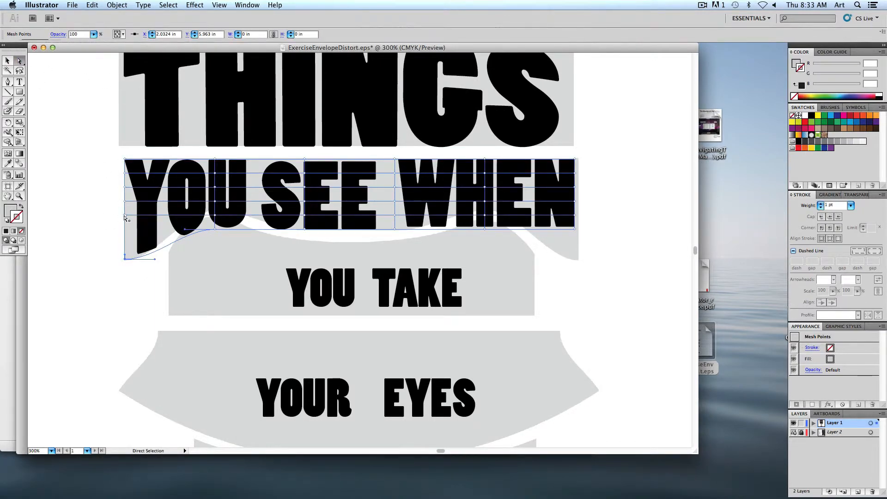
pyautogui.click(127, 228)
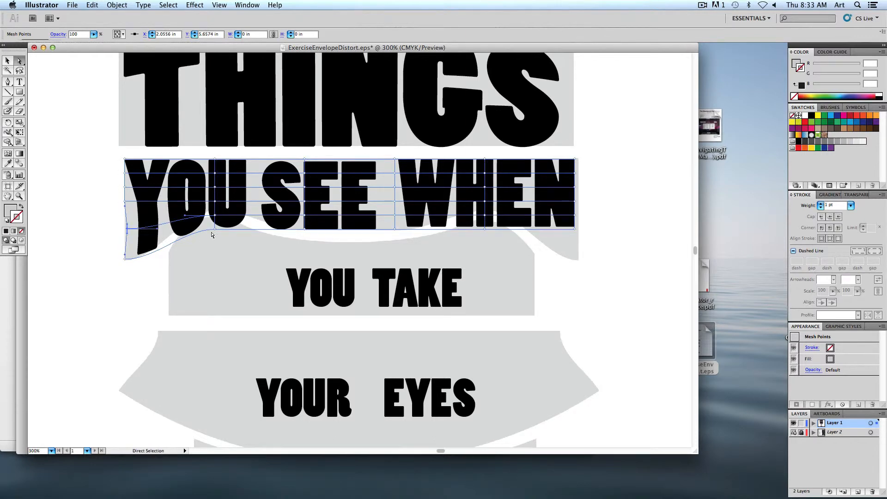
pyautogui.moveTo(215, 232); pyautogui.dragTo(215, 211)
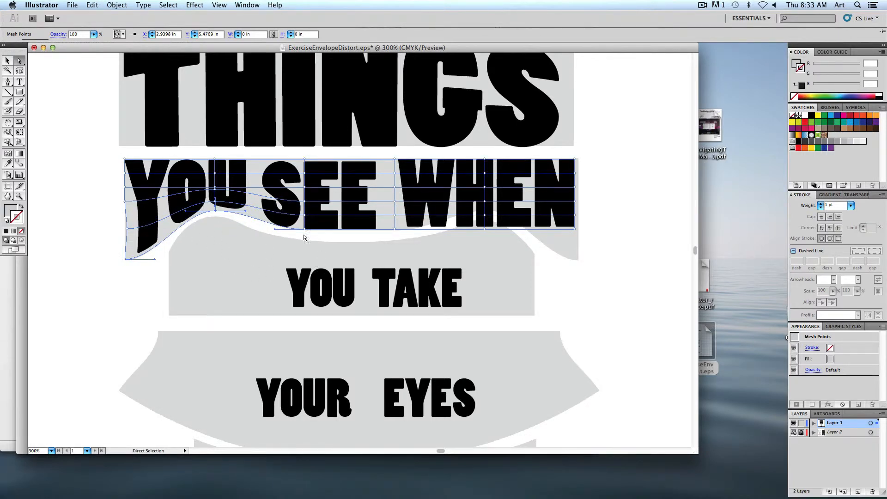
# Raise the mesh's bottom edge under WHEN, pull its lower-right corner down to the gray tail, and deselect.
pyautogui.click(497, 260)
pyautogui.click(494, 195)
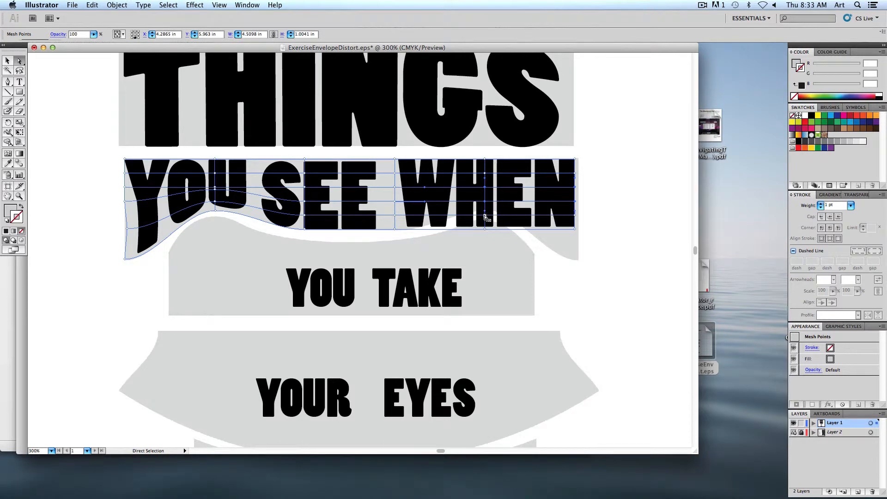
pyautogui.moveTo(485, 215)
pyautogui.mouseDown()
pyautogui.moveTo(488, 204)
pyautogui.moveTo(487, 231)
pyautogui.moveTo(484, 206)
pyautogui.mouseUp()
pyautogui.moveTo(572, 230); pyautogui.dragTo(577, 255)
pyautogui.click(584, 291)
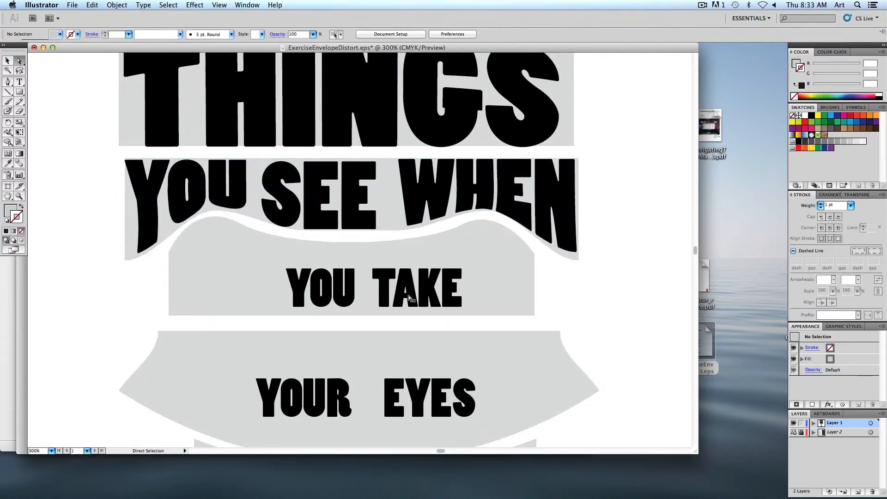
# Shift YOU and TAKE slightly left within their gray shape and bring YOU closer to TAKE.
pyautogui.moveTo(226, 281); pyautogui.dragTo(248, 246)
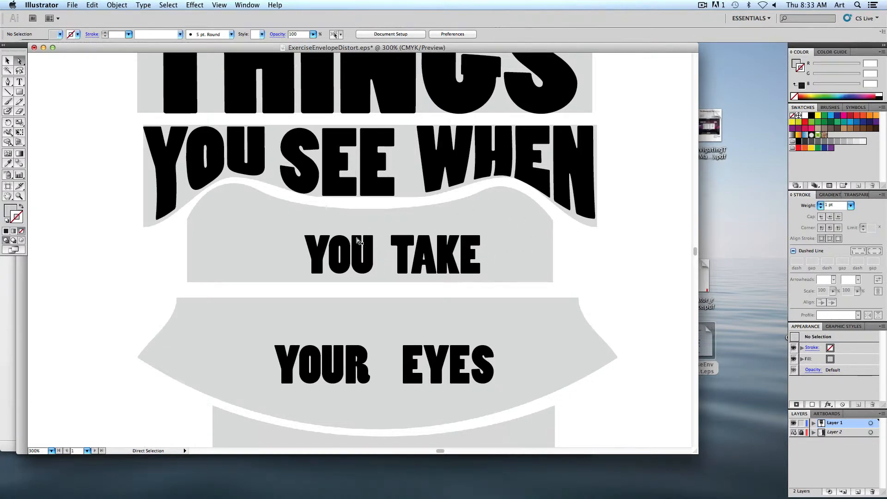
pyautogui.click(8, 61)
pyautogui.click(411, 258)
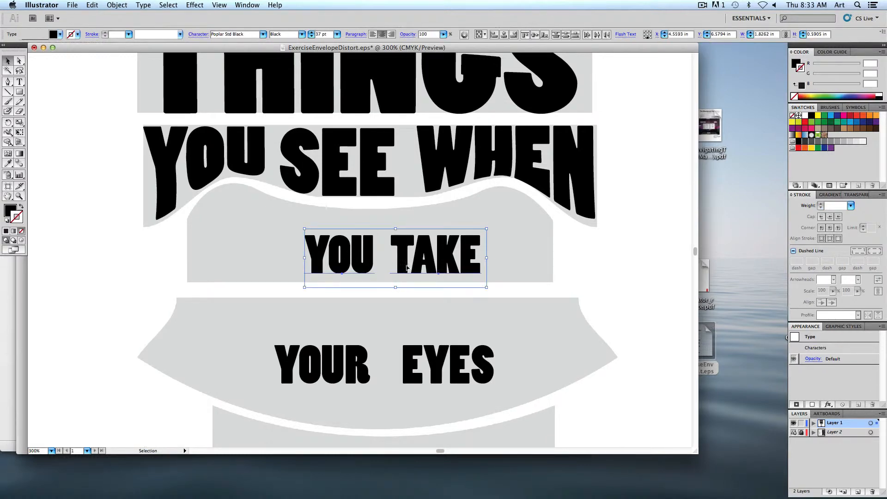
pyautogui.moveTo(410, 258); pyautogui.dragTo(406, 259)
pyautogui.press('super+shift+a')
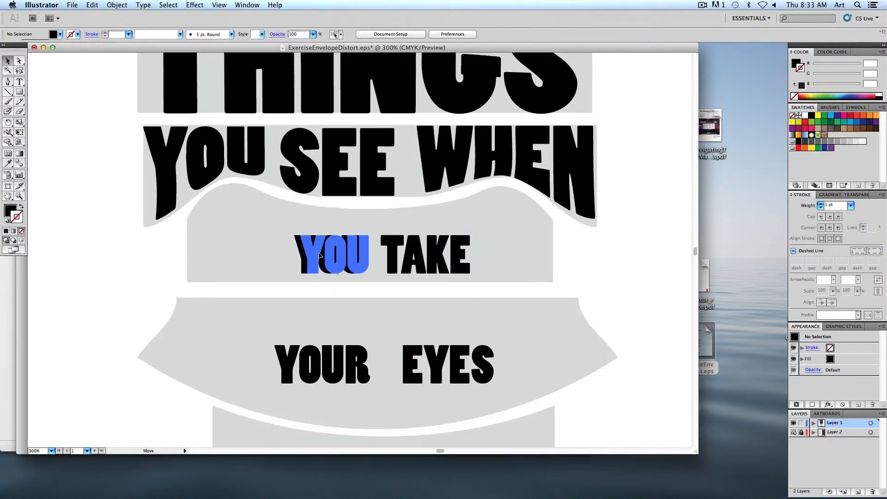
pyautogui.click(342, 257)
# Select YOU and TAKE together and enlarge them to about 3.57 in wide by 0.99 in high over their gray shape.
pyautogui.keyDown('shift'); pyautogui.click(408, 263); pyautogui.keyUp('shift')
pyautogui.keyDown('shift'); pyautogui.click(302, 260); pyautogui.keyUp('shift')
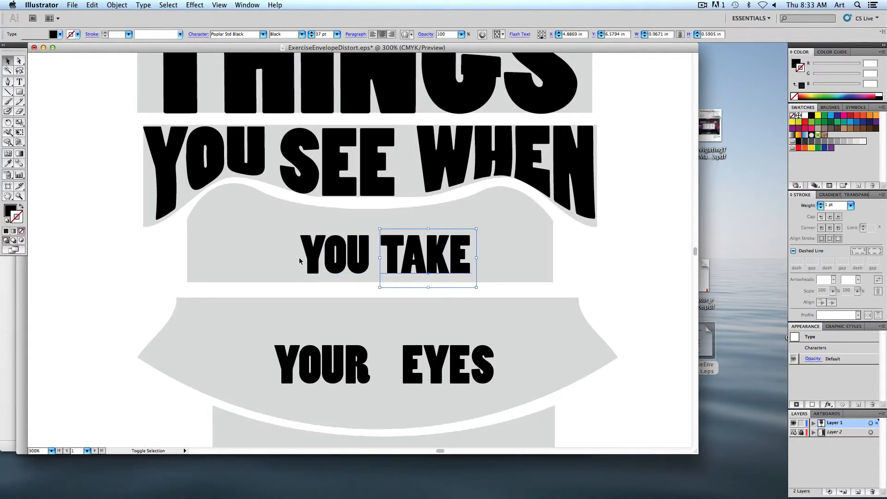
pyautogui.keyDown('shift'); pyautogui.click(310, 260); pyautogui.keyUp('shift')
pyautogui.moveTo(301, 258); pyautogui.dragTo(188, 259)
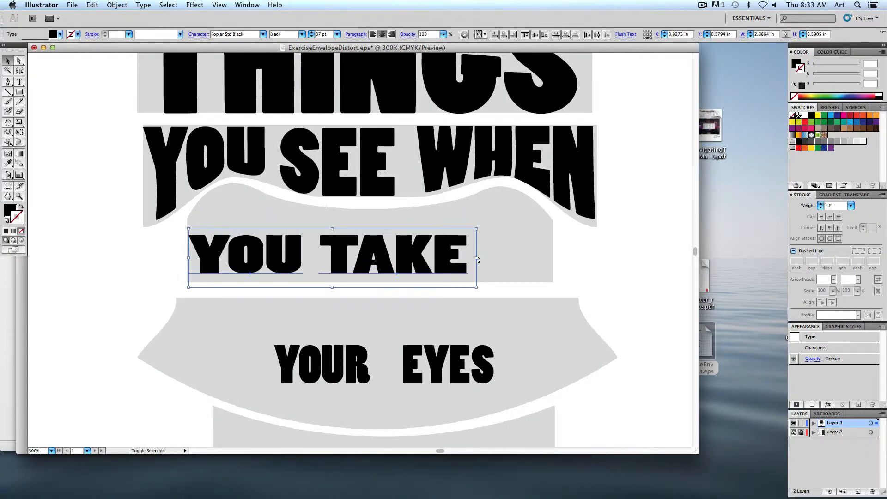
pyautogui.moveTo(481, 258); pyautogui.dragTo(560, 258)
pyautogui.moveTo(374, 222); pyautogui.dragTo(374, 209)
pyautogui.moveTo(189, 252); pyautogui.dragTo(196, 252)
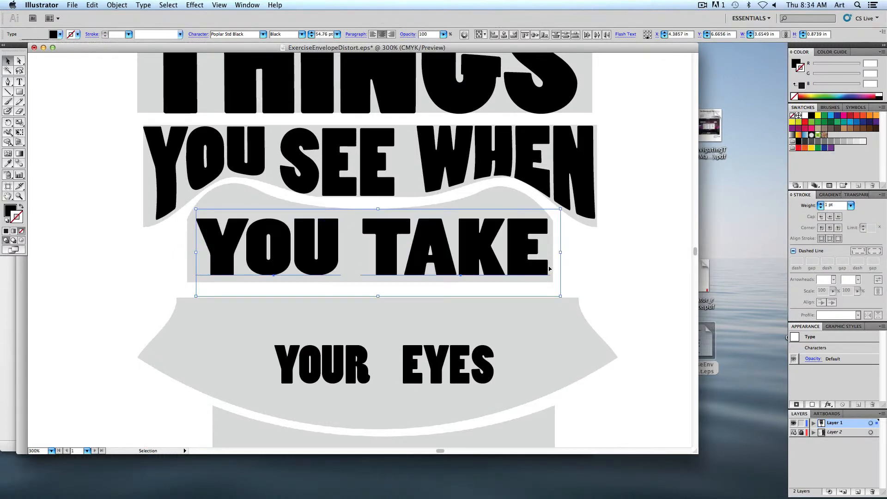
pyautogui.moveTo(560, 253); pyautogui.dragTo(552, 253)
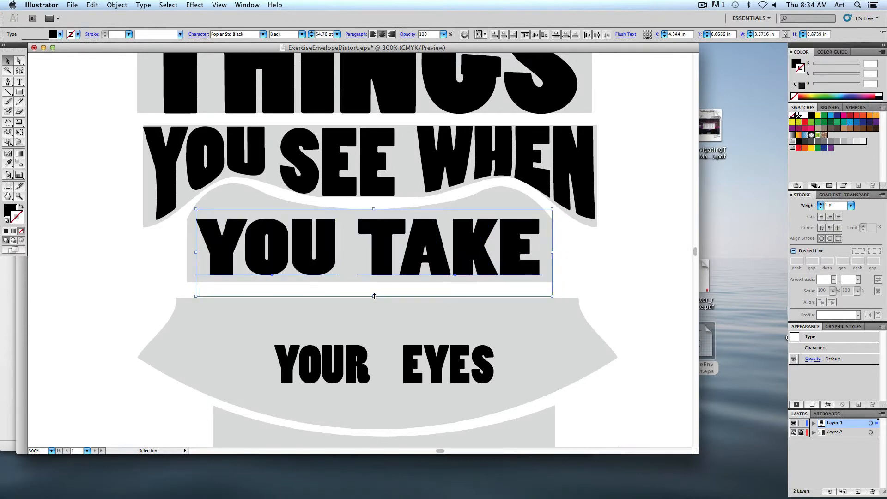
pyautogui.moveTo(374, 296); pyautogui.dragTo(374, 301)
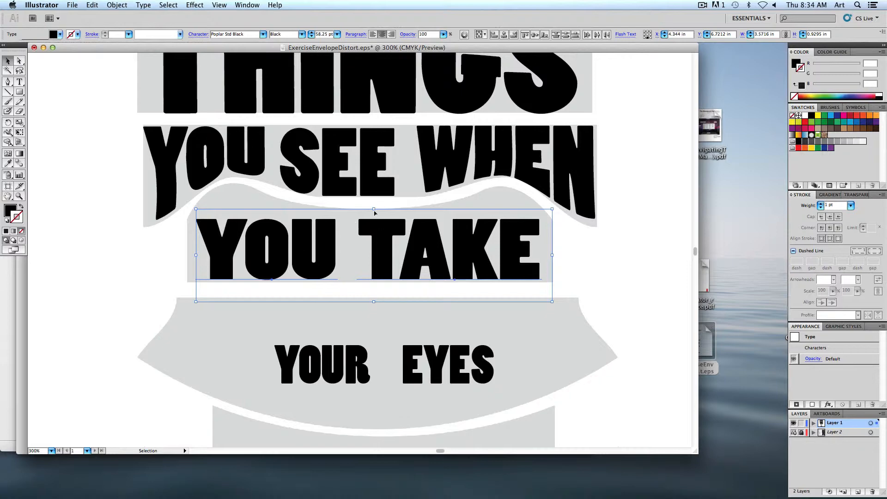
pyautogui.moveTo(374, 208); pyautogui.dragTo(374, 202)
pyautogui.click(133, 252)
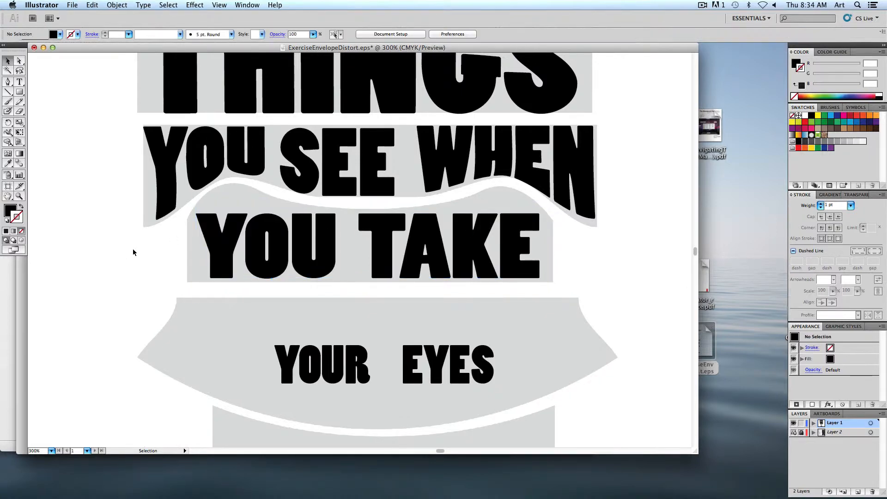
# Trace the gray shape around YOU TAKE with a closed Pen path about 3.67 by 0.98 in, with a black stroke and no fill.
pyautogui.click(8, 83)
pyautogui.click(22, 208)
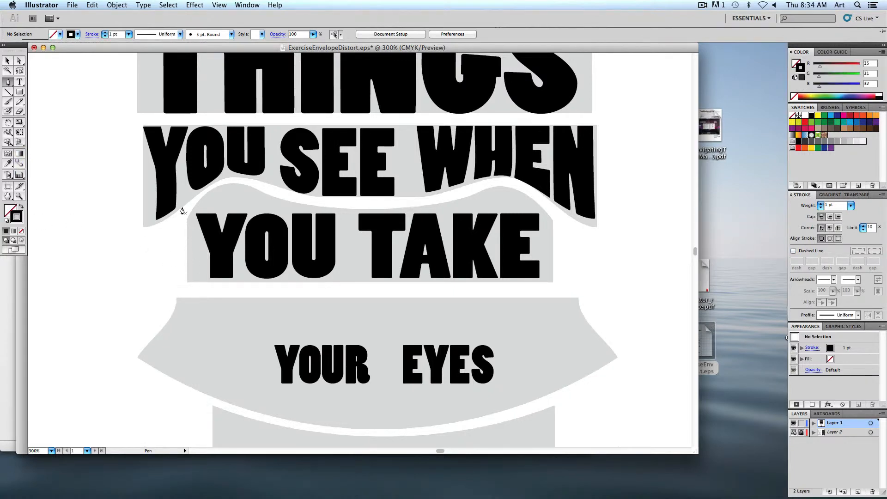
pyautogui.click(187, 281)
pyautogui.keyDown('shift'); pyautogui.click(187, 217); pyautogui.keyUp('shift')
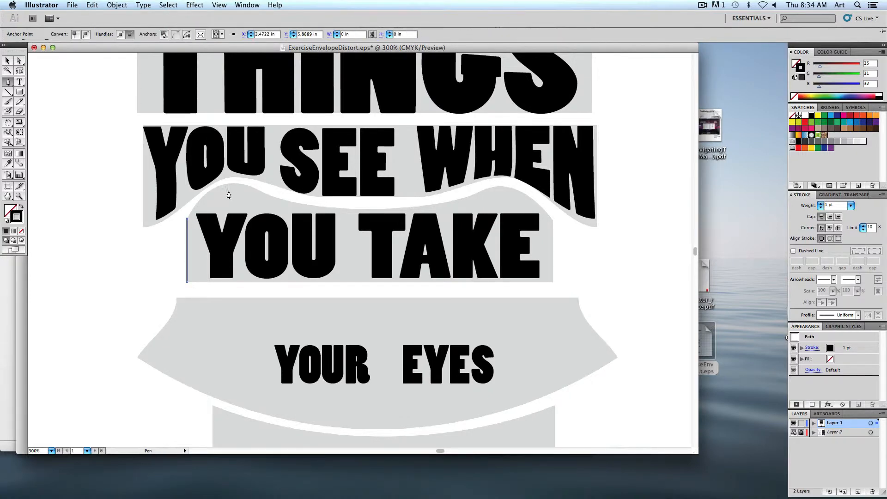
pyautogui.moveTo(231, 181); pyautogui.dragTo(272, 184)
pyautogui.moveTo(370, 208); pyautogui.dragTo(529, 183)
pyautogui.click(553, 222)
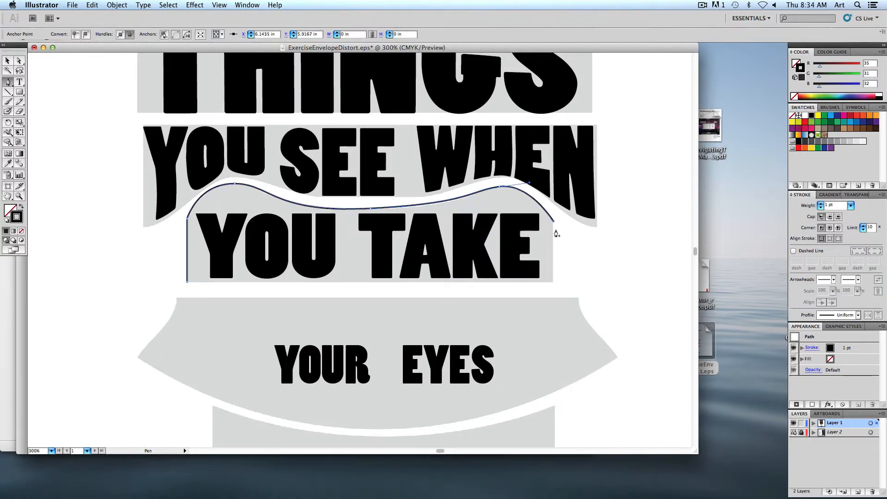
pyautogui.click(553, 282)
pyautogui.click(187, 283)
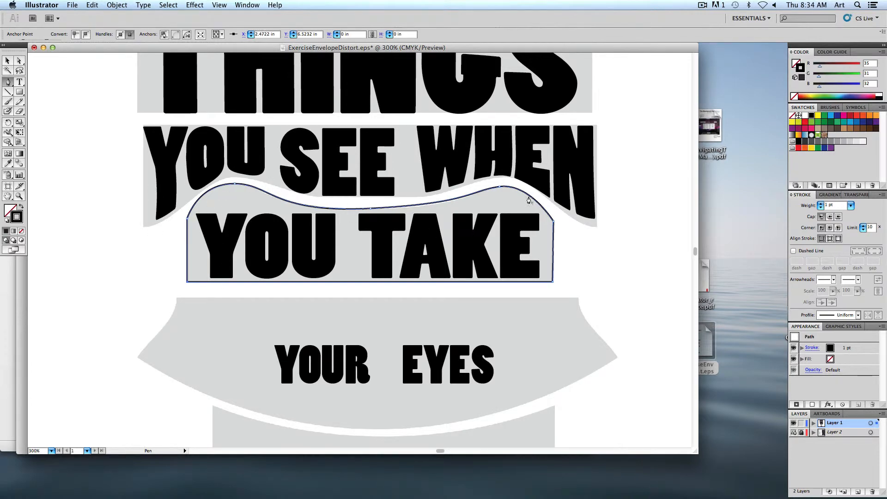
# Select the traced path with YOU TAKE, distort the words using the path as the top-object envelope, and deselect.
pyautogui.click(8, 61)
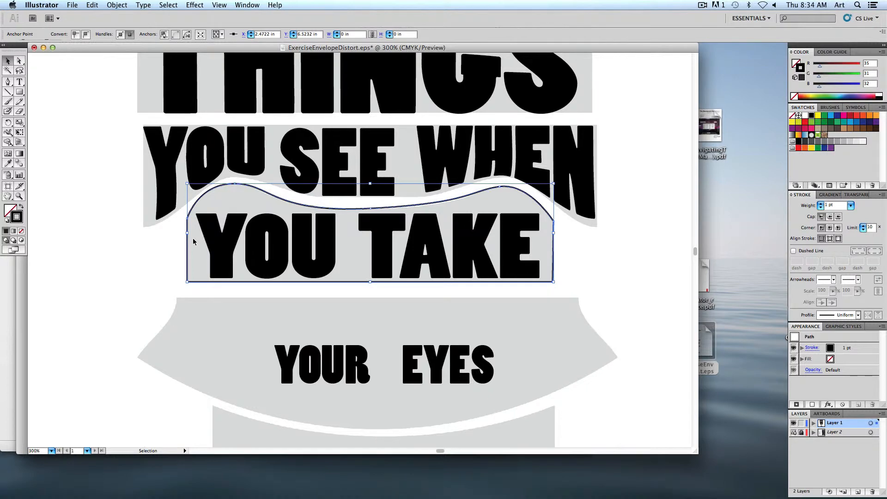
pyautogui.moveTo(164, 235); pyautogui.dragTo(577, 271)
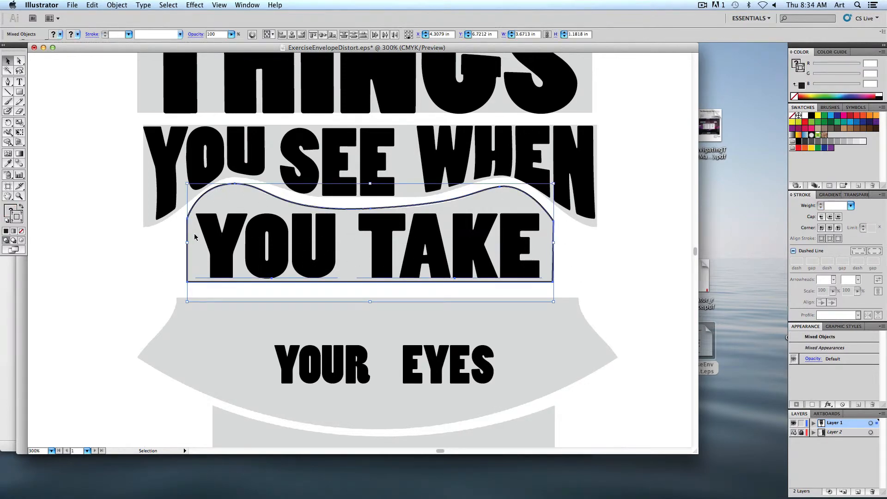
pyautogui.click(116, 6)
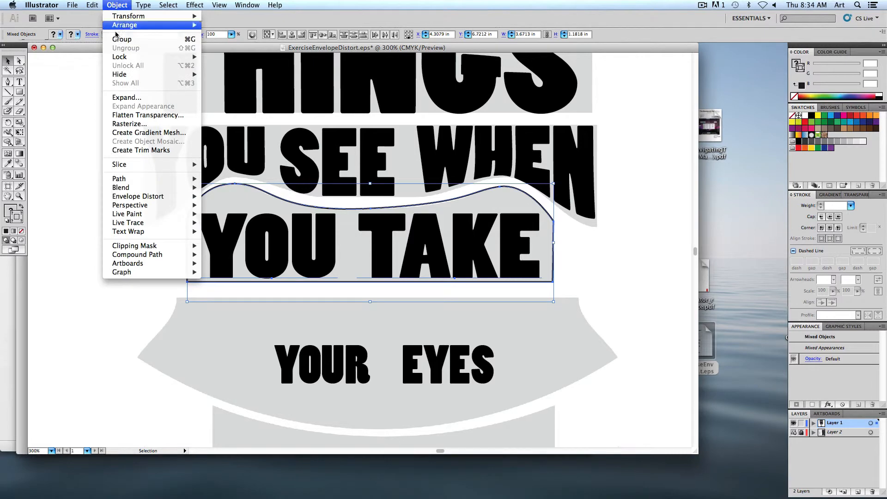
pyautogui.moveTo(144, 197)
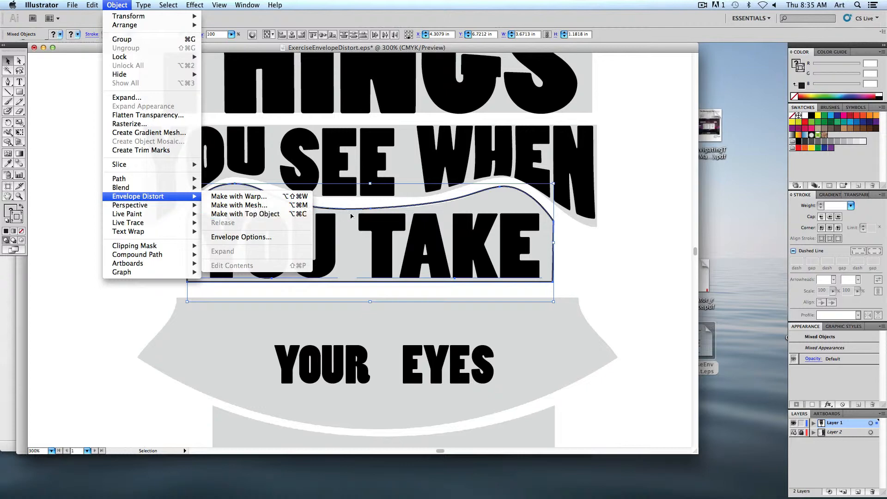
pyautogui.click(266, 219)
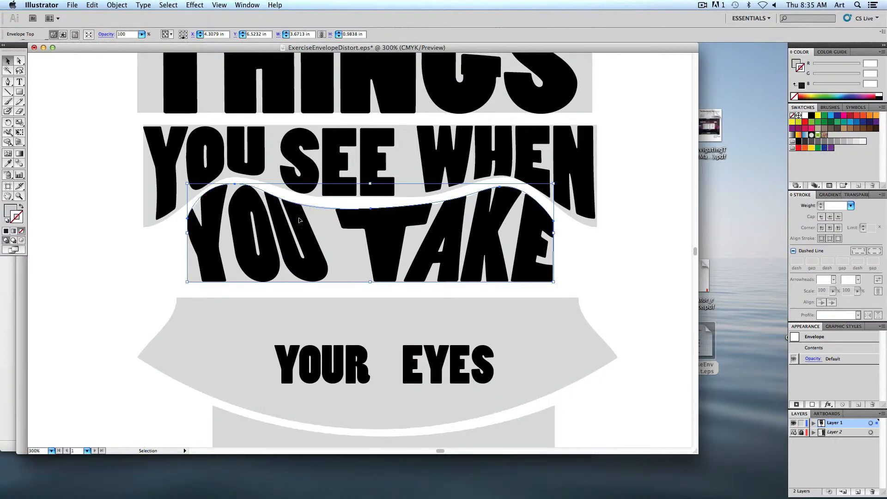
pyautogui.click(144, 351)
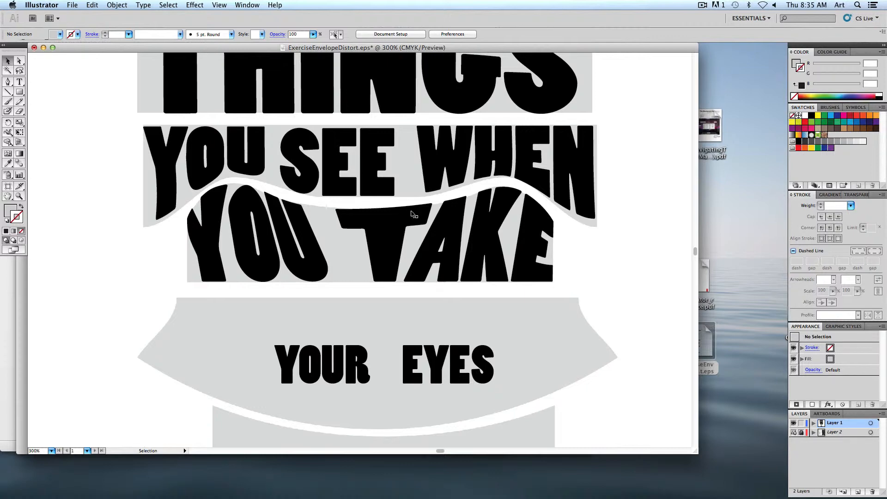
# Edit the contents of the YOU TAKE envelope, shifting the text slightly down and left and filling it with red.
pyautogui.click(356, 231)
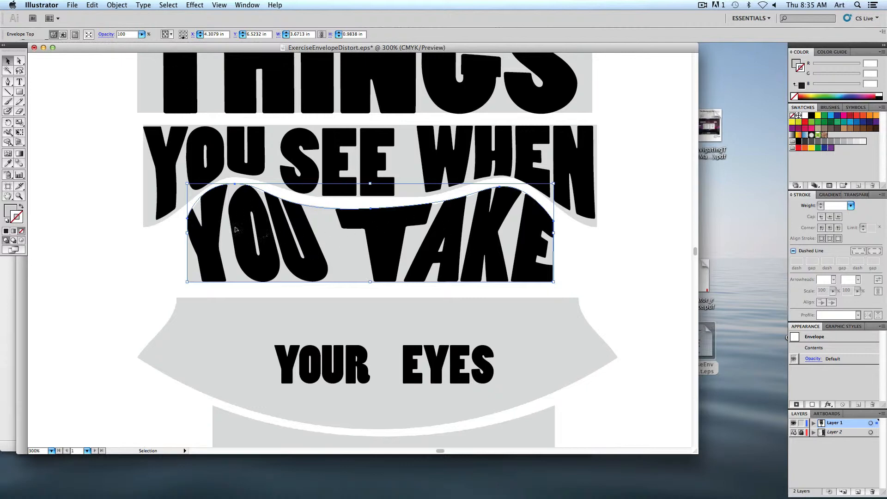
pyautogui.click(117, 5)
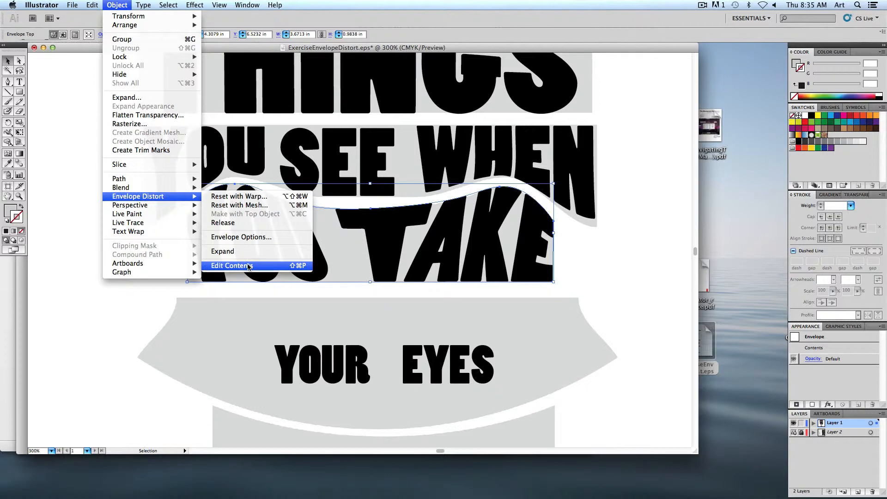
pyautogui.click(249, 266)
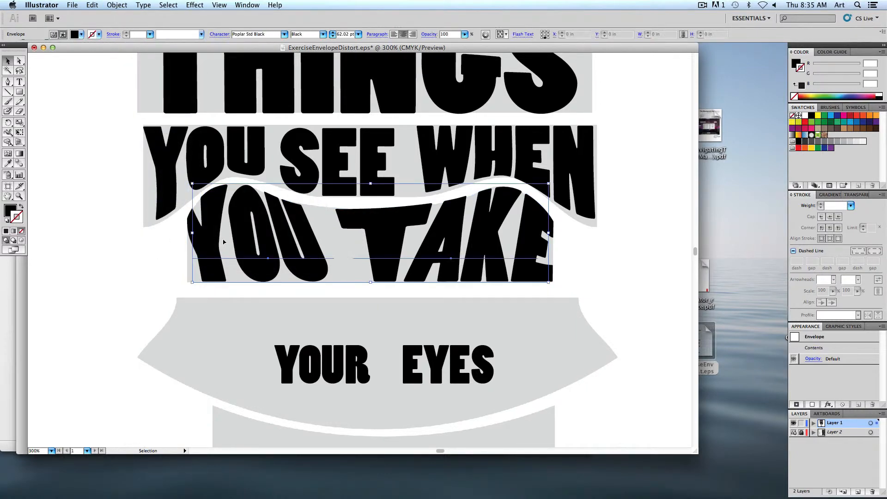
pyautogui.moveTo(237, 237)
pyautogui.mouseDown()
pyautogui.moveTo(251, 245)
pyautogui.moveTo(236, 246)
pyautogui.mouseUp()
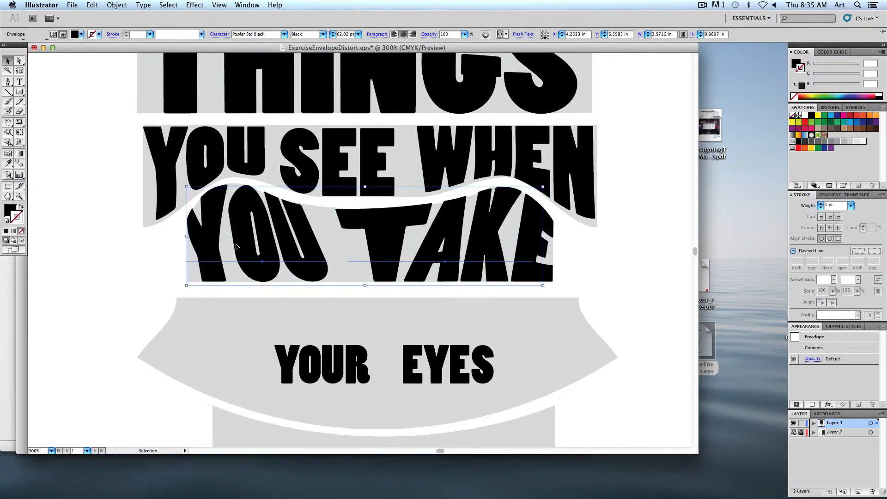
pyautogui.click(9, 211)
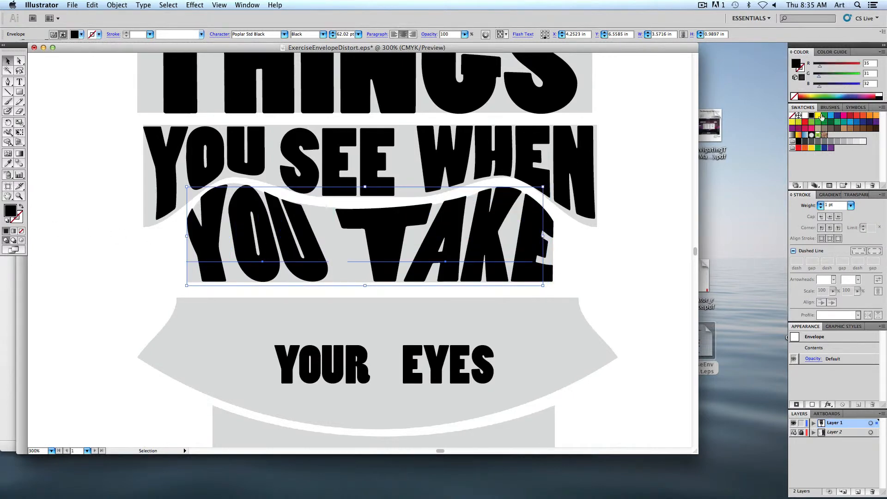
pyautogui.click(805, 122)
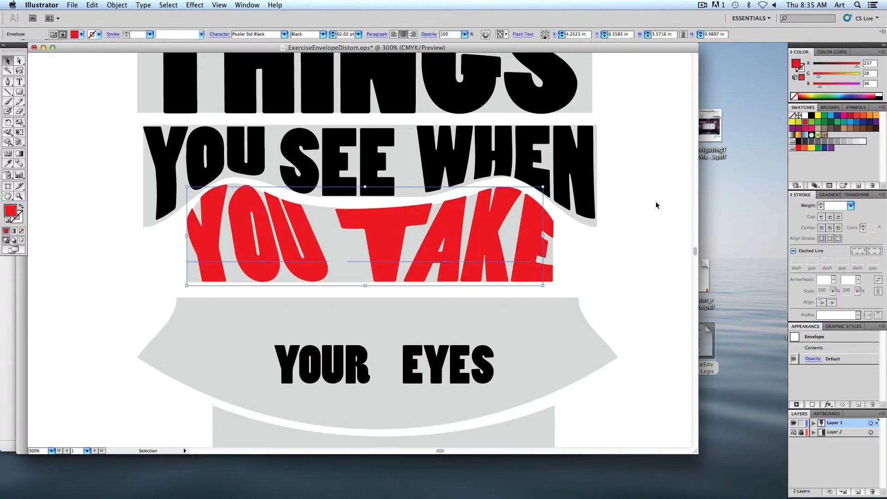
# Switch YOU TAKE back to envelope editing, nudge the anchors at its first crest and middle dip slightly down, and deselect.
pyautogui.click(121, 5)
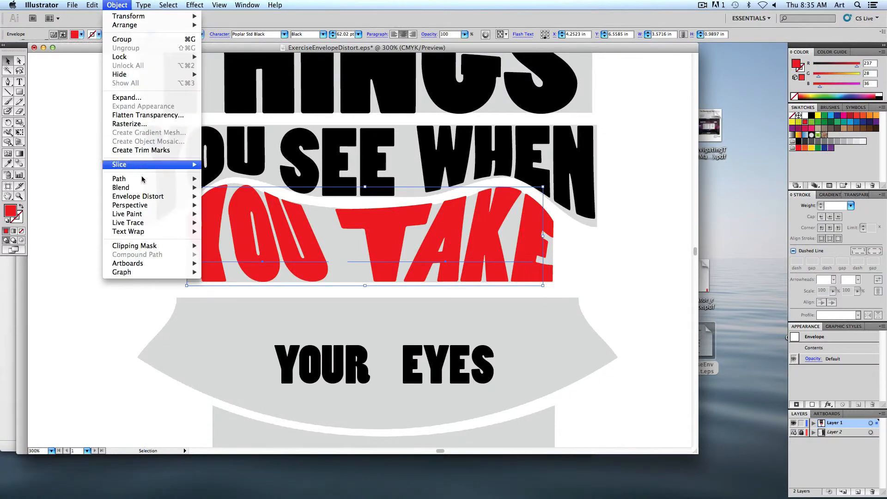
pyautogui.moveTo(148, 199)
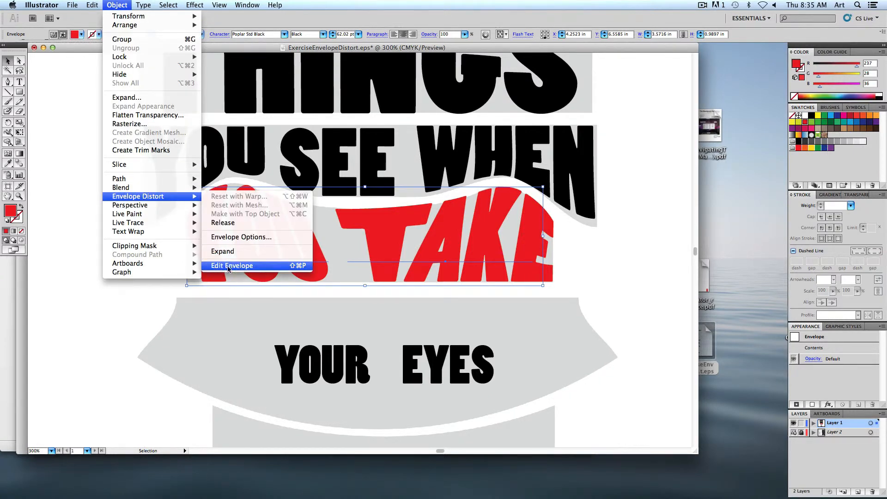
pyautogui.click(239, 266)
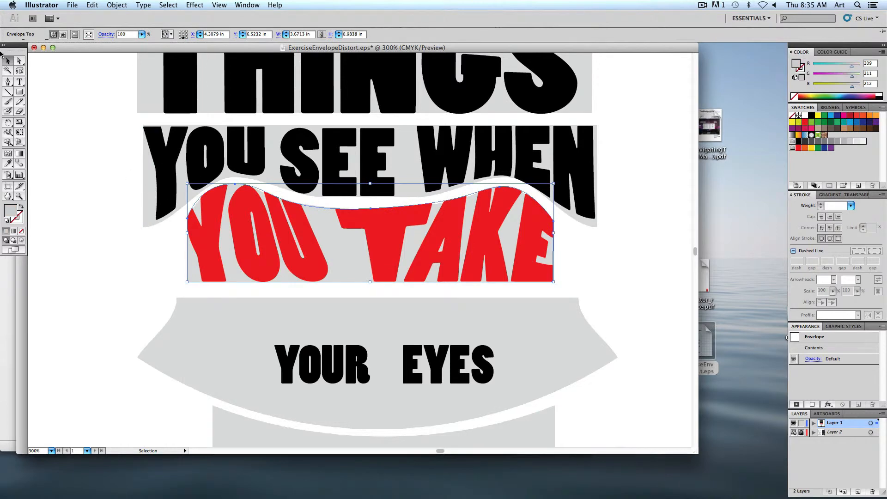
pyautogui.press('a')
pyautogui.moveTo(235, 184)
pyautogui.mouseDown()
pyautogui.moveTo(248, 188)
pyautogui.moveTo(236, 187)
pyautogui.mouseUp()
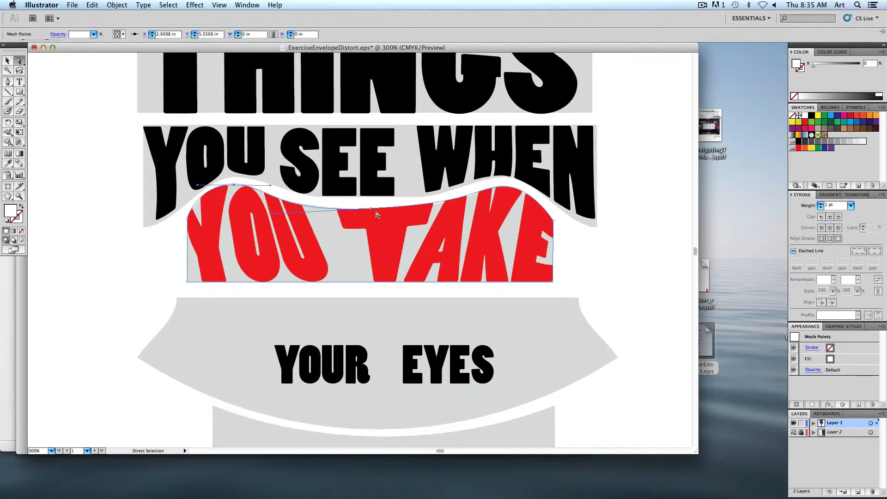
pyautogui.moveTo(371, 208); pyautogui.dragTo(371, 212)
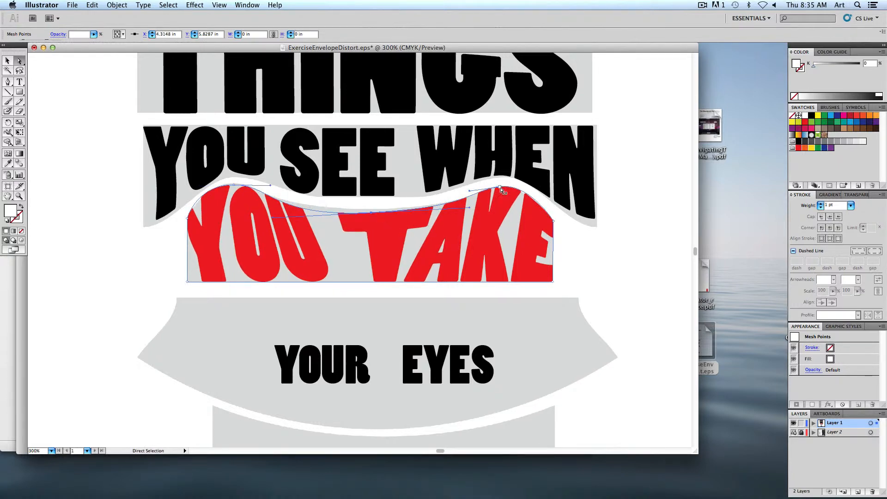
pyautogui.press('super+shift+a')
# Move the word OFF onto its gray band and stretch it to about 3.45 in wide by 0.59 in high.
pyautogui.moveTo(467, 323); pyautogui.dragTo(435, 154)
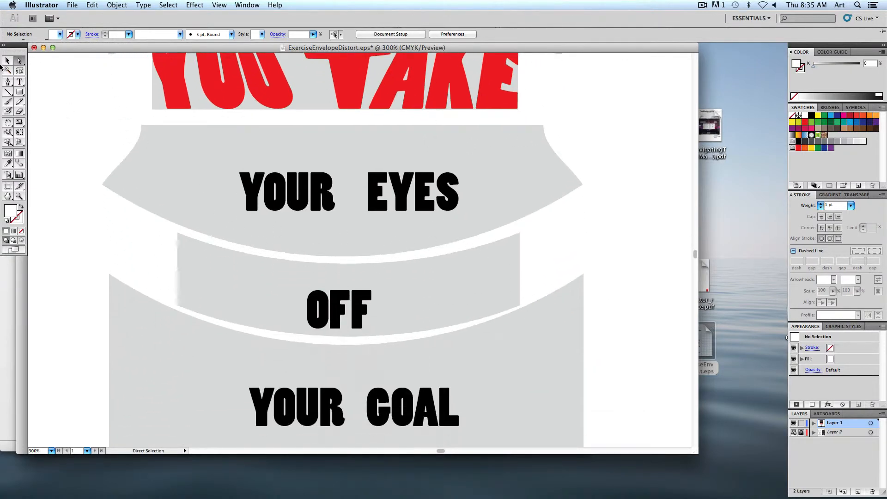
pyautogui.click(7, 60)
pyautogui.click(326, 316)
pyautogui.moveTo(336, 319); pyautogui.dragTo(522, 287)
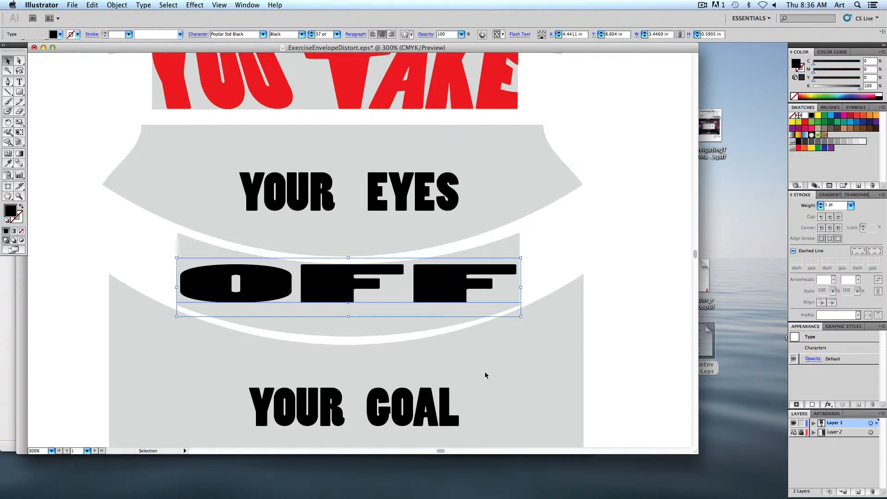
# Apply an Envelope Distort warp to OFF using the horizontal Arch style with a bend of -27%.
pyautogui.click(117, 5)
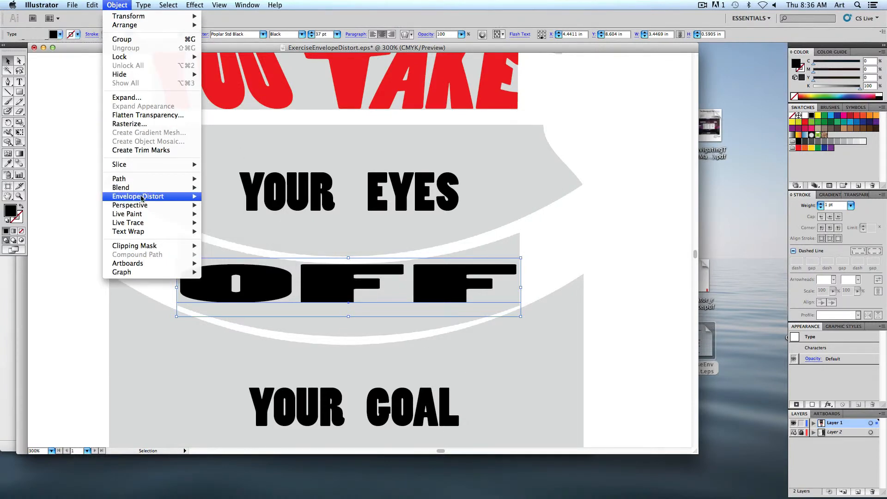
pyautogui.moveTo(141, 198)
pyautogui.click(224, 196)
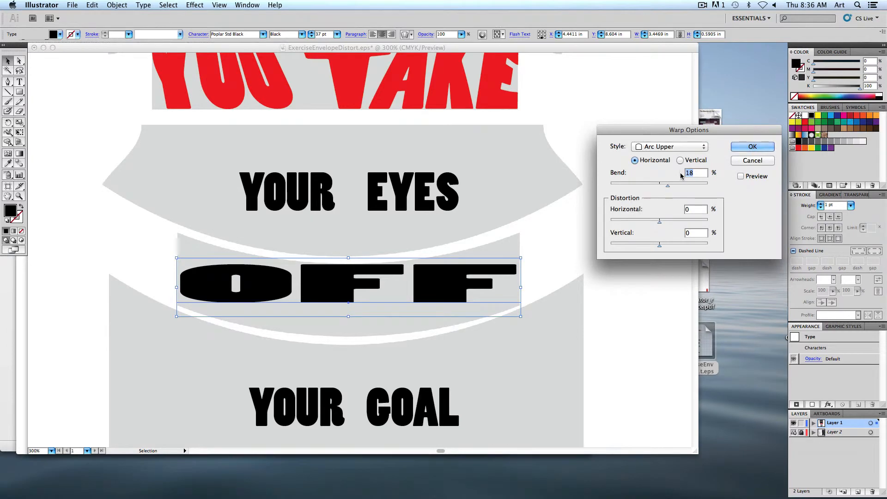
pyautogui.click(679, 146)
pyautogui.click(688, 168)
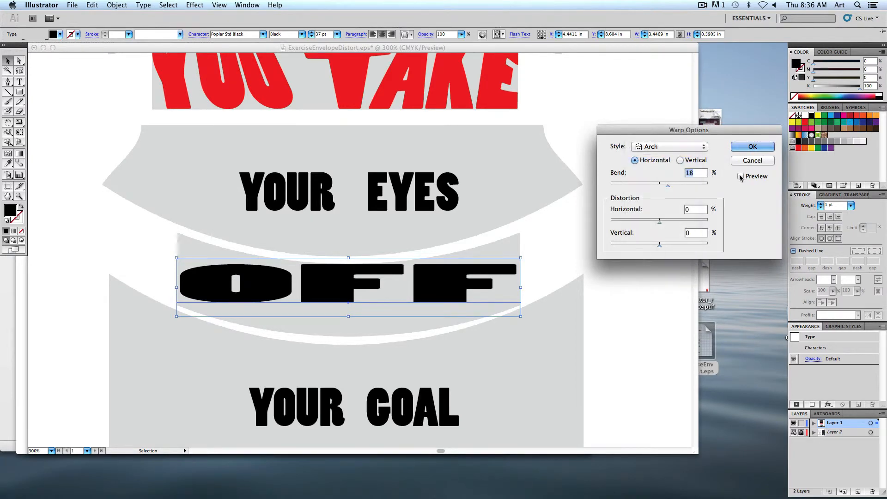
pyautogui.click(741, 177)
pyautogui.moveTo(668, 185); pyautogui.dragTo(647, 190)
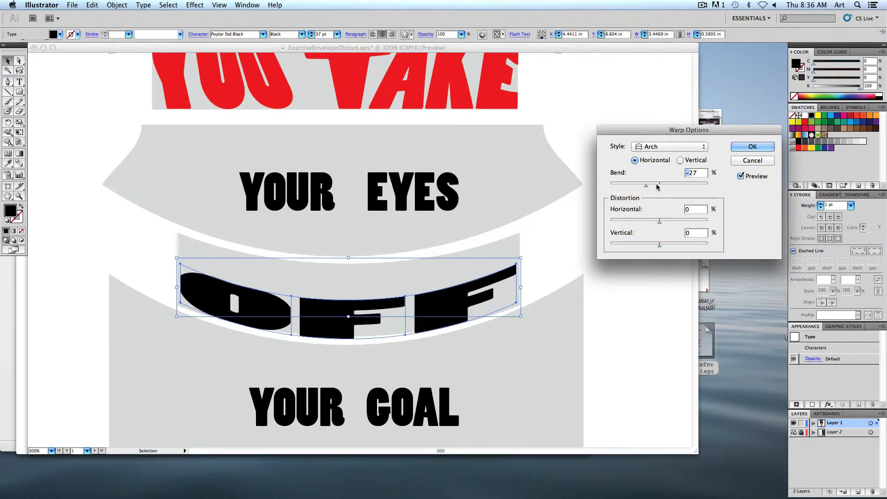
pyautogui.click(739, 148)
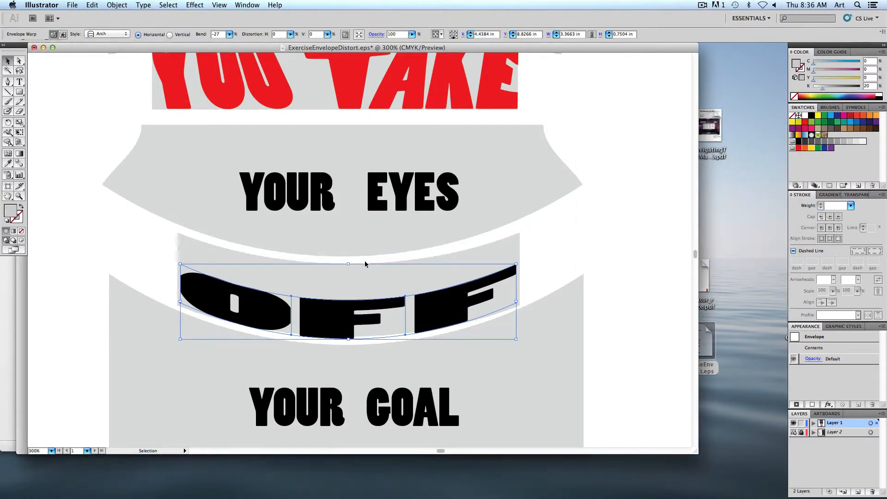
# Stretch the OFF envelope upward to about 1.38 in high and reset its warp to Arch with a bend of -19%.
pyautogui.moveTo(349, 263); pyautogui.dragTo(347, 200)
pyautogui.click(117, 5)
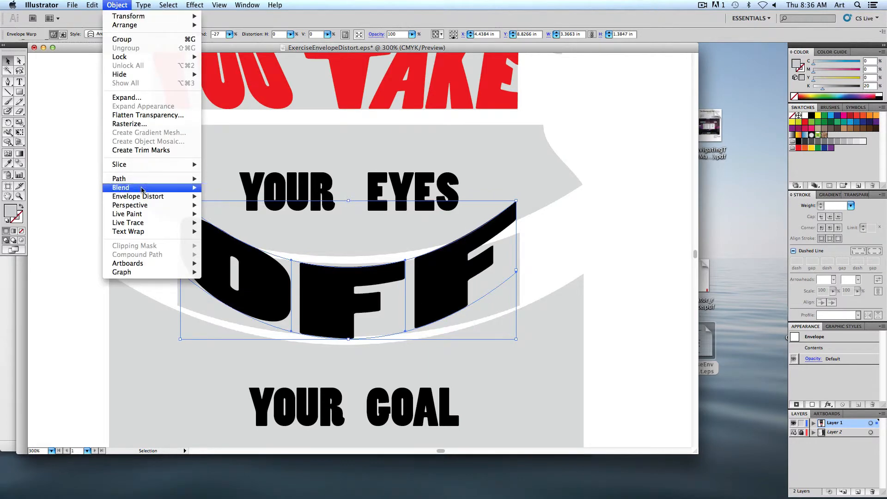
pyautogui.moveTo(150, 198)
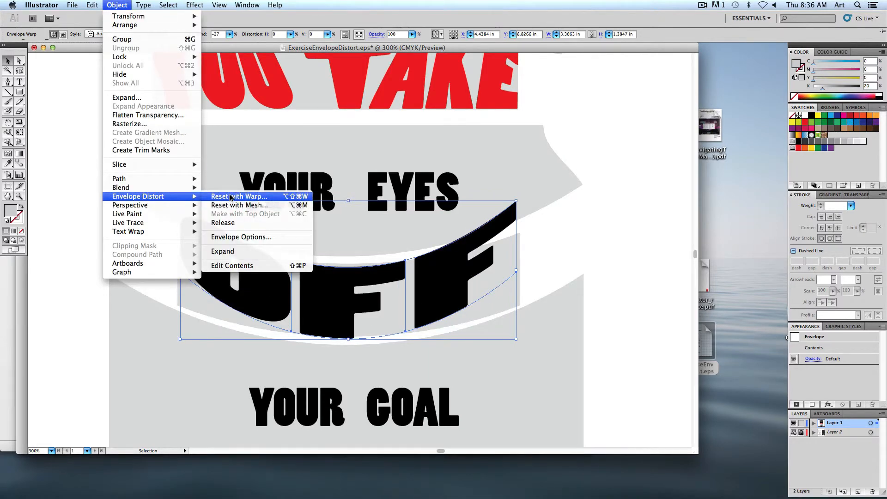
pyautogui.click(231, 198)
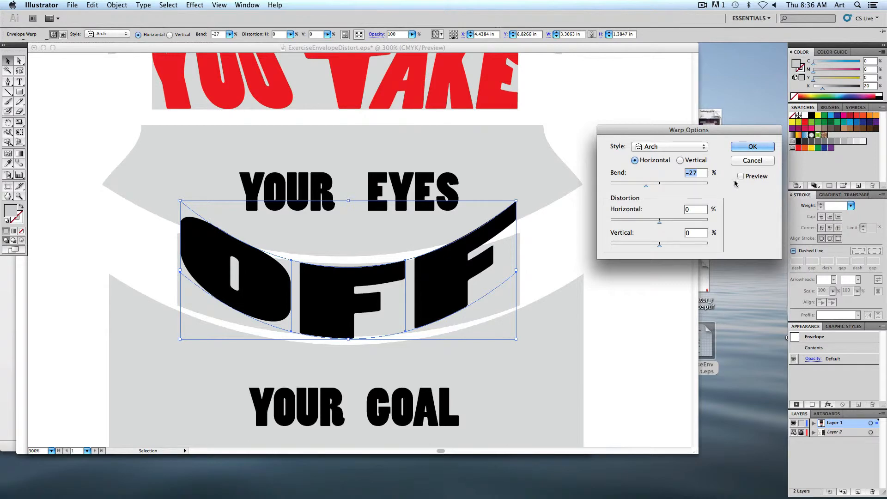
pyautogui.click(740, 176)
pyautogui.click(651, 184)
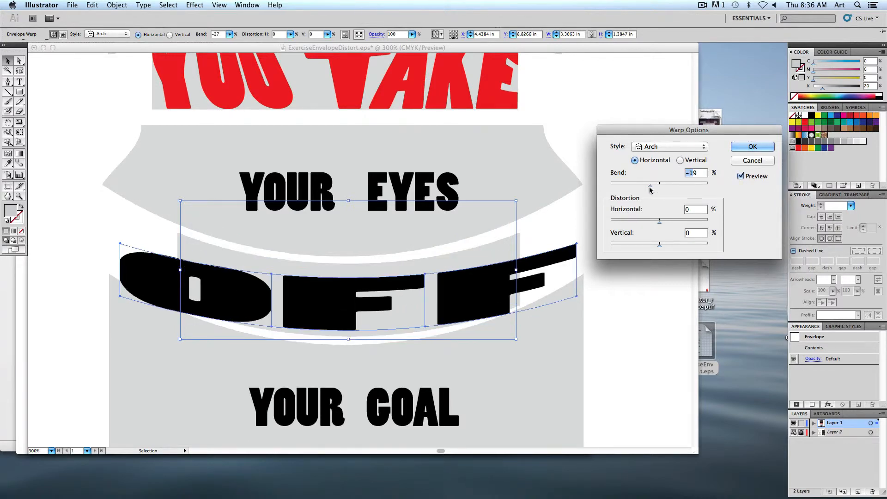
pyautogui.press('Return')
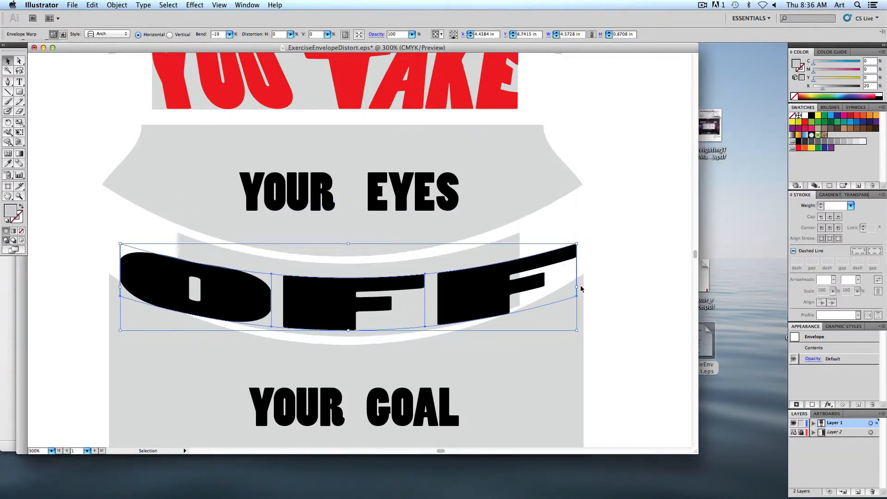
# Narrow the OFF envelope to about 3.42 in wide, increase its height to fill the gray band, and deselect it.
pyautogui.moveTo(578, 287); pyautogui.dragTo(520, 287)
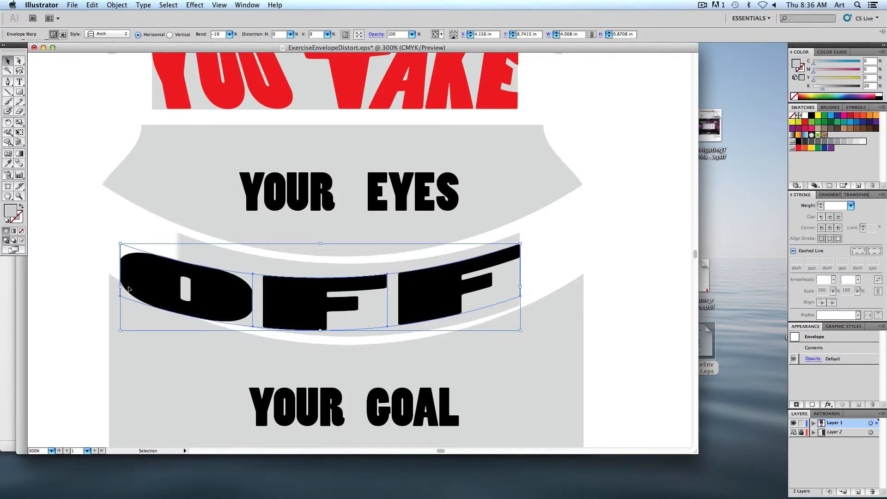
pyautogui.moveTo(119, 288); pyautogui.dragTo(178, 287)
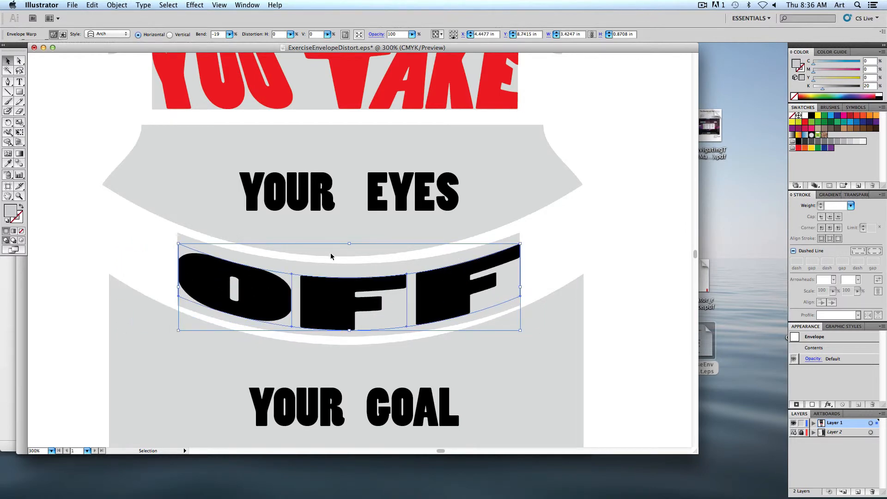
pyautogui.moveTo(350, 244); pyautogui.dragTo(350, 236)
pyautogui.click(352, 261)
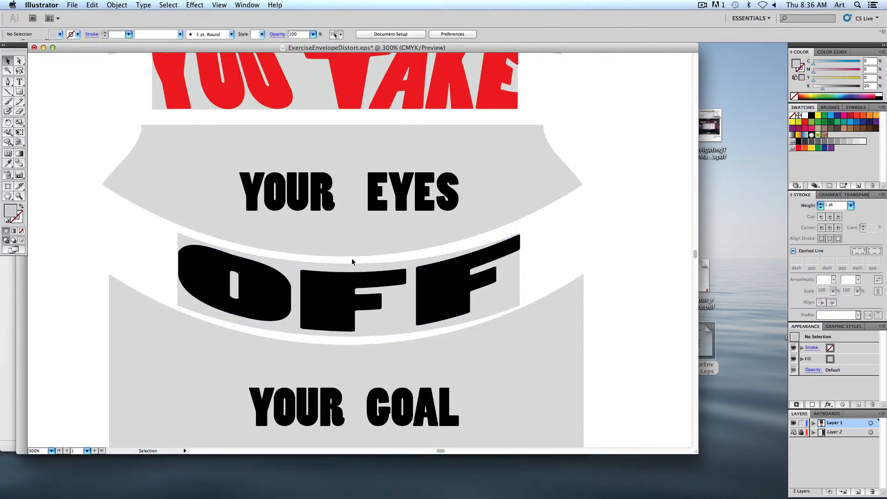
pyautogui.click(359, 251)
pyautogui.click(556, 256)
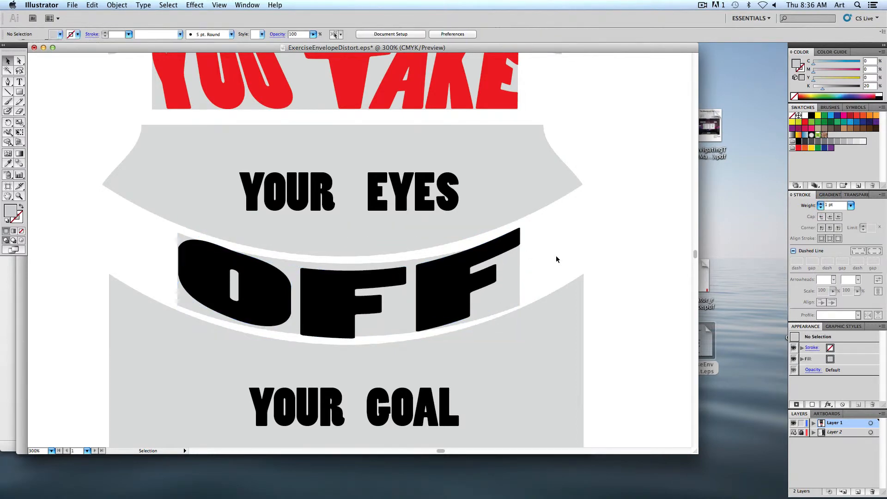
# Create a new document with the default settings.
pyautogui.press('super+minus')
pyautogui.press('super+minus')
pyautogui.press('super+minus')
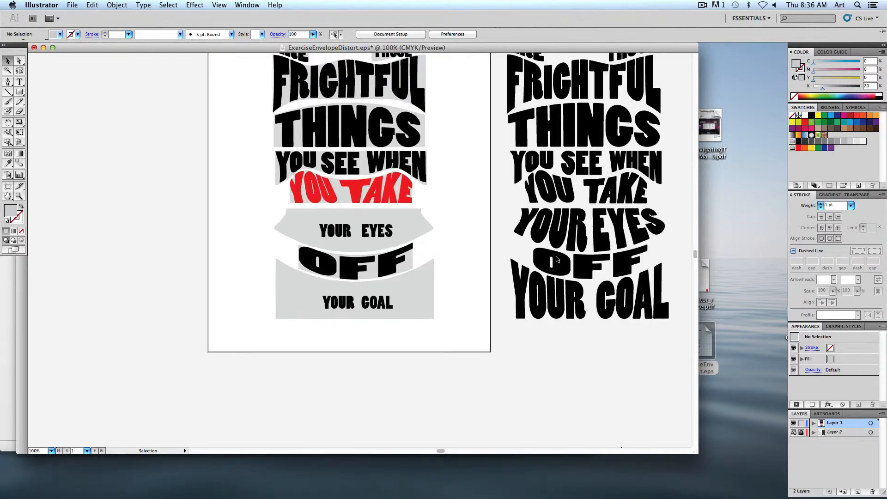
pyautogui.scroll(5, 492, 318)
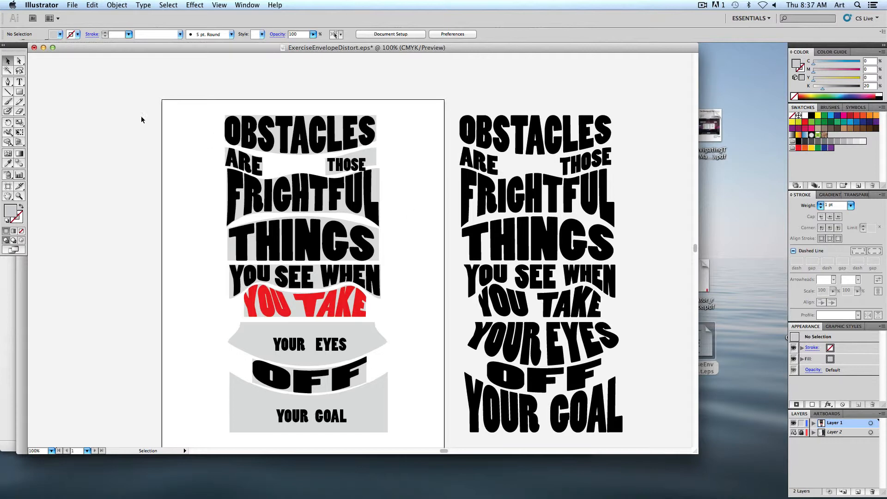
pyautogui.click(77, 4)
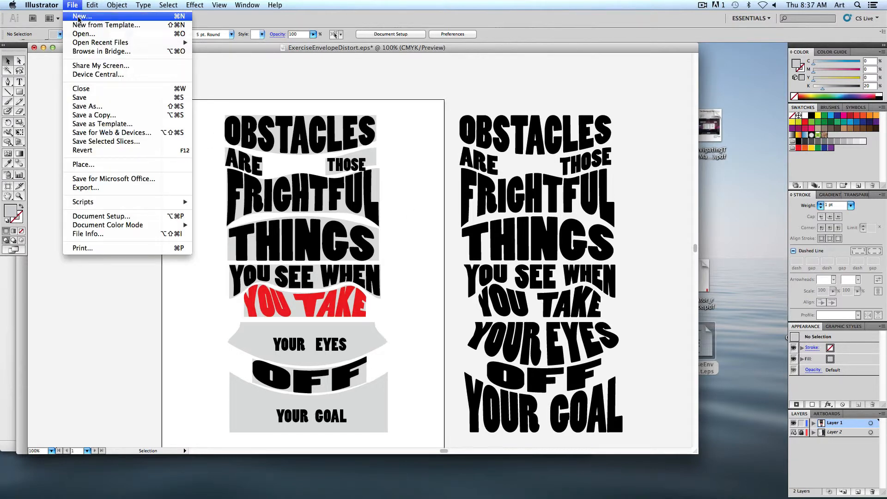
pyautogui.click(78, 17)
pyautogui.press('Return')
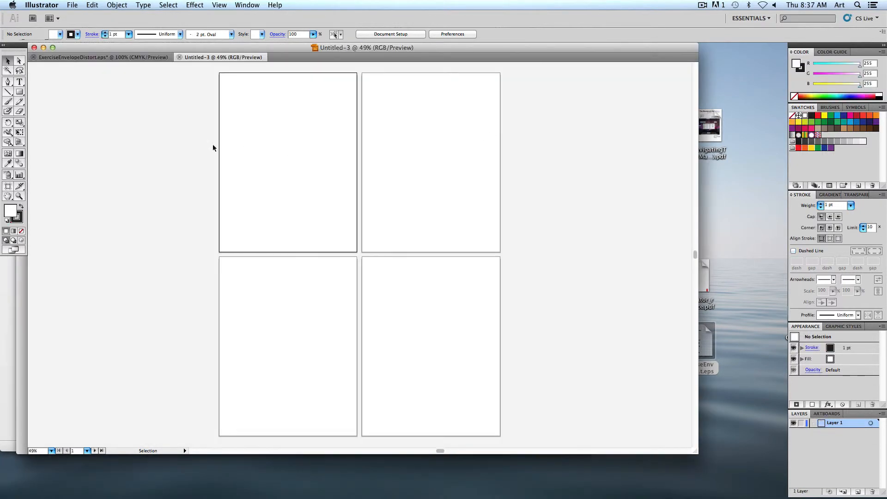
# Try an area-type frame about 3.11 by 2.92 in with random placeholder text on the first artboard, and delete it.
pyautogui.press('super+equal')
pyautogui.press('super+equal')
pyautogui.press('space')
pyautogui.moveTo(177, 218); pyautogui.dragTo(232, 305)
pyautogui.moveTo(225, 207); pyautogui.dragTo(255, 267)
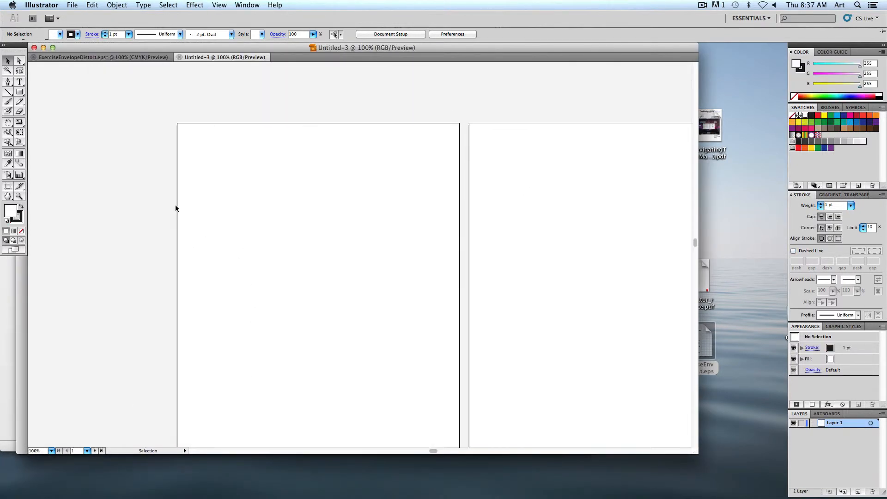
pyautogui.click(19, 83)
pyautogui.press('super+equal')
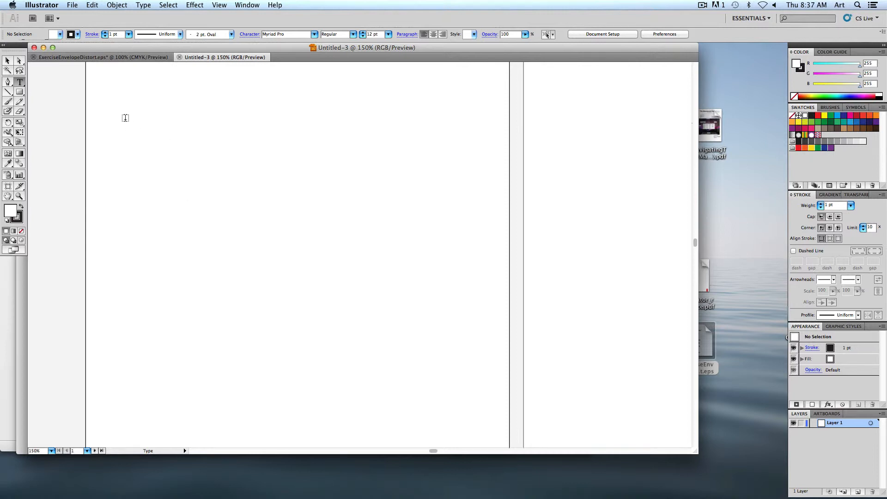
pyautogui.moveTo(125, 120); pyautogui.dragTo(282, 264)
pyautogui.write(';fdlskfja;sldfkj a;sdlkf j;alk')
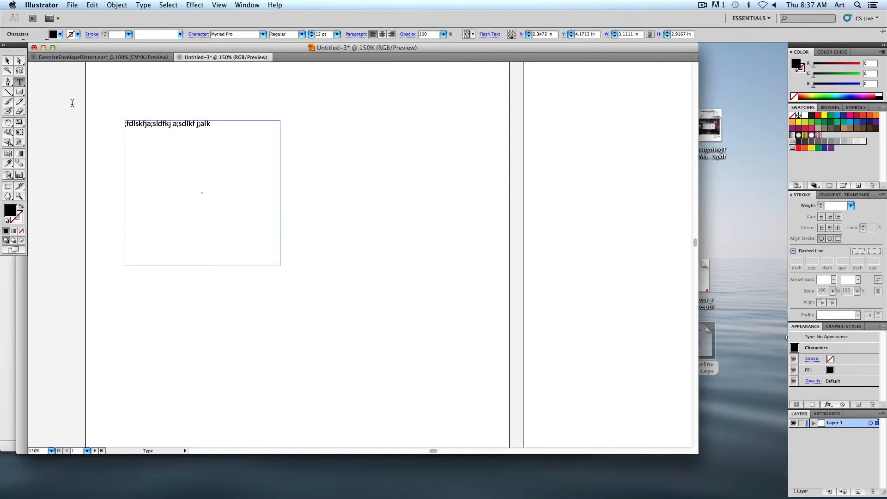
pyautogui.click(7, 61)
pyautogui.press('Delete')
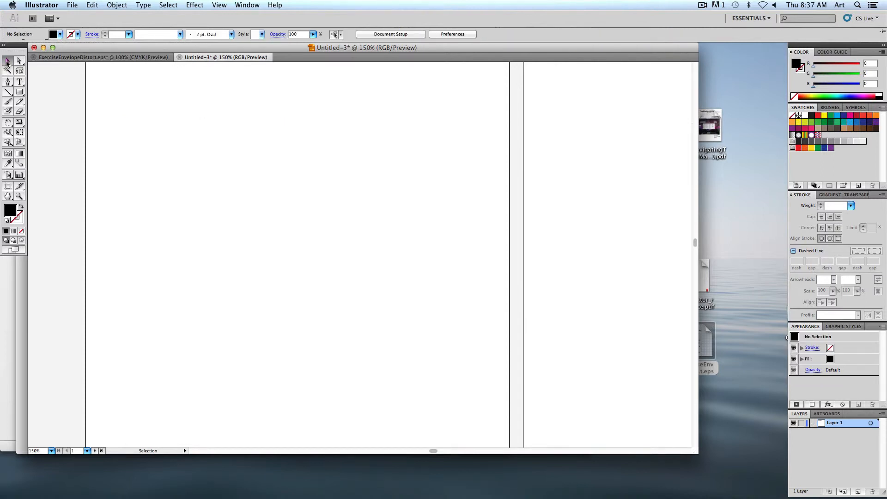
# Add point type near the first artboard's upper-left corner, replace its random placeholder characters with "Mammas", and select it as an object.
pyautogui.click(20, 83)
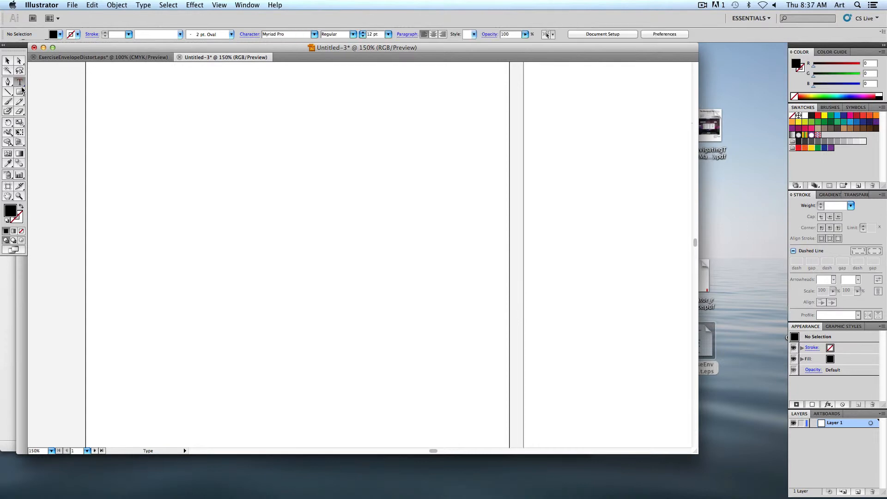
pyautogui.click(141, 133)
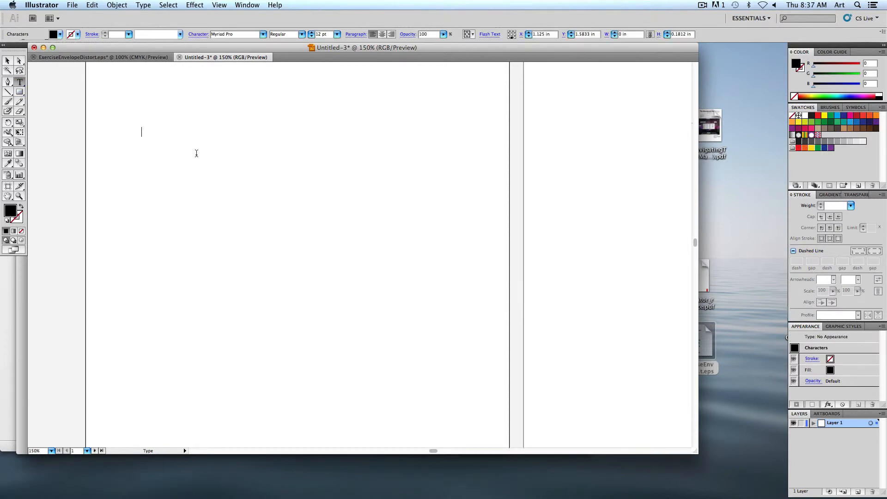
pyautogui.write('fg;asldkfj a;sldk j')
pyautogui.press('super+a')
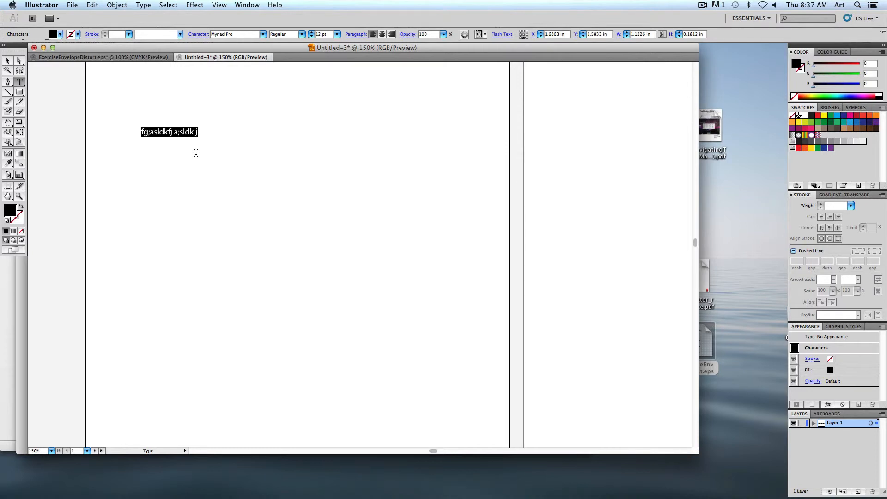
pyautogui.write('Mamma')
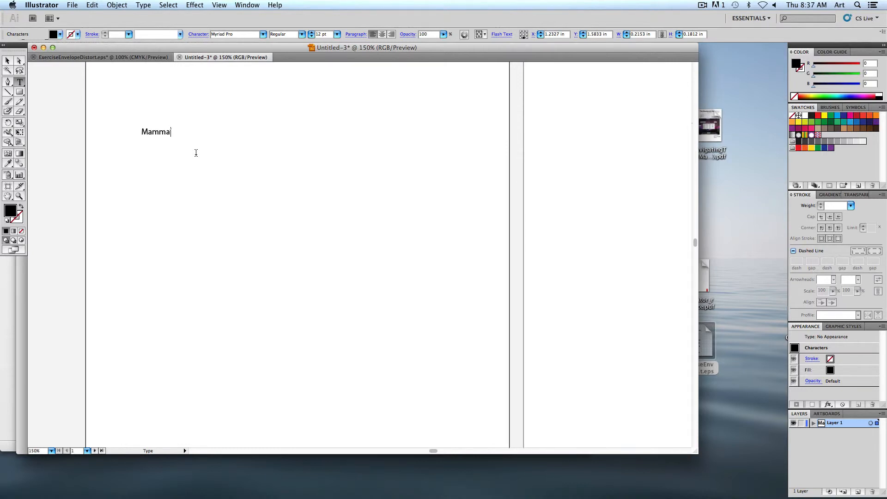
pyautogui.write("'s")
pyautogui.press('BackSpace')
pyautogui.press('BackSpace')
pyautogui.write('s')
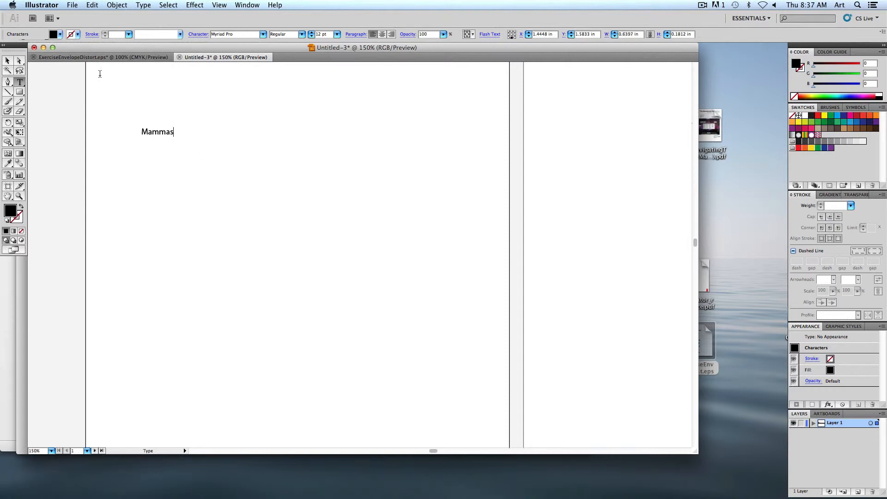
pyautogui.click(8, 61)
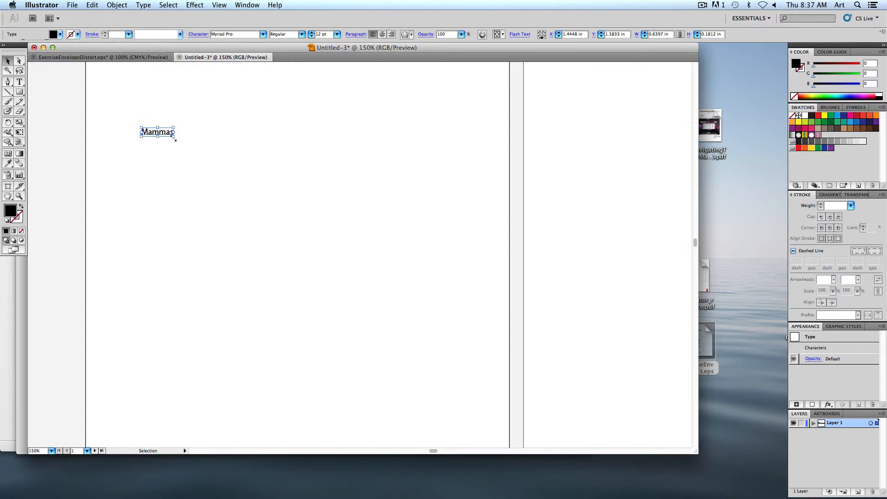
# Enlarge "Mammas" to about 61.68 pt, and duplicate it just below with the copy's text changed to "Dont".
pyautogui.moveTo(174, 137); pyautogui.dragTo(307, 193)
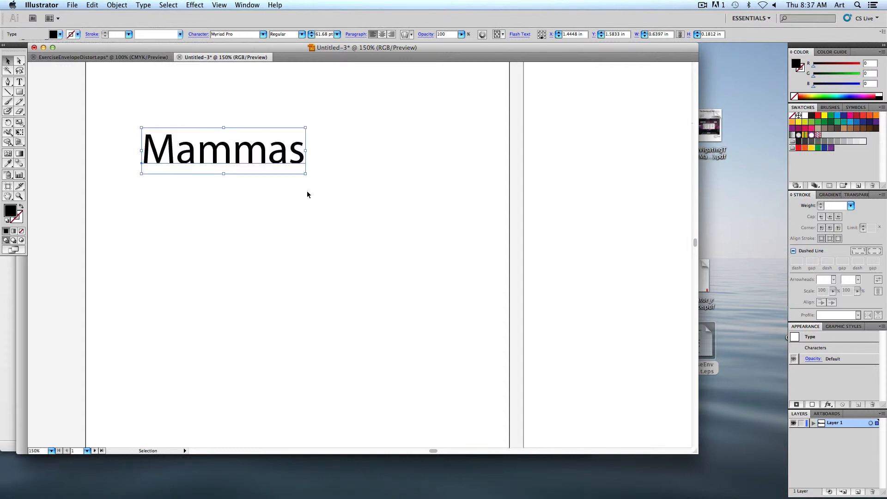
pyautogui.moveTo(242, 155); pyautogui.dragTo(249, 216)
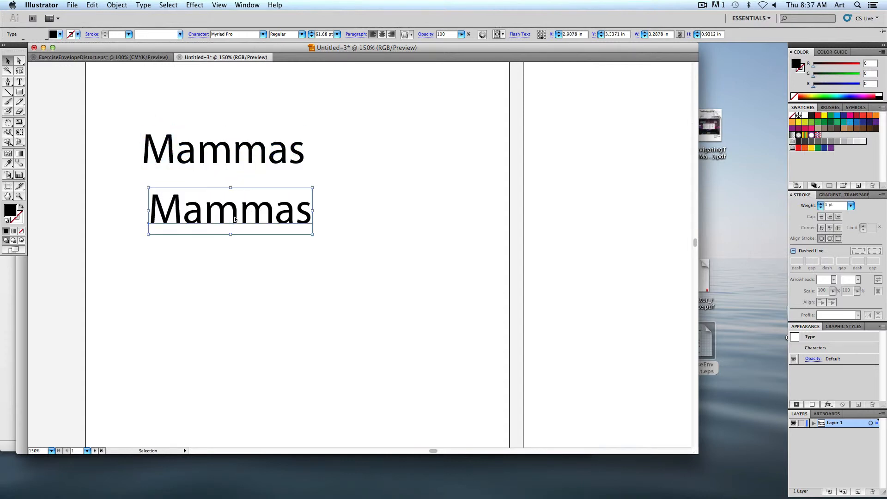
pyautogui.doubleClick(238, 219)
pyautogui.write('Dont')
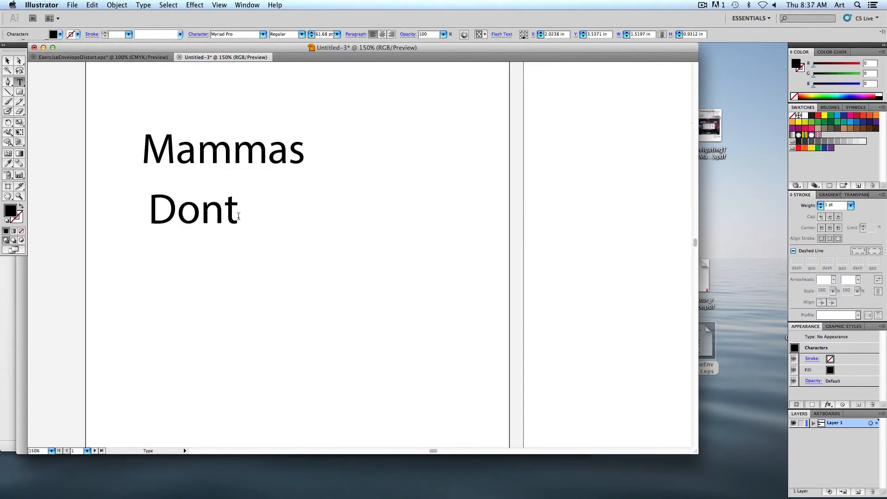
# Duplicate "Dont" below and to its right, and change the copy's text to "Let".
pyautogui.click(7, 61)
pyautogui.moveTo(213, 211); pyautogui.dragTo(301, 275)
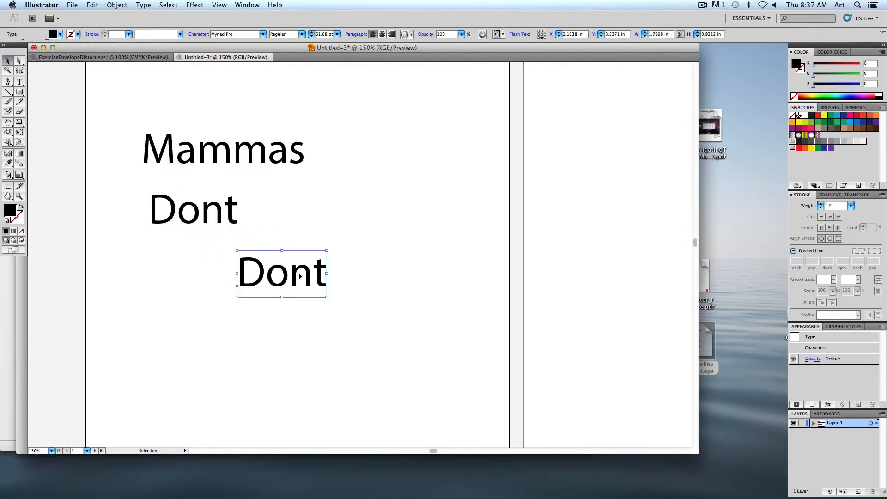
pyautogui.doubleClick(301, 275)
pyautogui.write('Let')
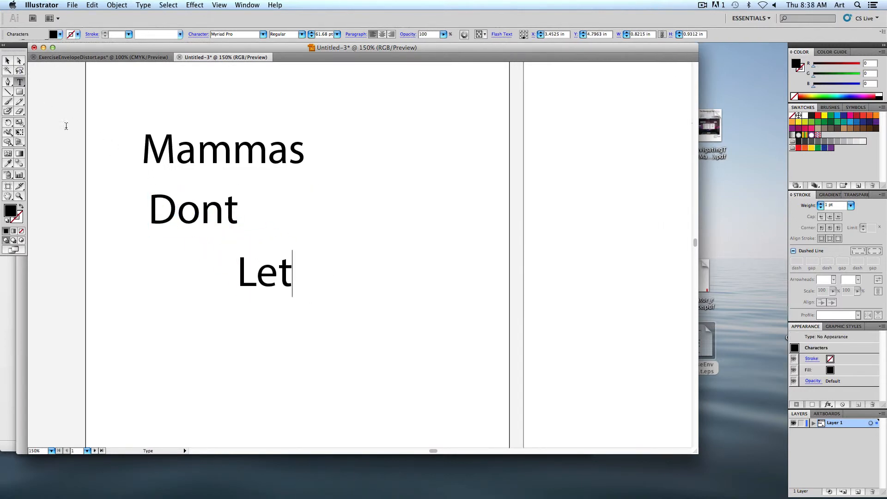
pyautogui.click(7, 60)
# Move "Let" up beside the end of "Dont" and set its font to Onyx.
pyautogui.click(194, 210)
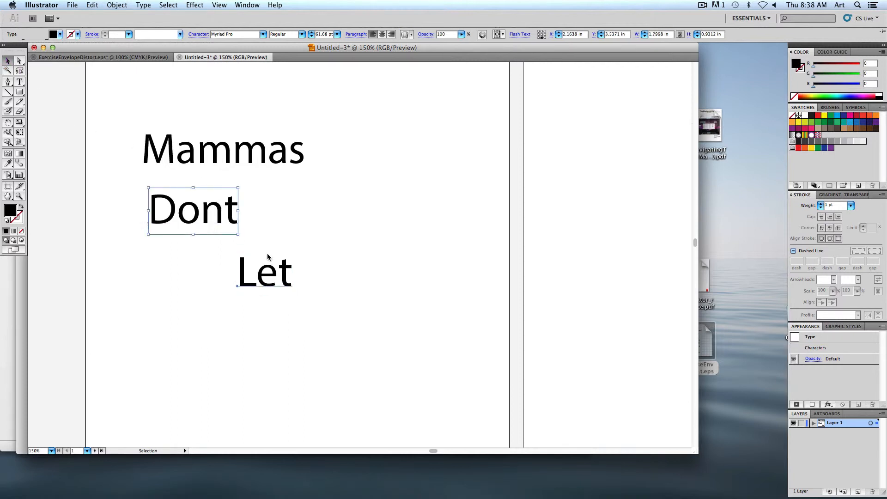
pyautogui.click(267, 269)
pyautogui.moveTo(267, 269); pyautogui.dragTo(273, 222)
pyautogui.click(194, 210)
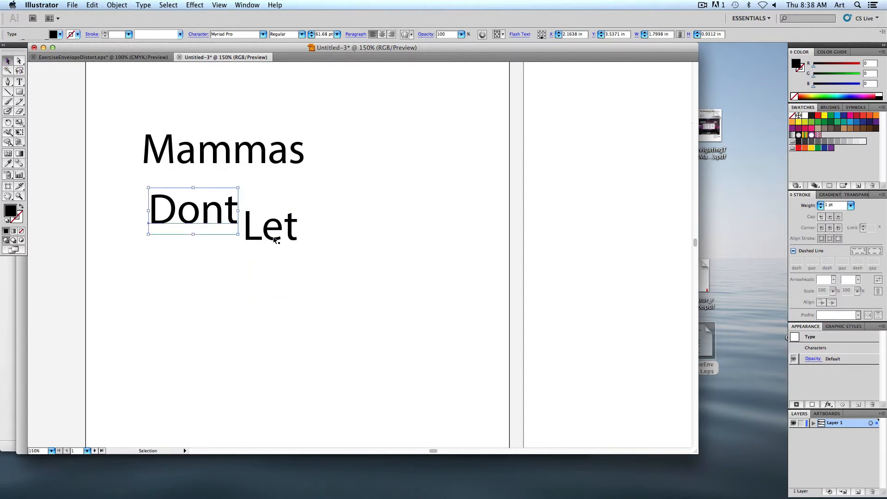
pyautogui.click(270, 226)
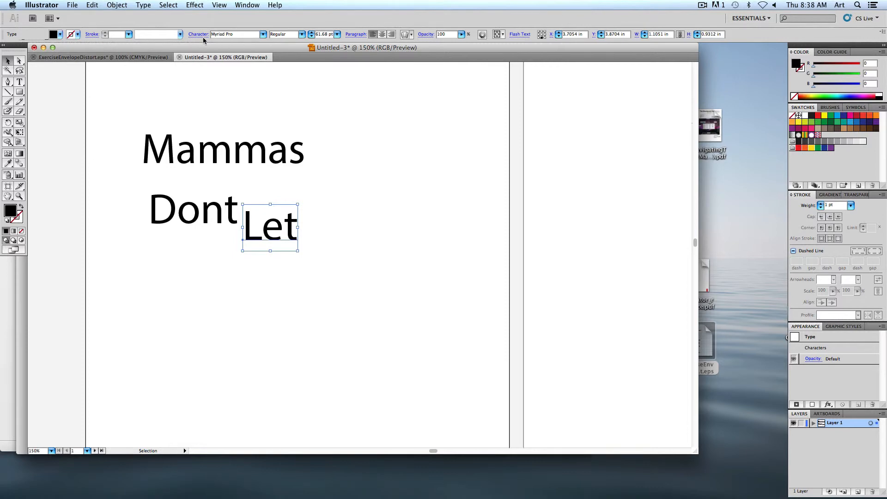
pyautogui.click(262, 35)
pyautogui.click(257, 116)
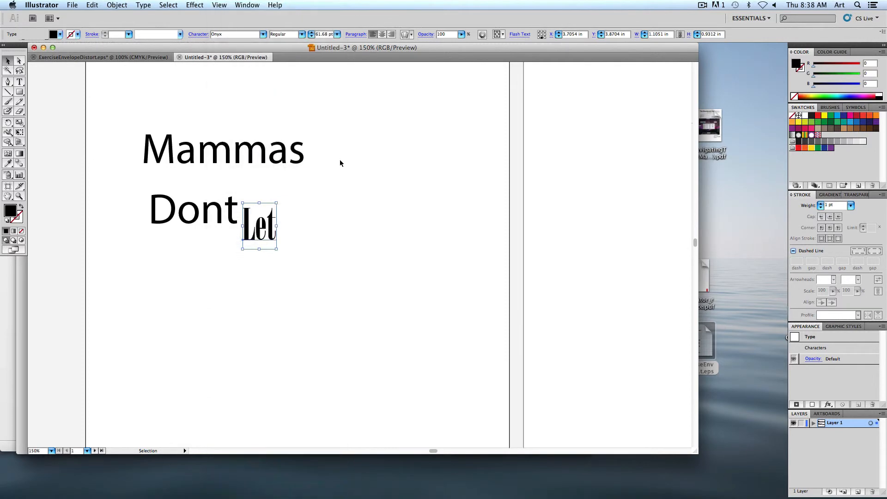
# Add point type reading "You" below "Dont", scale it to about 122.25 pt, and move it up beneath "Let".
pyautogui.click(208, 210)
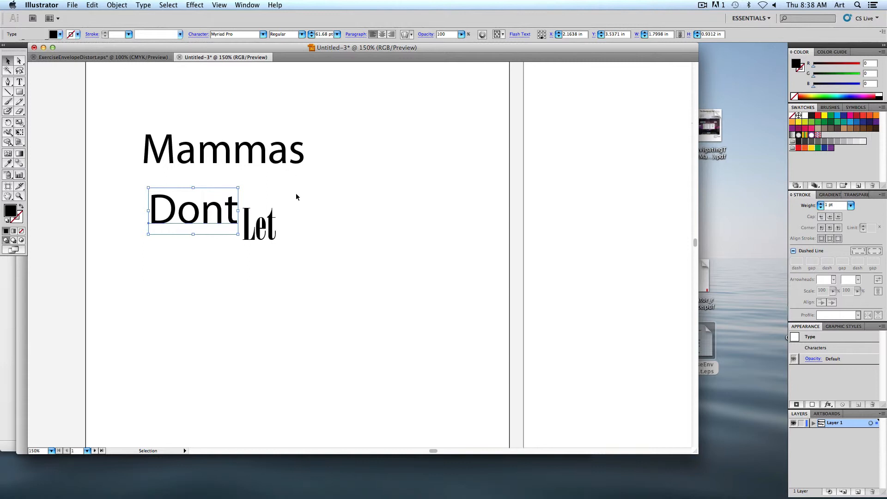
pyautogui.click(23, 83)
pyautogui.click(209, 284)
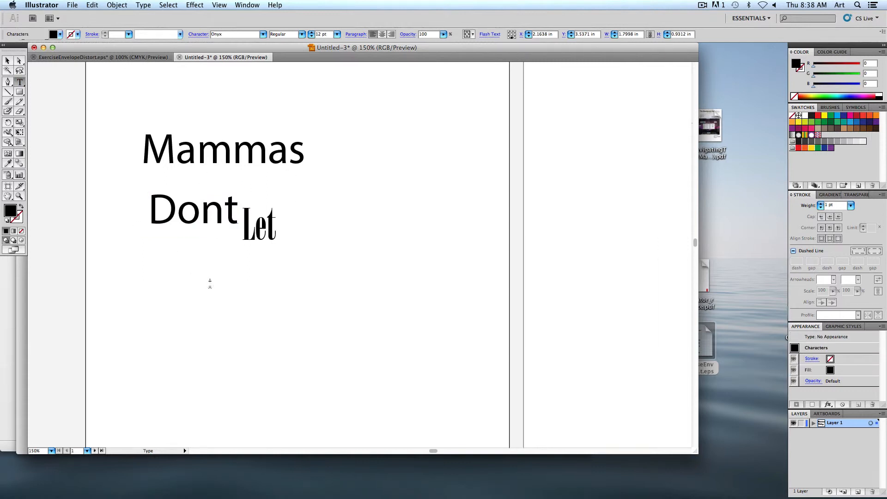
pyautogui.write('You')
pyautogui.press('Escape')
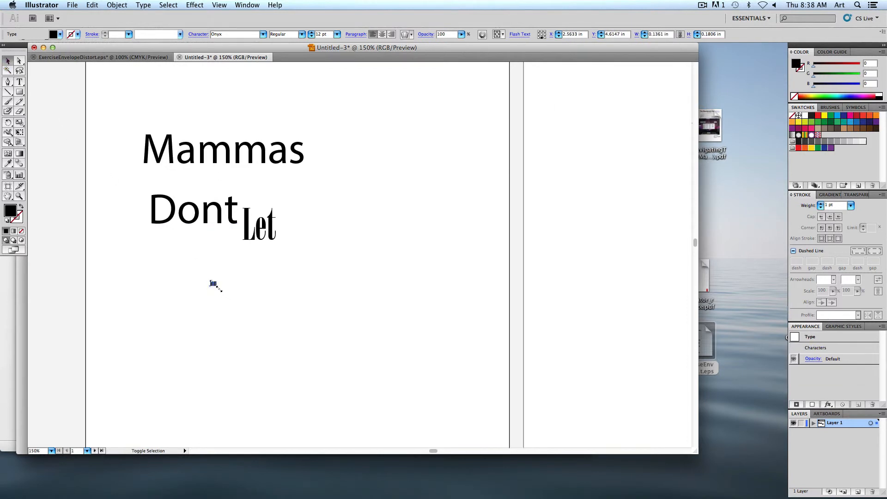
pyautogui.moveTo(219, 289); pyautogui.dragTo(283, 371)
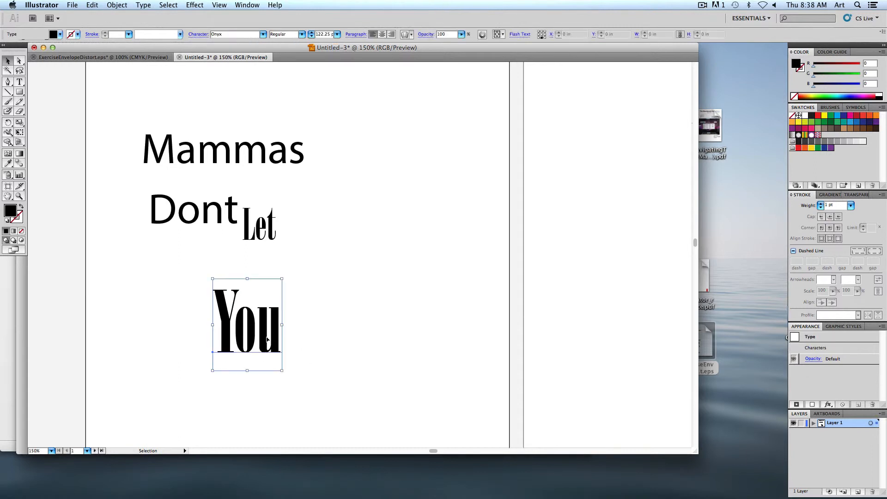
pyautogui.moveTo(267, 339); pyautogui.dragTo(258, 301)
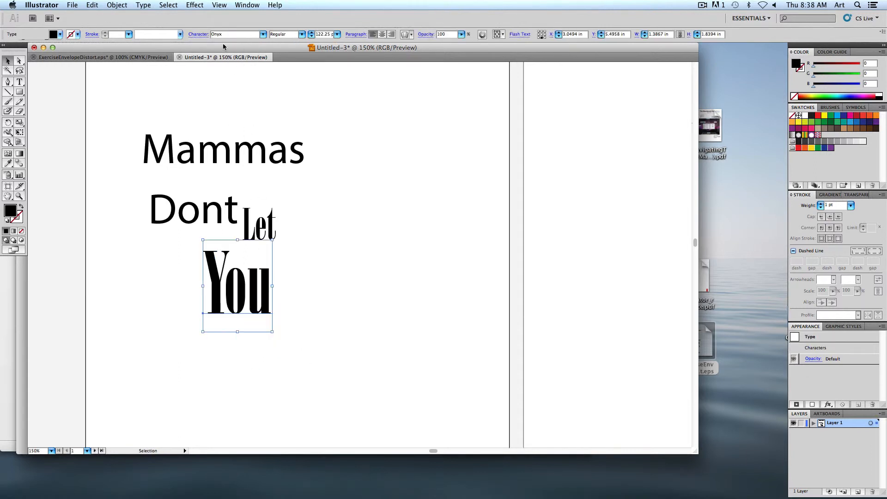
# Try the Palatino and Old Press fonts on "You", choosing Old Press from the list with font previews.
pyautogui.click(262, 35)
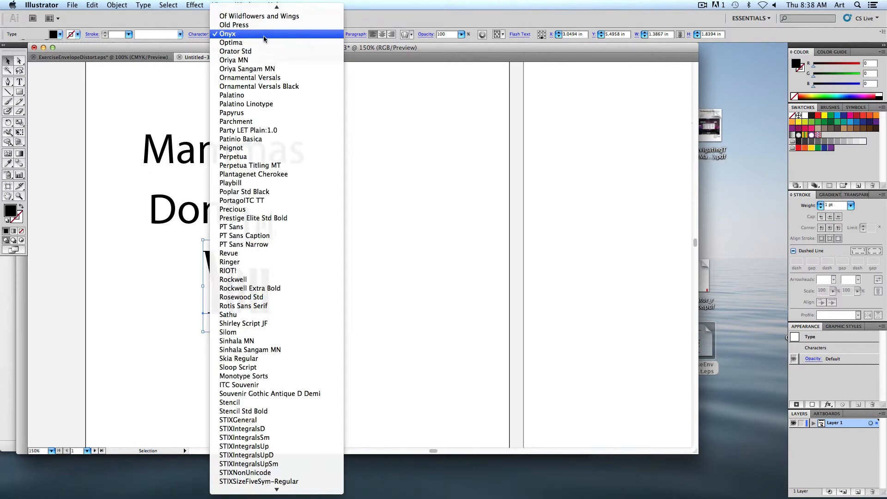
pyautogui.click(264, 96)
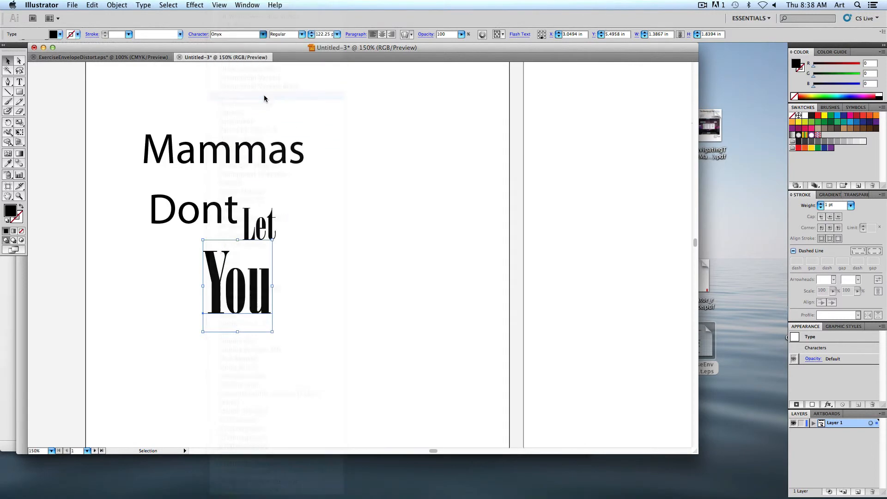
pyautogui.click(201, 35)
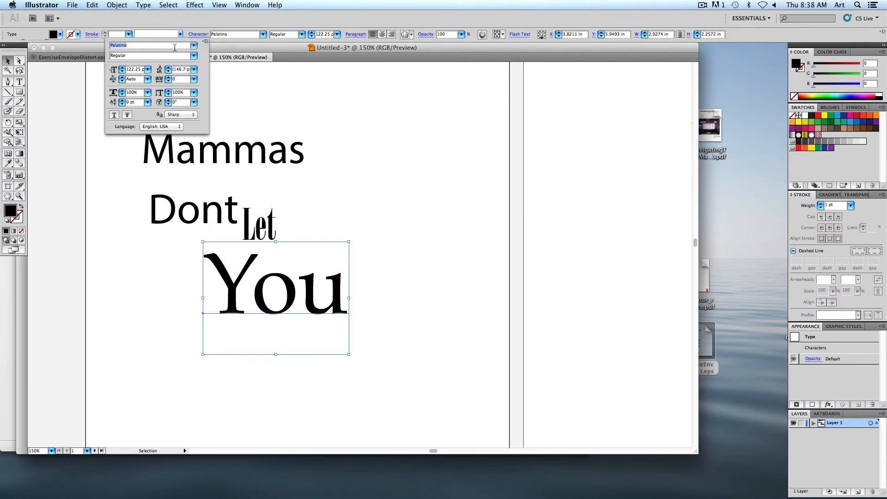
pyautogui.click(195, 45)
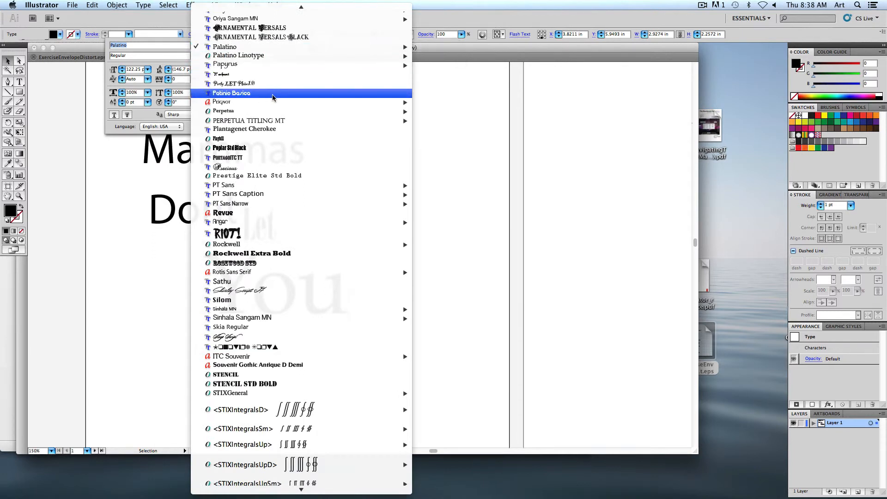
pyautogui.scroll(5, 274, 97)
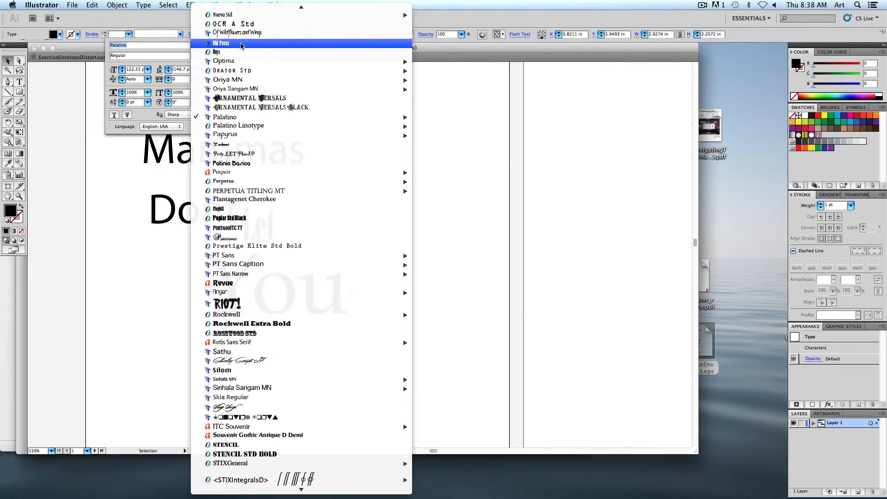
pyautogui.click(225, 45)
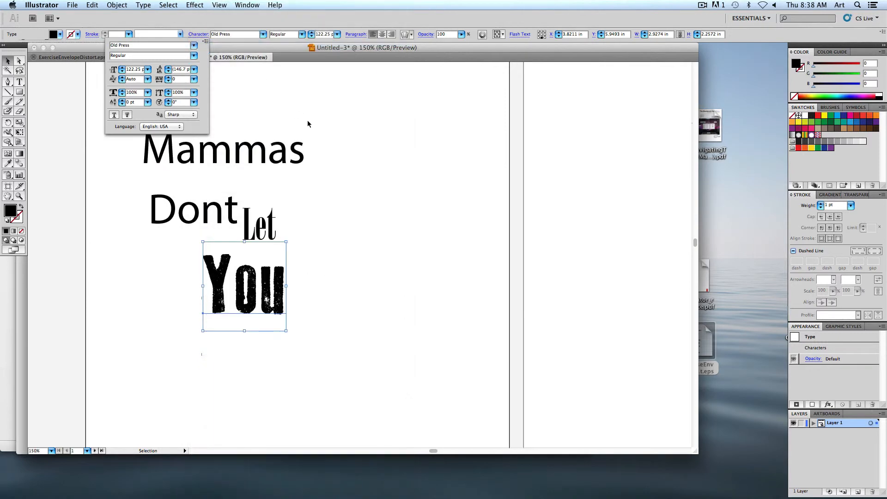
# Set the font of "You" to Palatino and deselect the word.
pyautogui.click(262, 35)
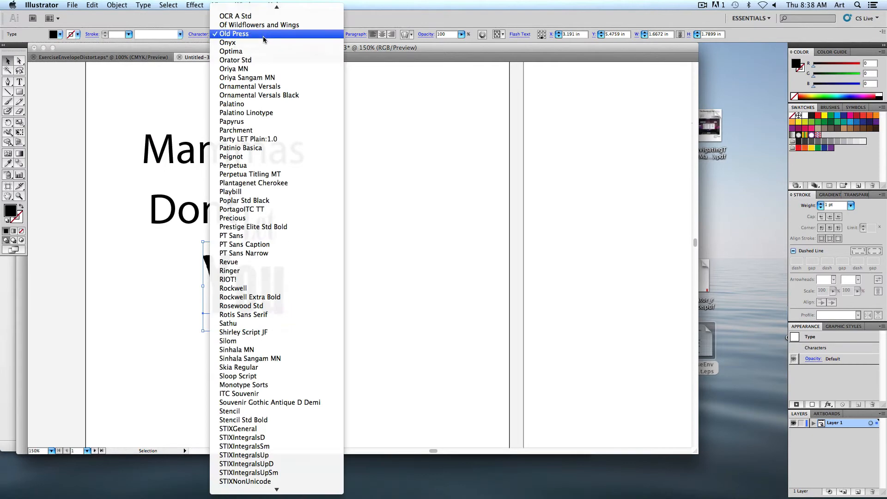
pyautogui.click(271, 106)
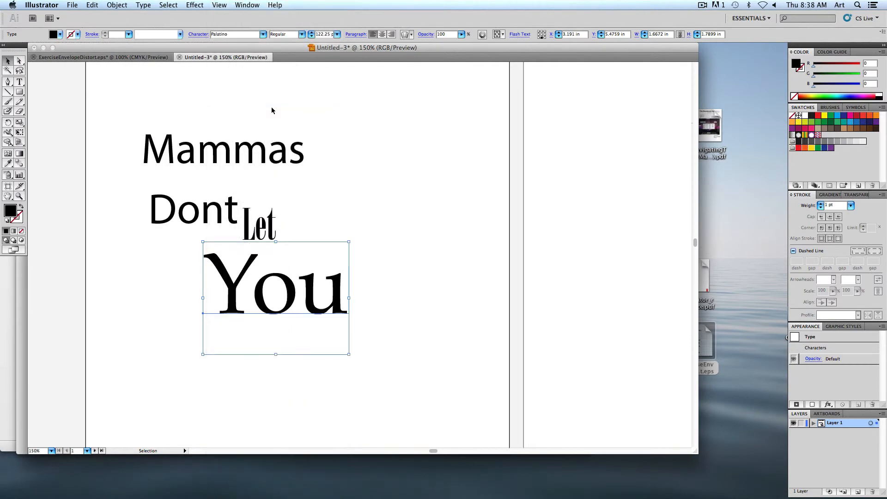
pyautogui.click(300, 95)
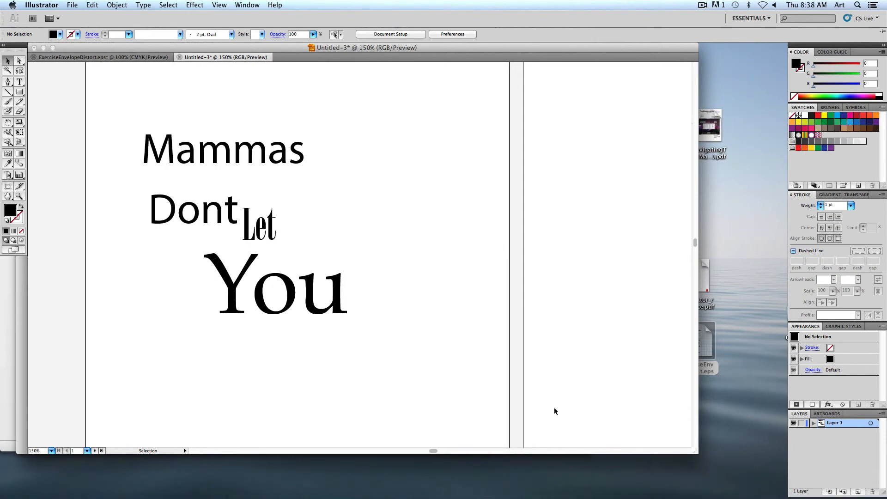
# Switch to Firefox and open dafont.com in a new tab.
pyautogui.moveTo(674, 497)
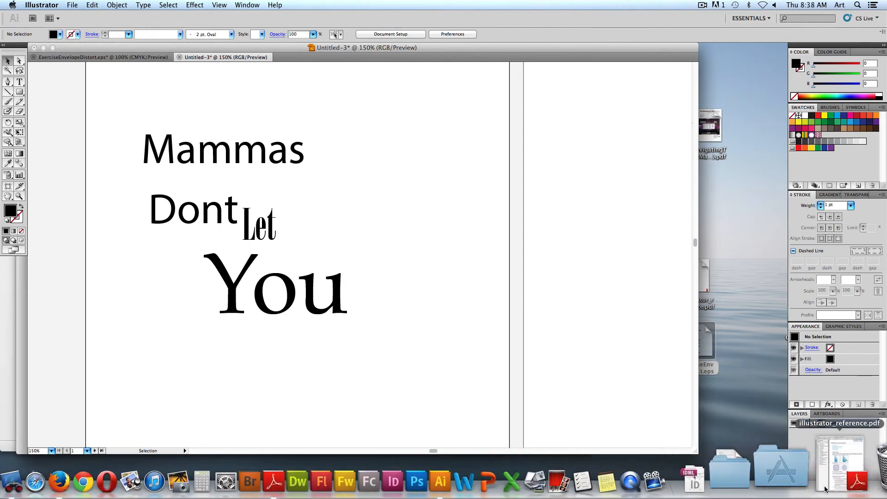
pyautogui.click(131, 480)
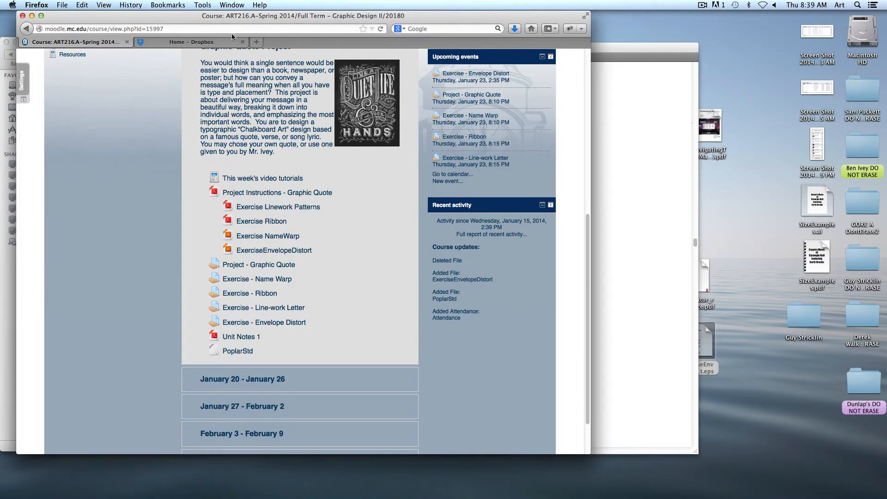
pyautogui.click(256, 41)
pyautogui.click(418, 28)
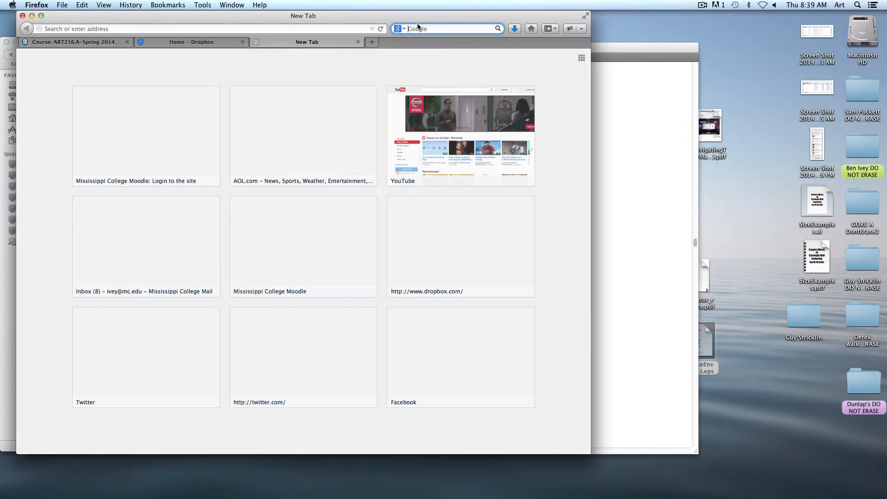
pyautogui.click(347, 30)
pyautogui.write('dafont.com')
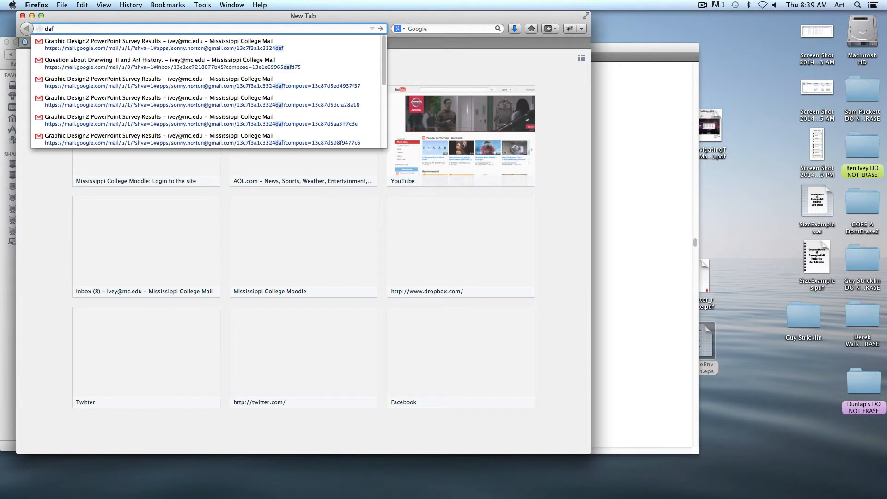
pyautogui.press('Return')
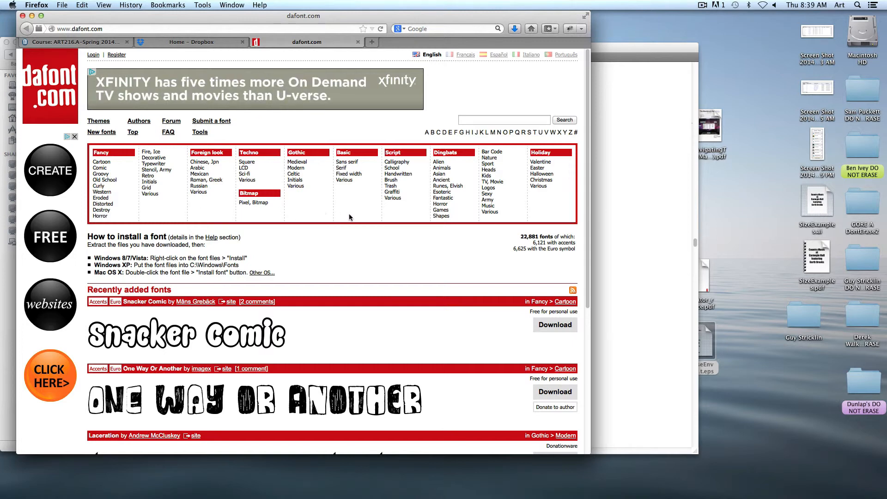
# Open the Script > Handwritten fonts and preview them with the text "Cowboys", showing 100 fonts per page.
pyautogui.click(404, 175)
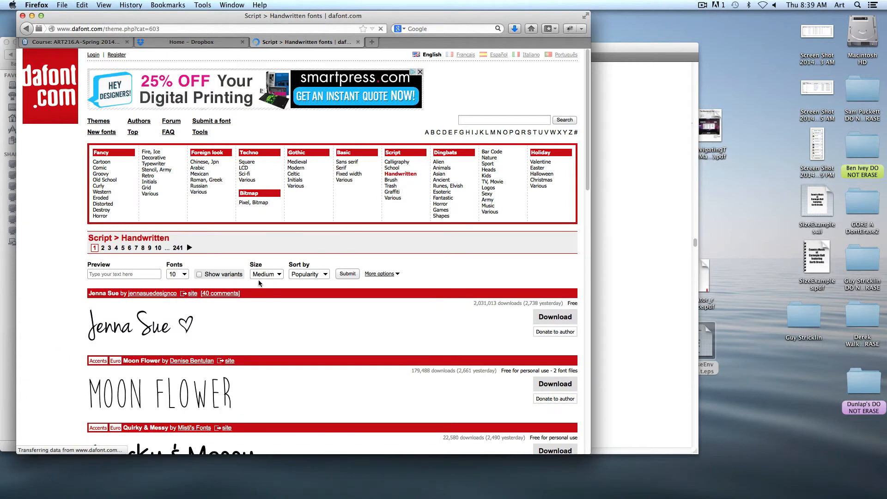
pyautogui.scroll(-5, 259, 276)
pyautogui.click(129, 178)
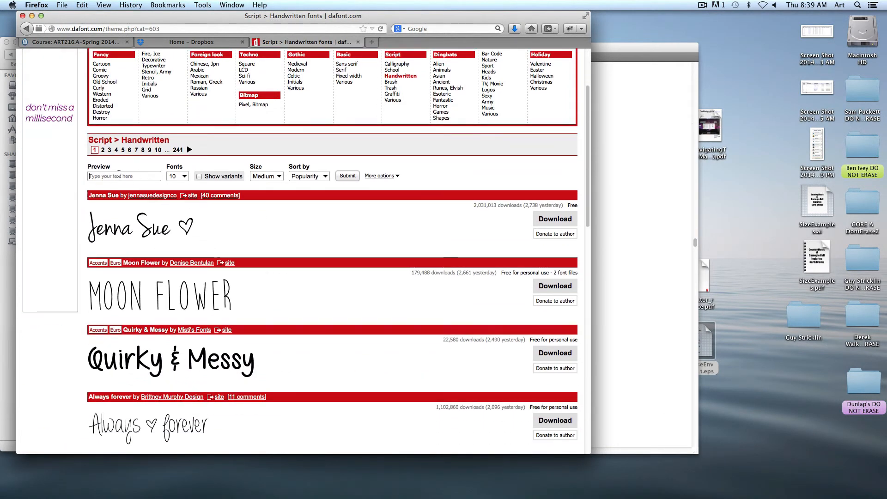
pyautogui.write('Cowboys')
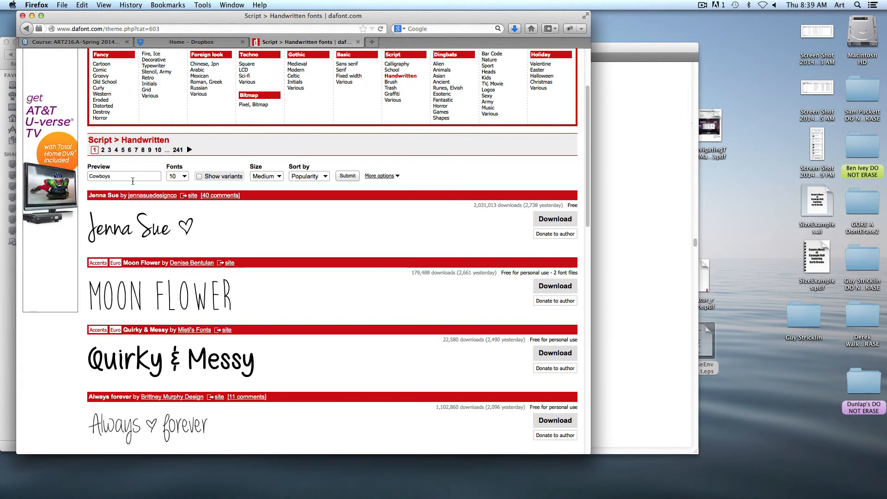
pyautogui.click(180, 176)
pyautogui.click(177, 210)
pyautogui.click(347, 176)
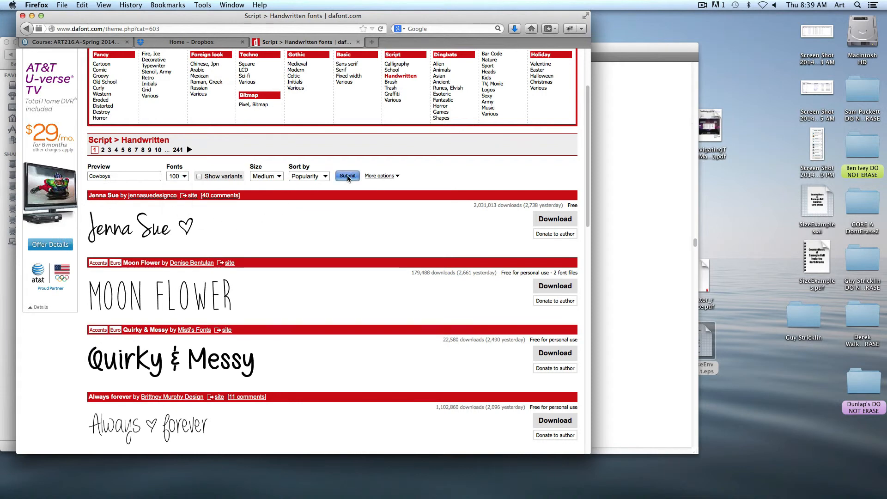
# Download the Quirky & Messy font from the Handwritten list and open quirky_messy.zip with Archive Utility.
pyautogui.scroll(-5, 219, 280)
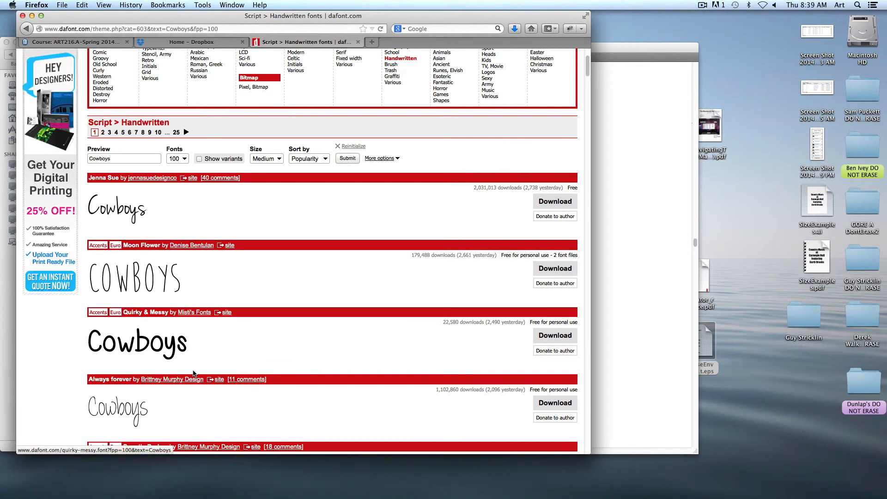
pyautogui.scroll(-3, 230, 349)
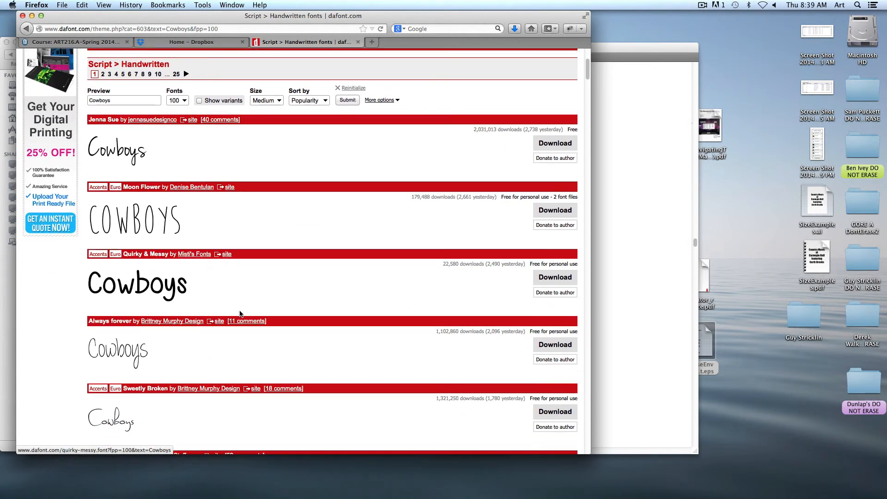
pyautogui.click(553, 281)
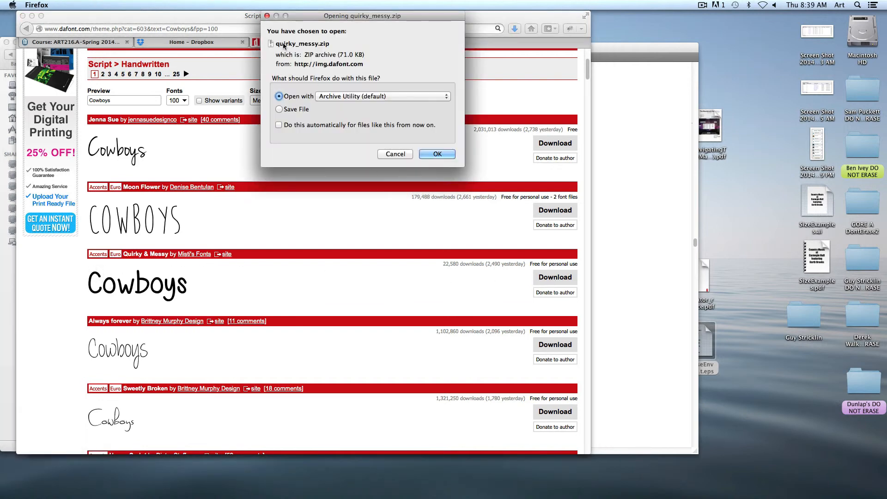
pyautogui.click(437, 154)
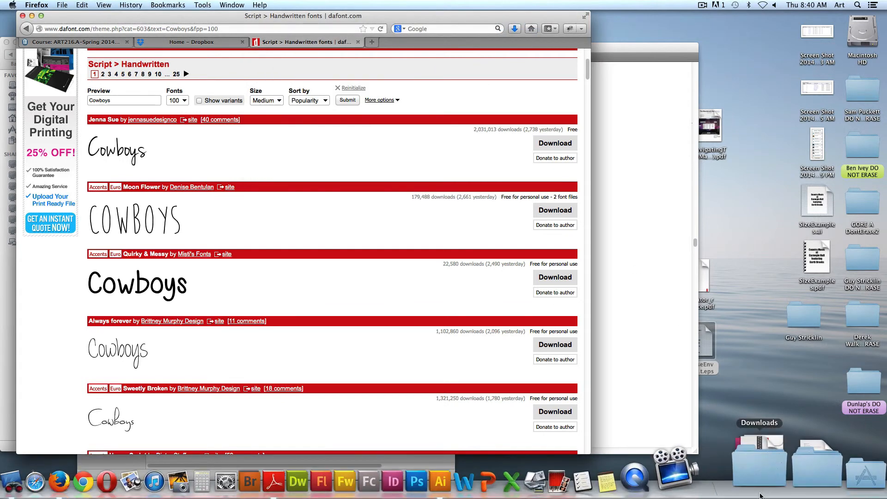
# Open the downloaded quirky_messy folder and install Quirky & Messy.ttf through Font Book.
pyautogui.click(768, 488)
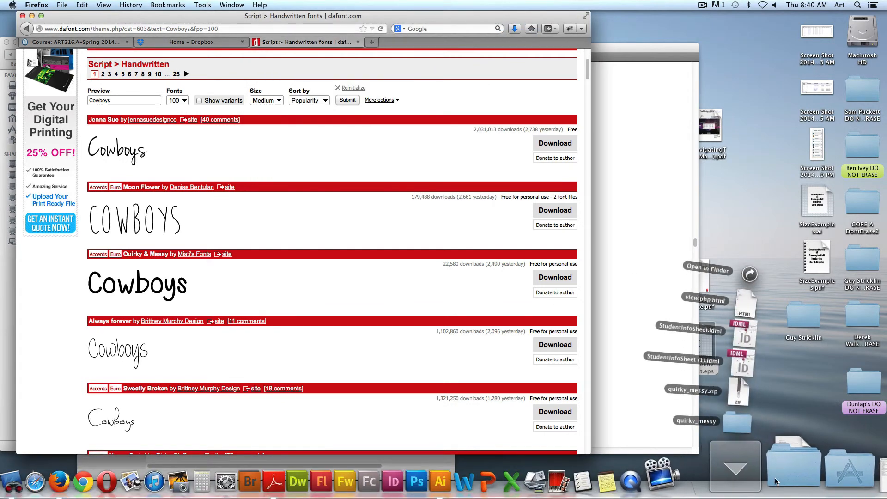
pyautogui.click(770, 425)
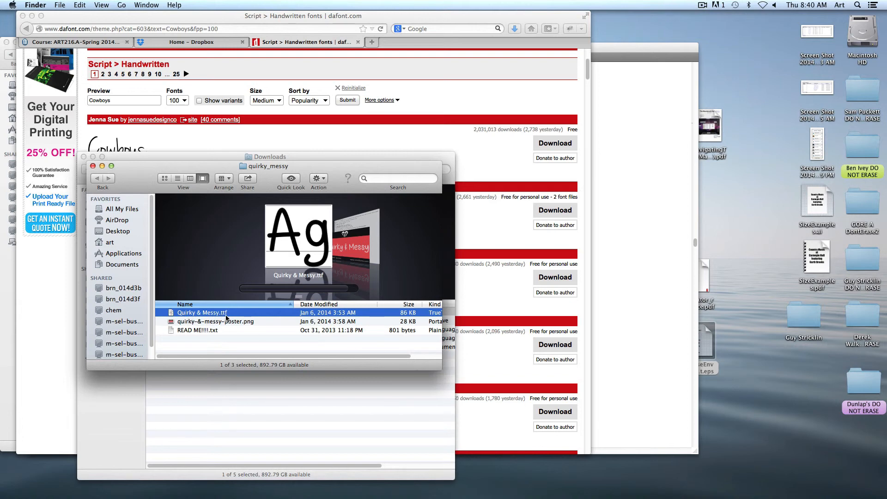
pyautogui.doubleClick(171, 314)
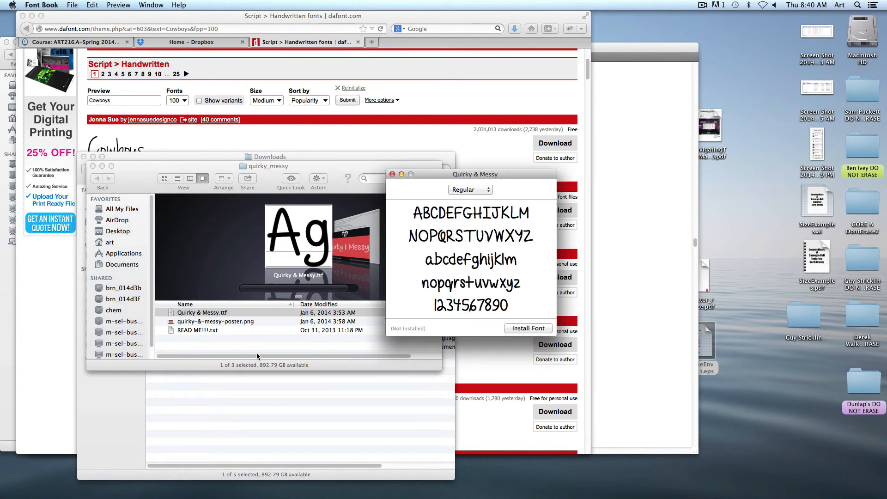
pyautogui.moveTo(436, 176); pyautogui.dragTo(398, 153)
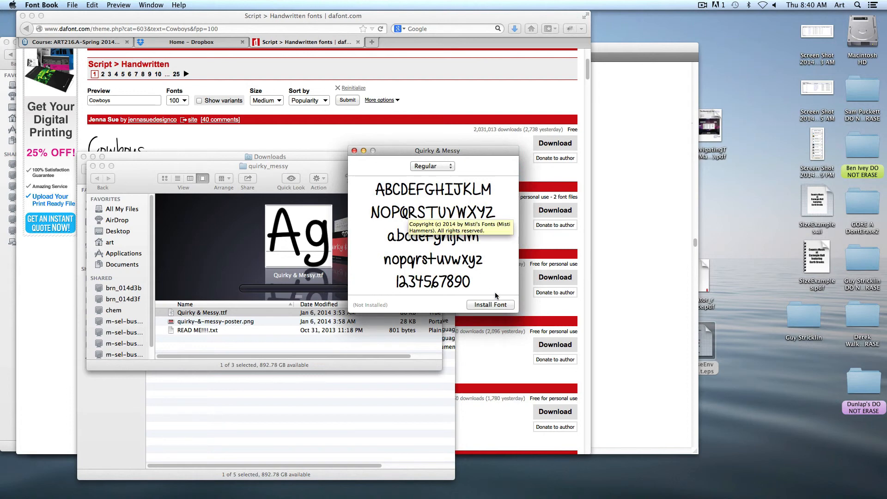
pyautogui.click(489, 305)
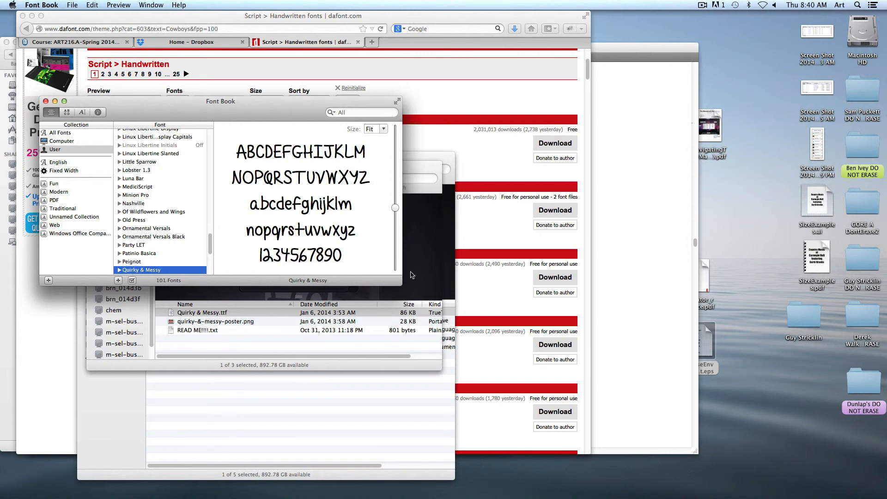
# Switch to Illustrator, set the font of the word "You" to Quirky & Messy, and deselect it.
pyautogui.click(621, 282)
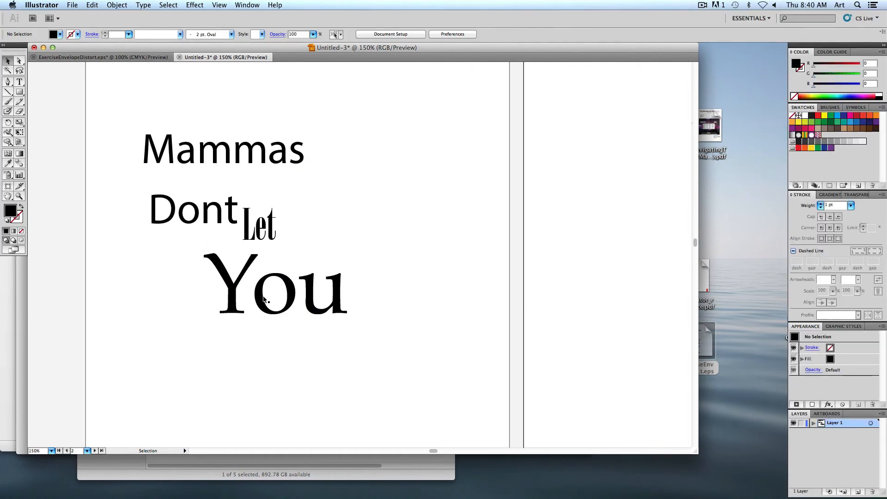
pyautogui.click(264, 299)
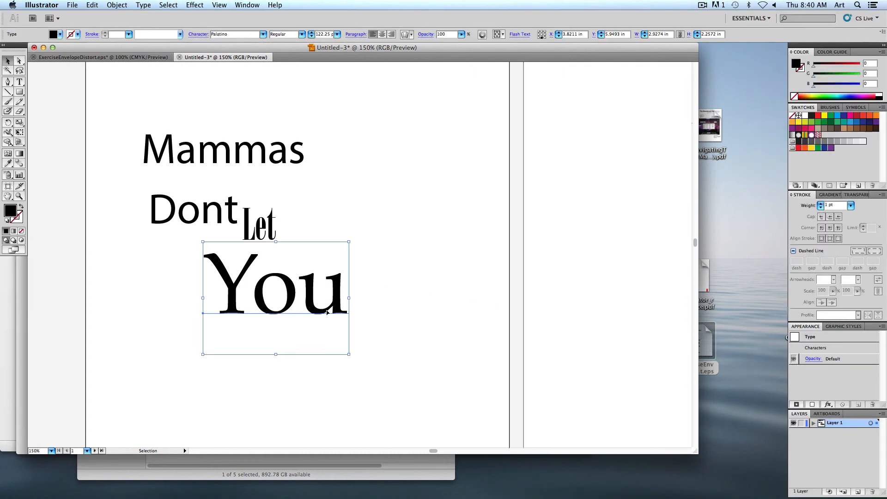
pyautogui.click(264, 36)
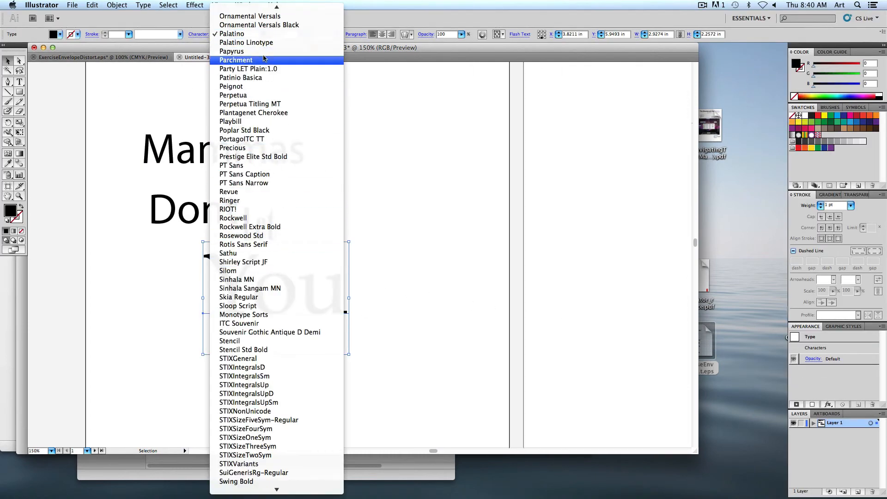
pyautogui.click(273, 213)
pyautogui.click(292, 292)
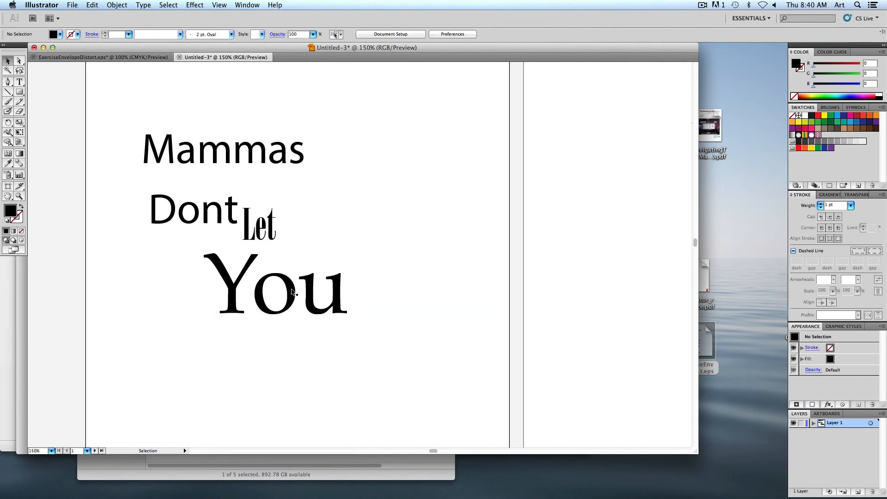
pyautogui.click(292, 292)
pyautogui.click(243, 34)
pyautogui.write('Quirky & Messy')
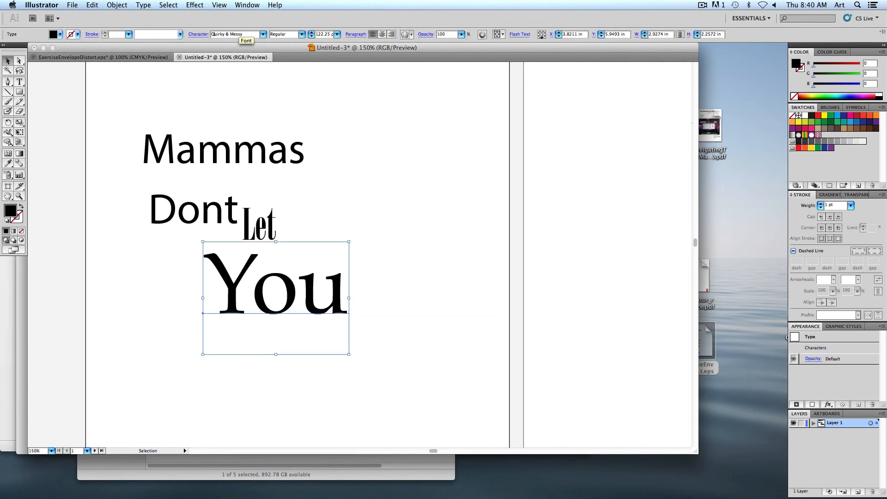
pyautogui.press('Return')
pyautogui.click(391, 283)
pyautogui.click(318, 273)
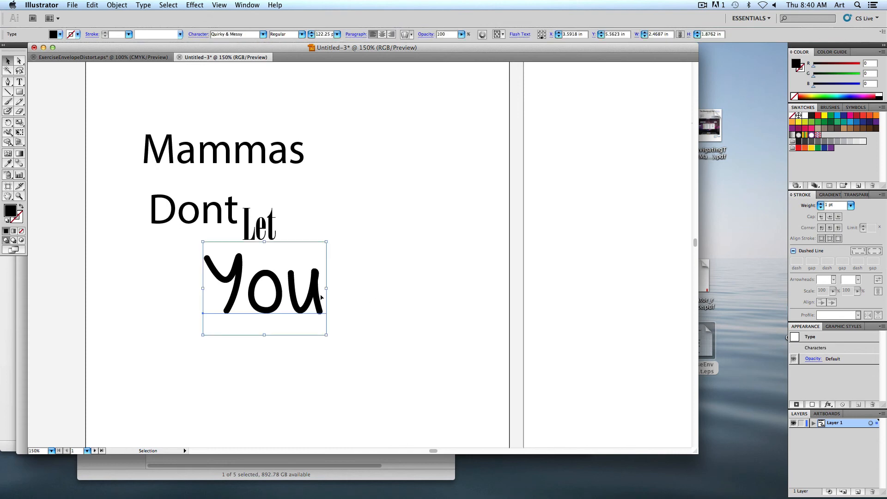
pyautogui.click(376, 287)
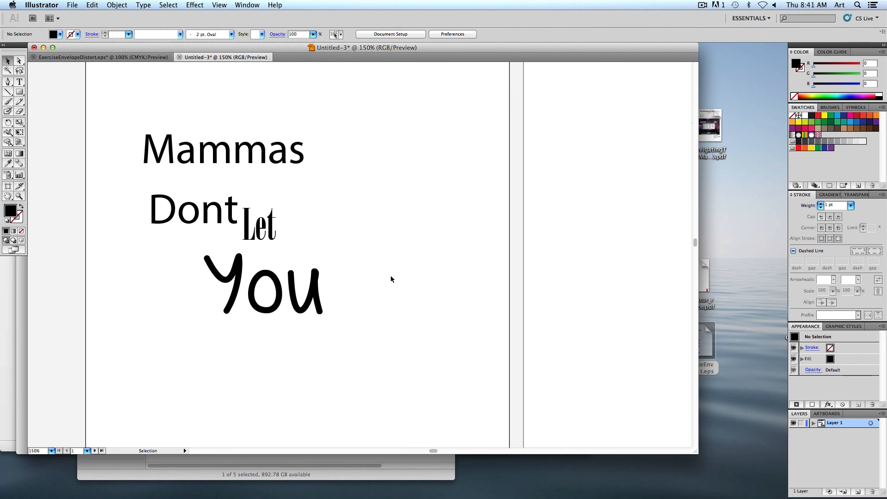
# Switch to Remote Desktop and stop the active Share Screen task.
pyautogui.moveTo(422, 498)
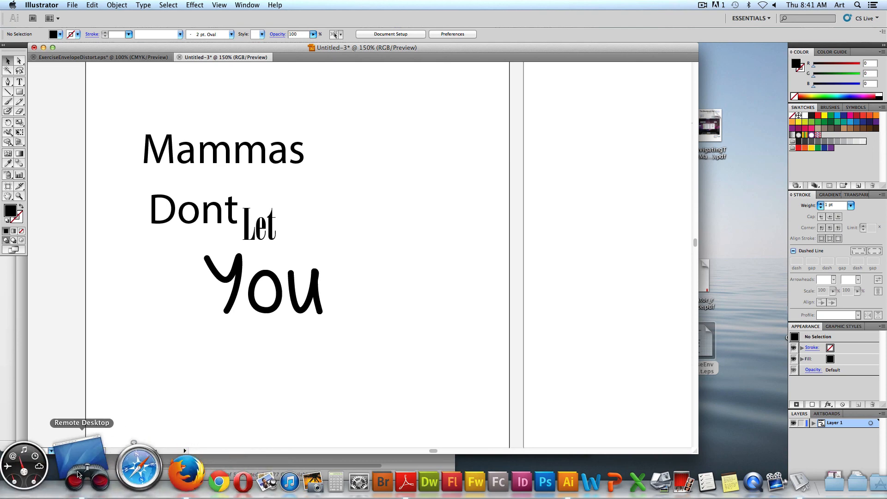
pyautogui.click(79, 476)
pyautogui.click(696, 259)
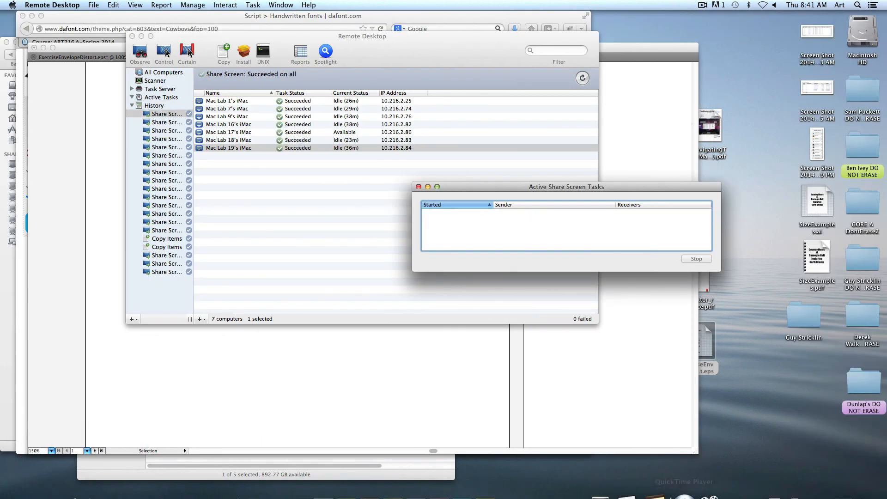
pyautogui.moveTo(686, 493)
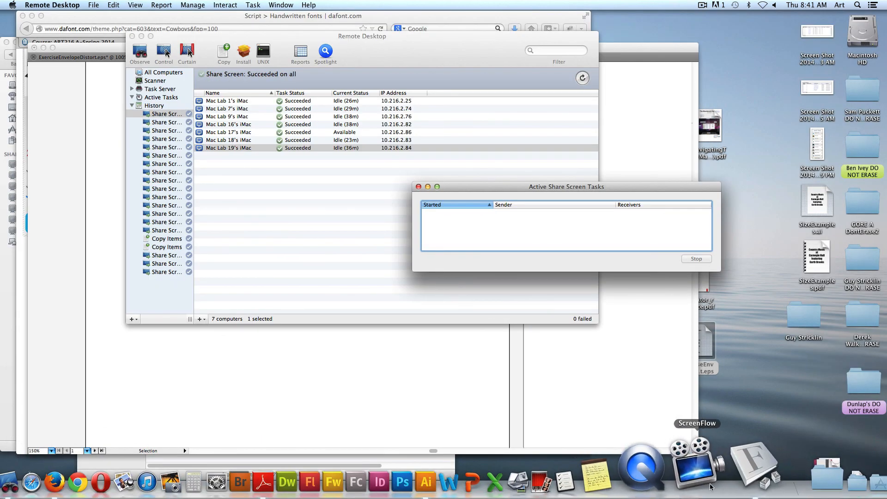
pyautogui.click(707, 488)
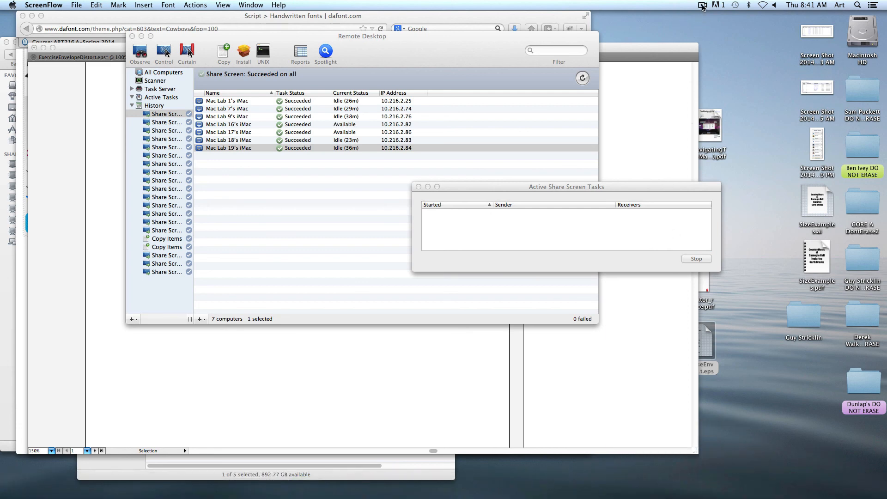